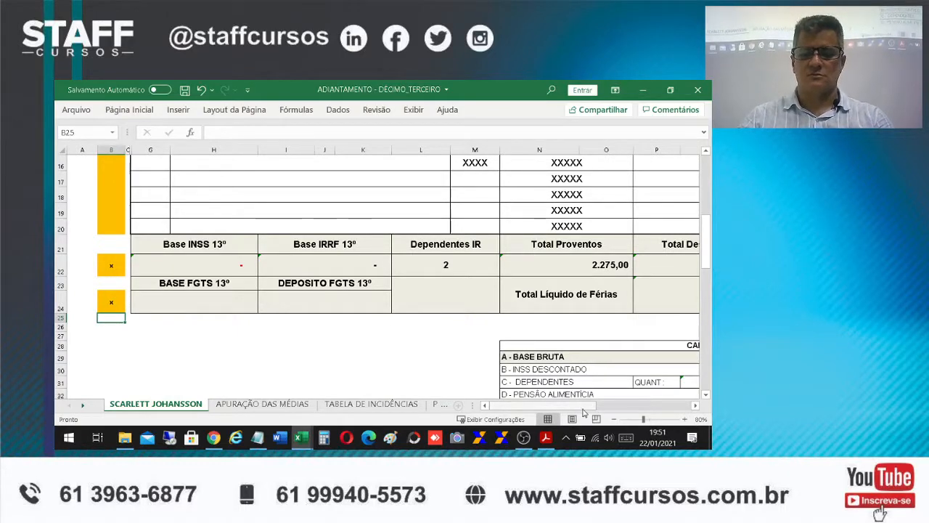
pyautogui.moveTo(585, 405); pyautogui.dragTo(679, 405)
pyautogui.scroll(4, 584, 333)
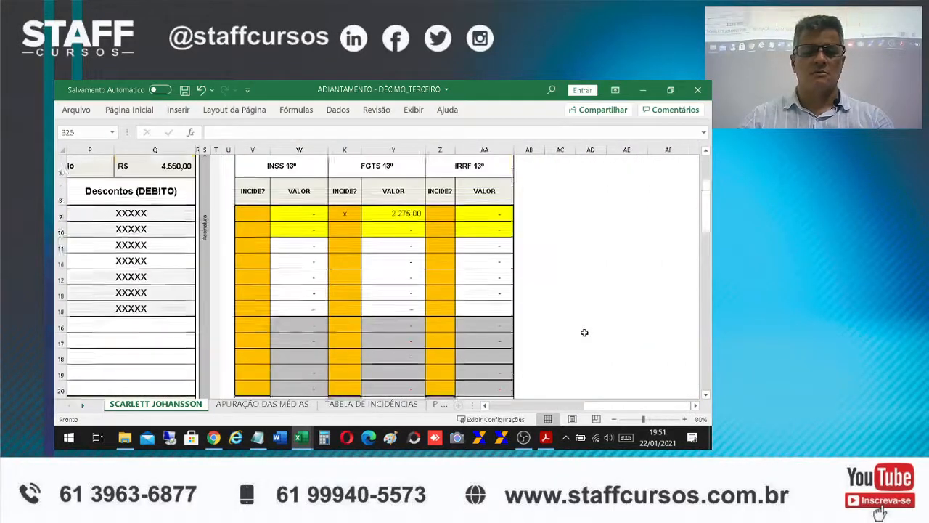
pyautogui.scroll(-3, 539, 345)
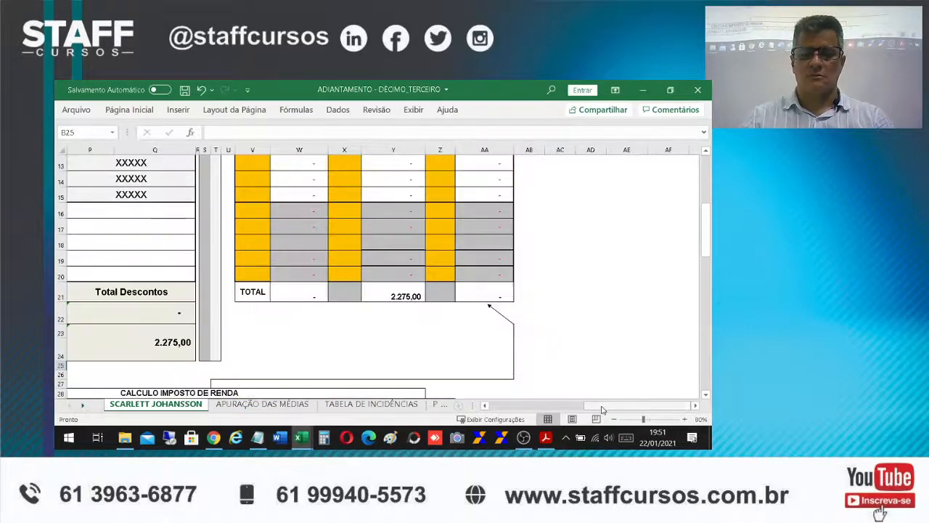
pyautogui.moveTo(602, 408); pyautogui.dragTo(517, 408)
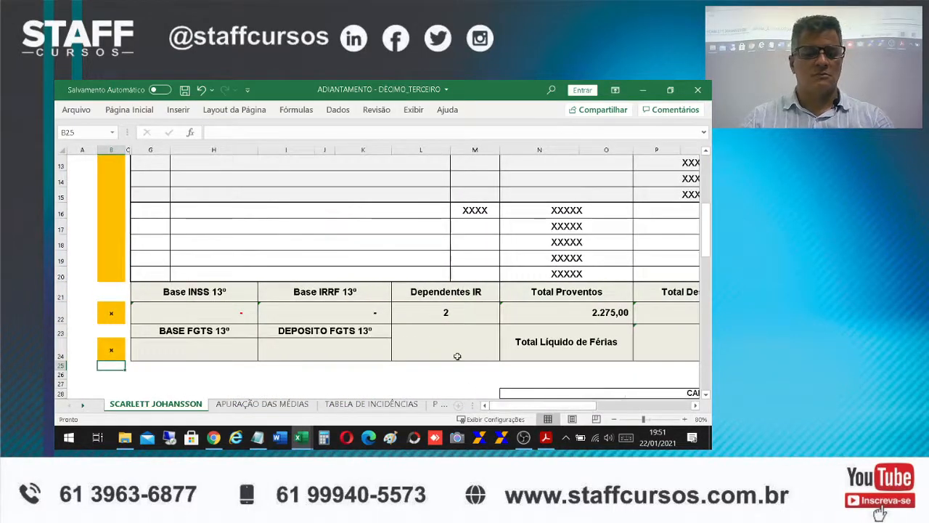
pyautogui.click(179, 353)
pyautogui.write('+')
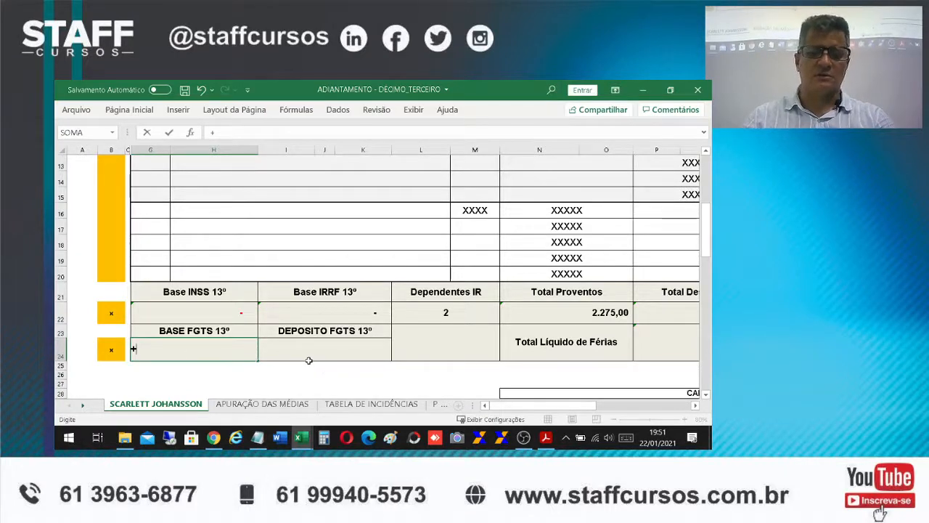
pyautogui.press('Escape')
pyautogui.click(354, 381)
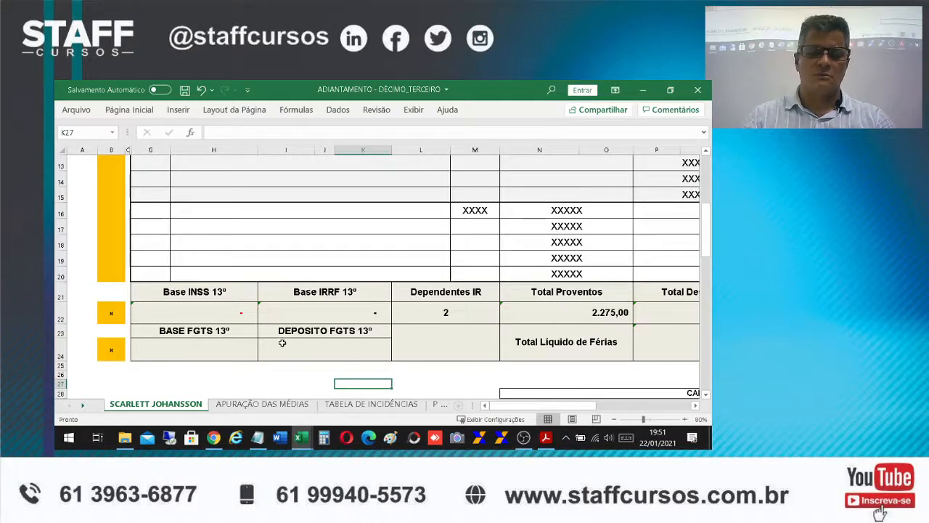
# Link the BASE FGTS 13º value cell to the total of the FGTS 13º value column with the formula +Y21
pyautogui.click(206, 330)
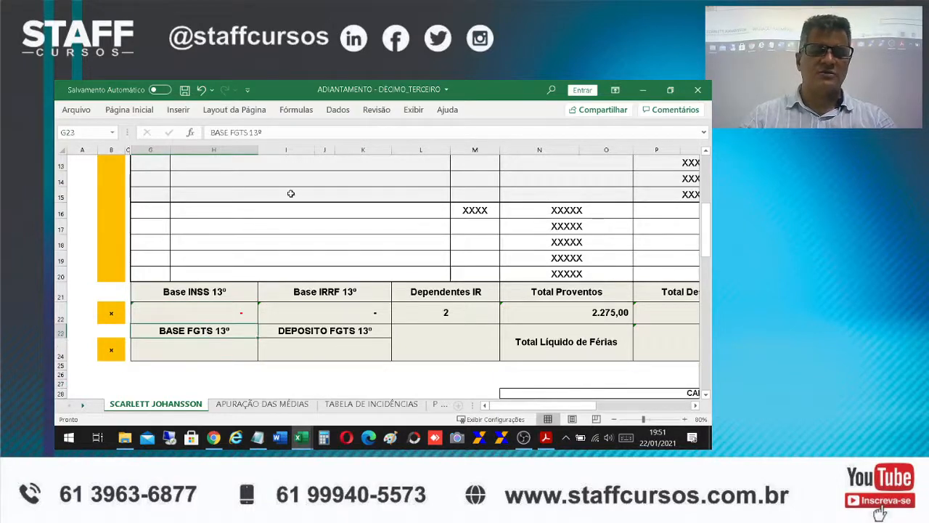
pyautogui.click(196, 350)
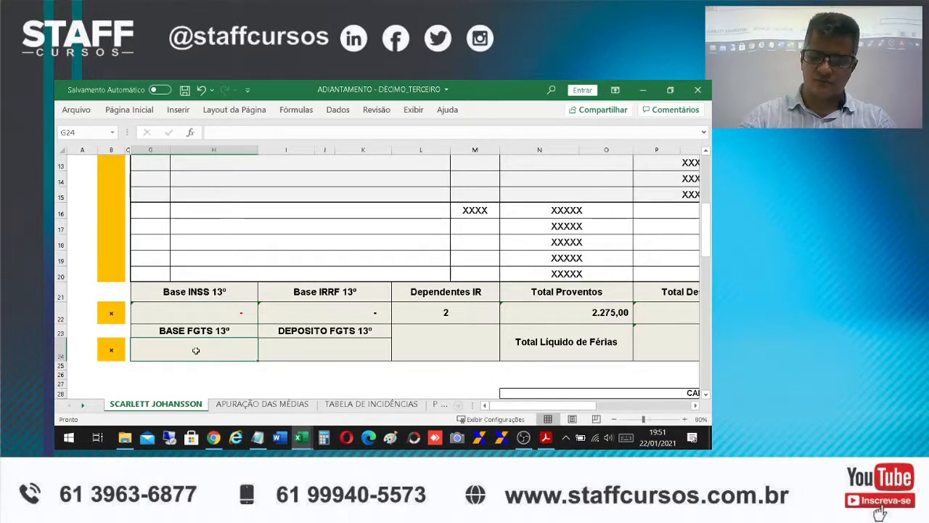
pyautogui.write('+')
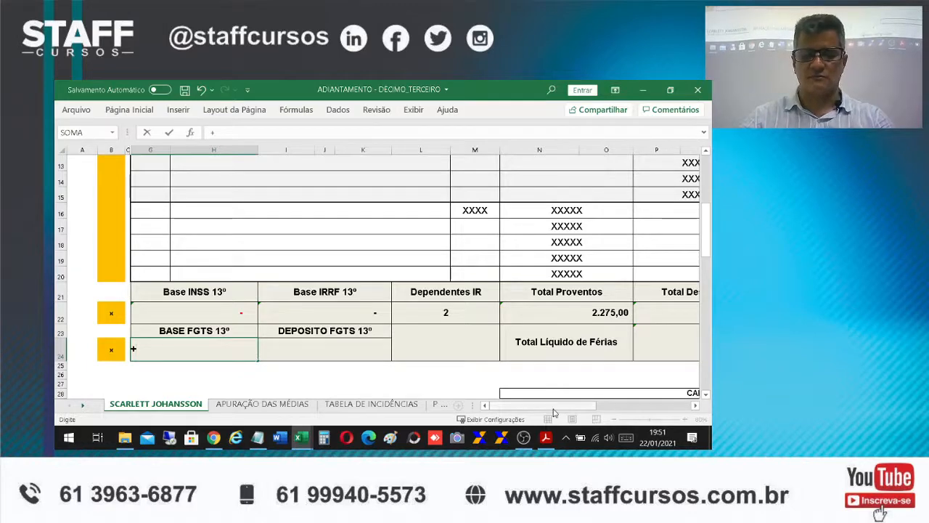
pyautogui.moveTo(554, 406); pyautogui.dragTo(631, 394)
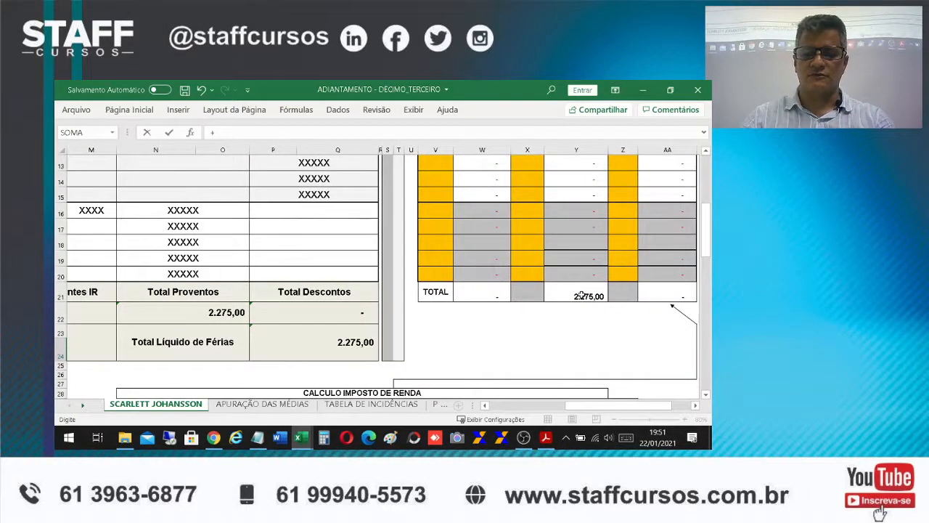
pyautogui.click(582, 296)
pyautogui.press('Return')
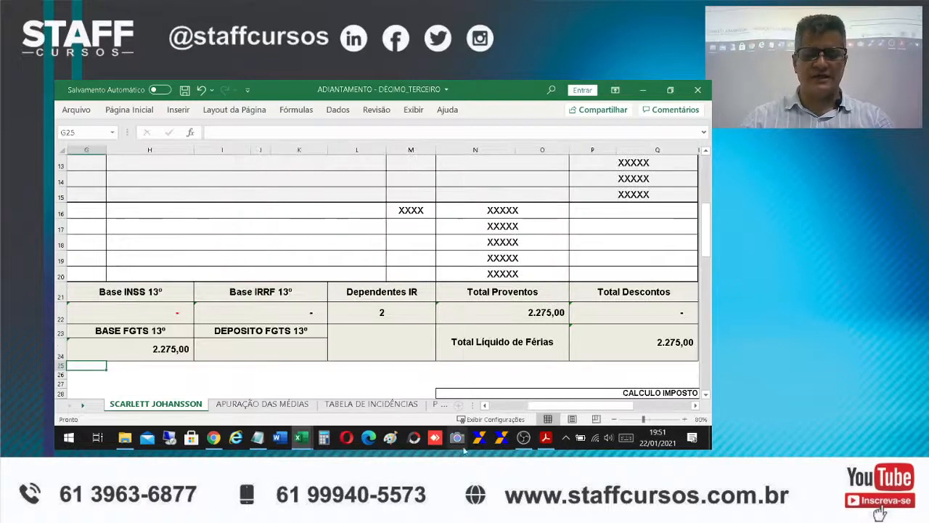
# Calculate the DEPOSITO FGTS 13º below its label with the formula +G24*0,08
pyautogui.moveTo(580, 407); pyautogui.dragTo(539, 396)
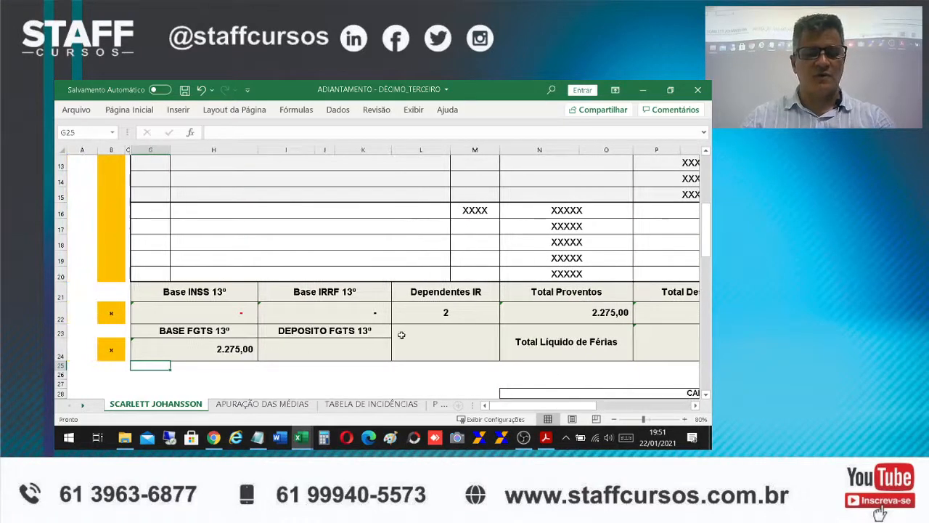
pyautogui.click(313, 352)
pyautogui.write('+')
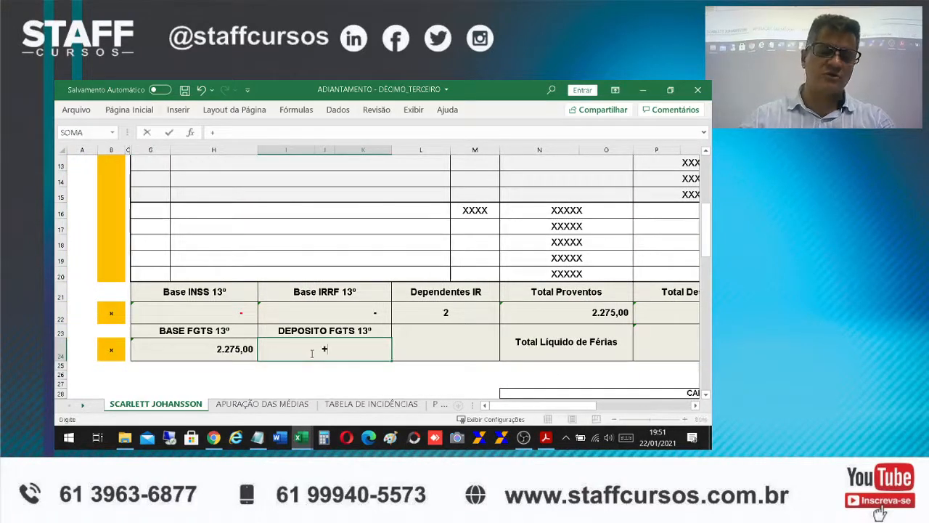
pyautogui.click(171, 353)
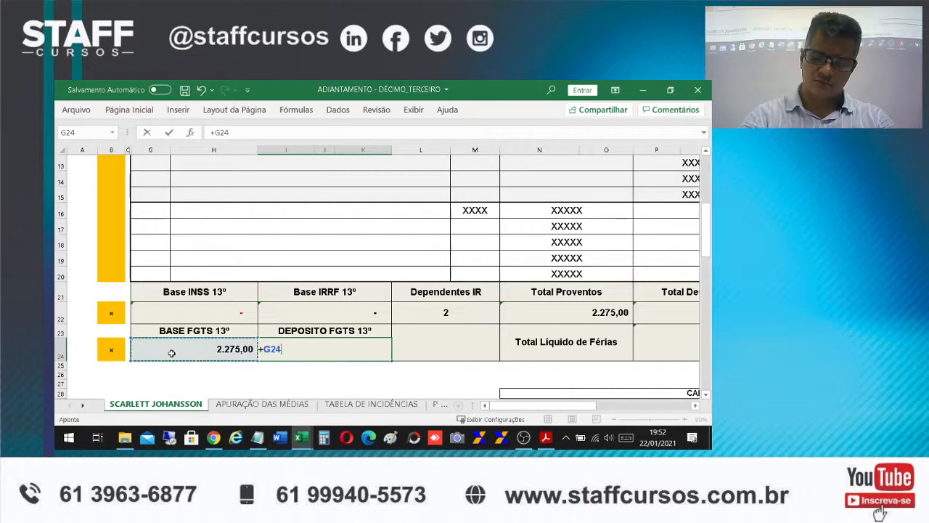
pyautogui.write('*0,08')
pyautogui.press('Return')
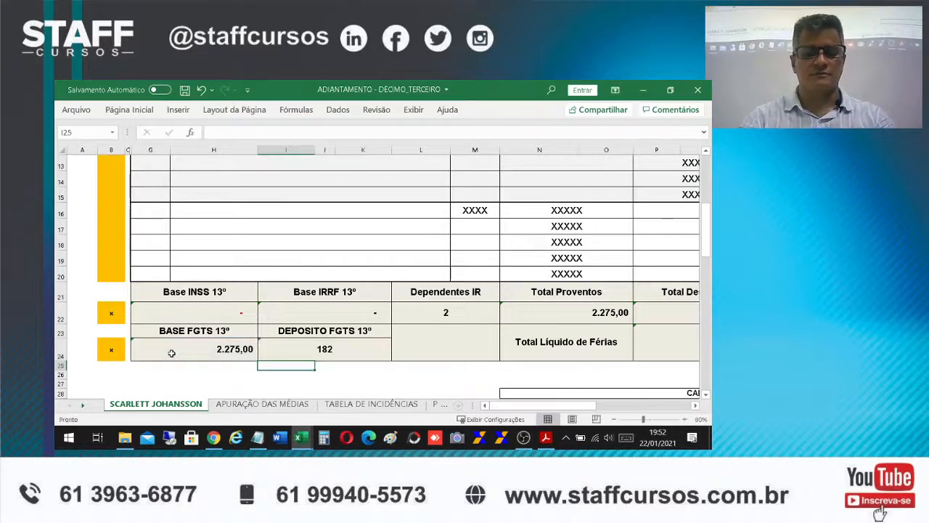
# Apply the R$ accounting number format to the DEPOSITO FGTS 13º value in I24
pyautogui.click(321, 353)
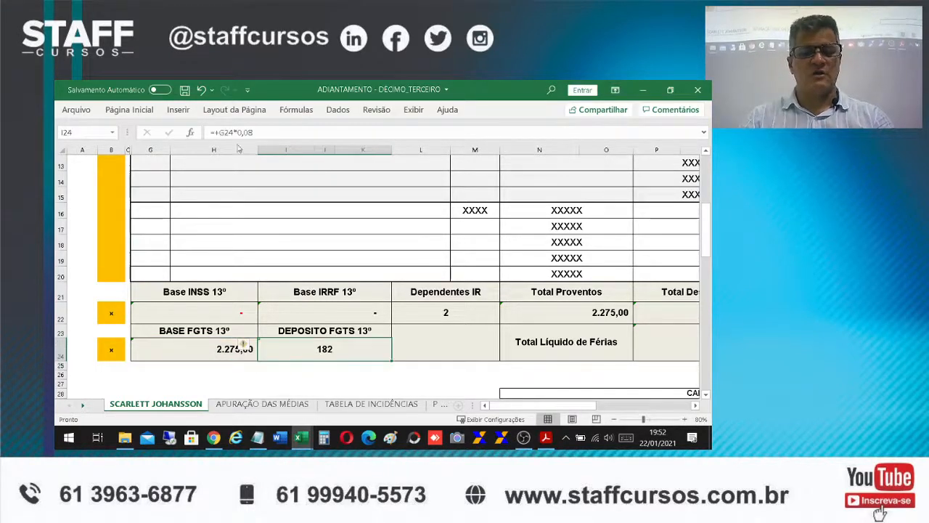
pyautogui.click(129, 110)
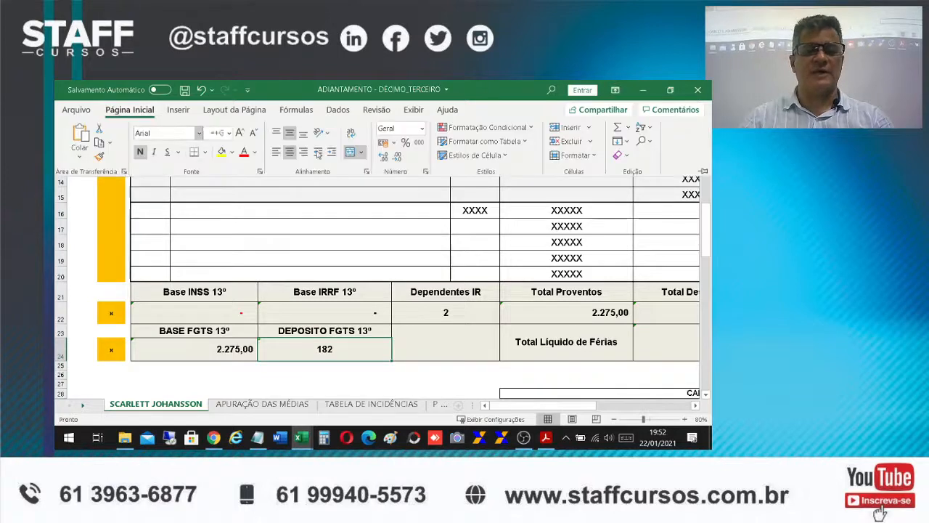
pyautogui.click(383, 142)
pyautogui.click(411, 381)
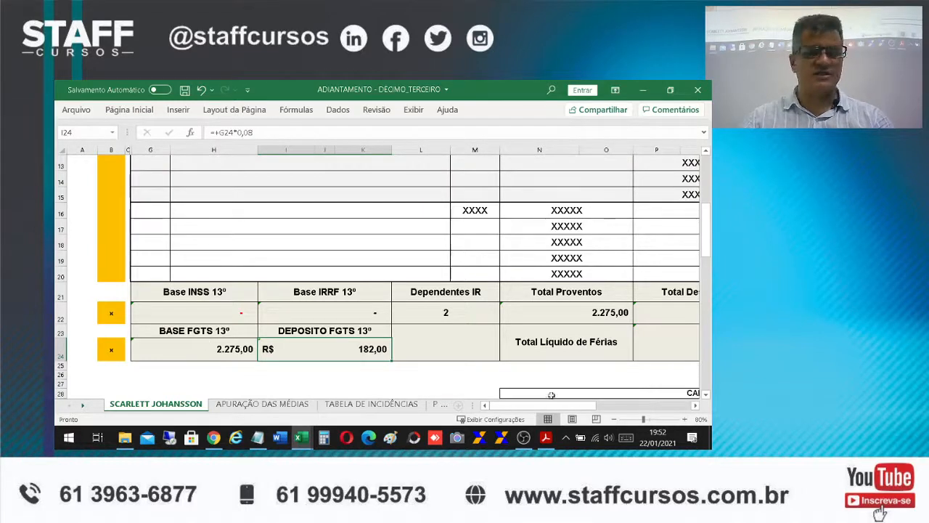
# Review the BASE FGTS 13º and DEPOSITO FGTS 13º cells with the sheet zoomed out to 60%
pyautogui.moveTo(567, 413); pyautogui.dragTo(604, 413)
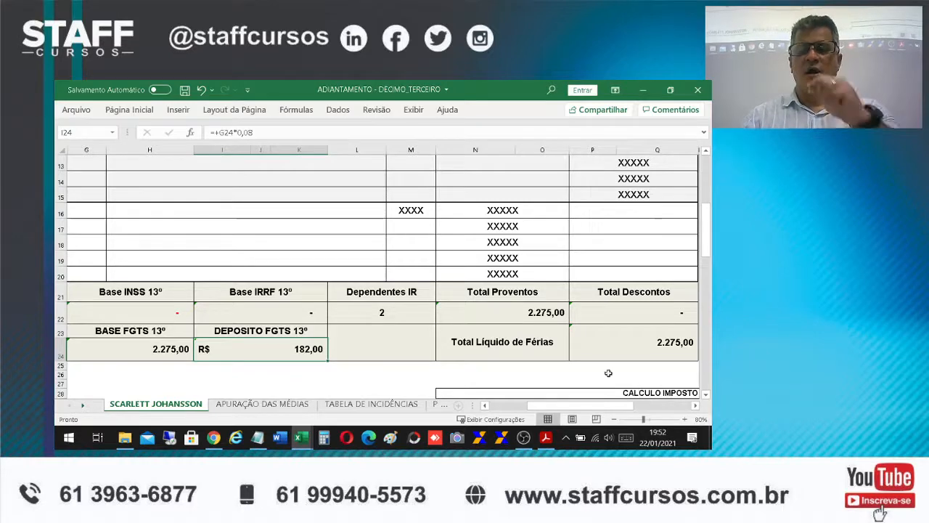
pyautogui.click(614, 419)
pyautogui.click(614, 419)
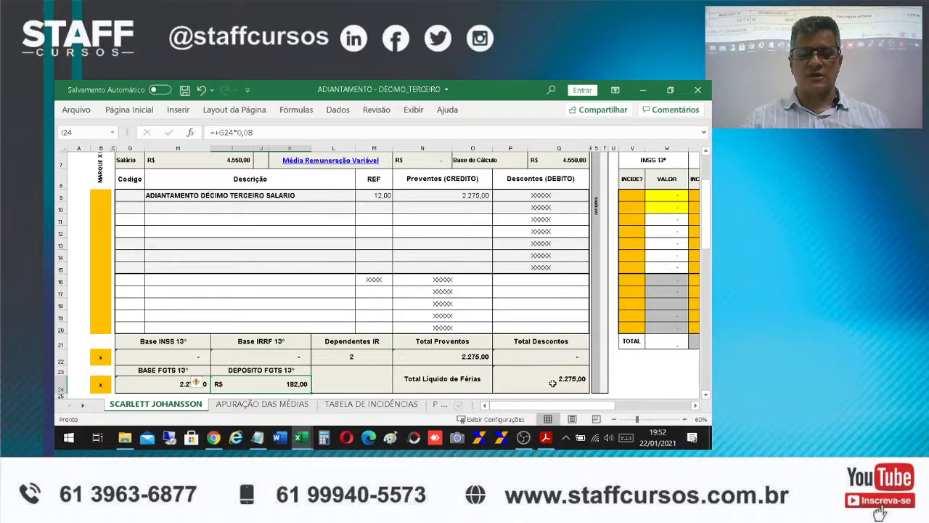
pyautogui.click(173, 382)
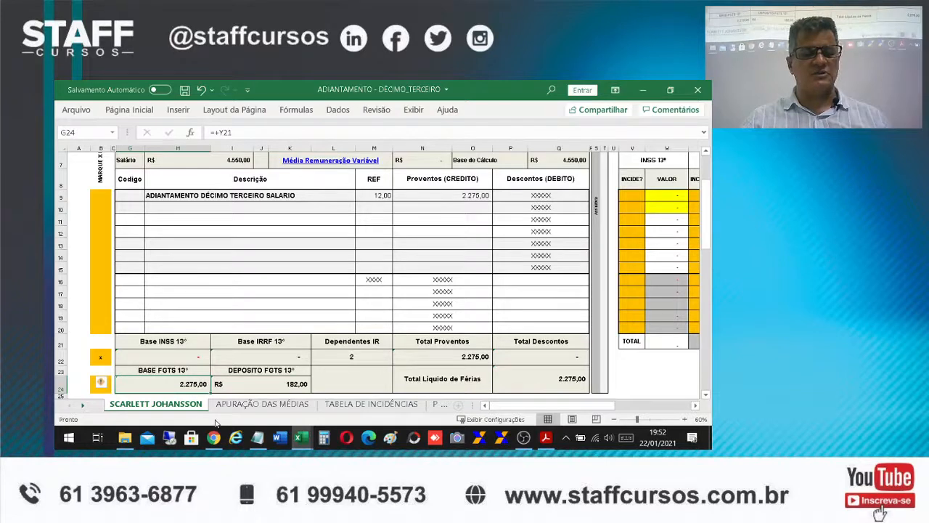
pyautogui.click(249, 381)
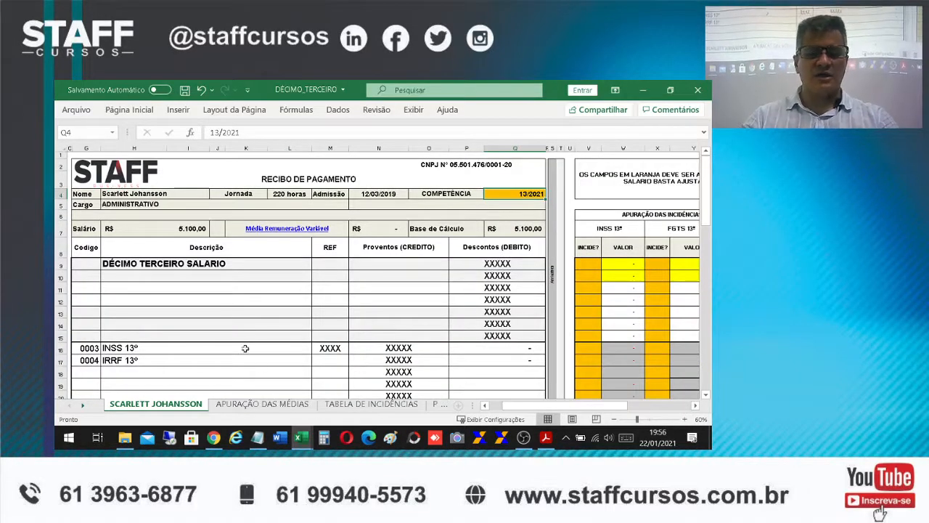
# Enter 12 as the REF of the DÉCIMO TERCEIRO SALARIO line in the DÉCIMO_TERCEIRO workbook's receipt
pyautogui.click(283, 176)
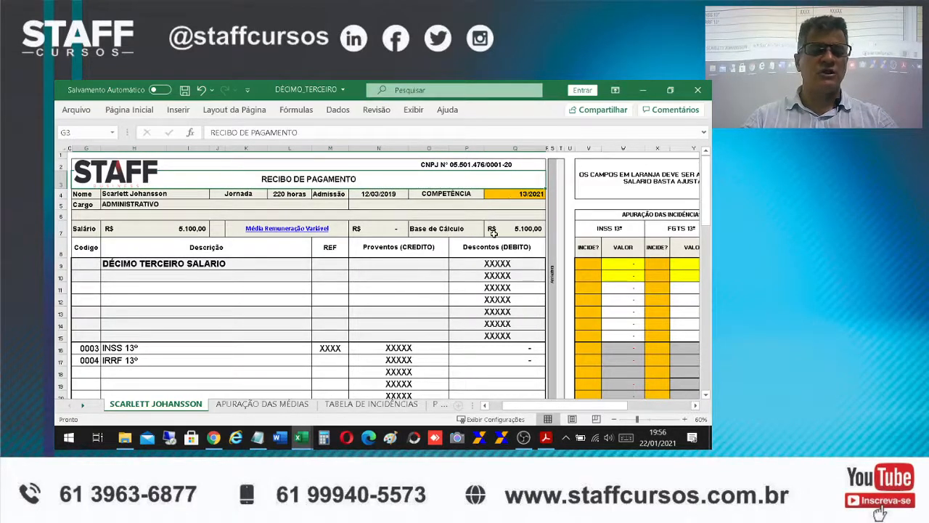
pyautogui.click(512, 191)
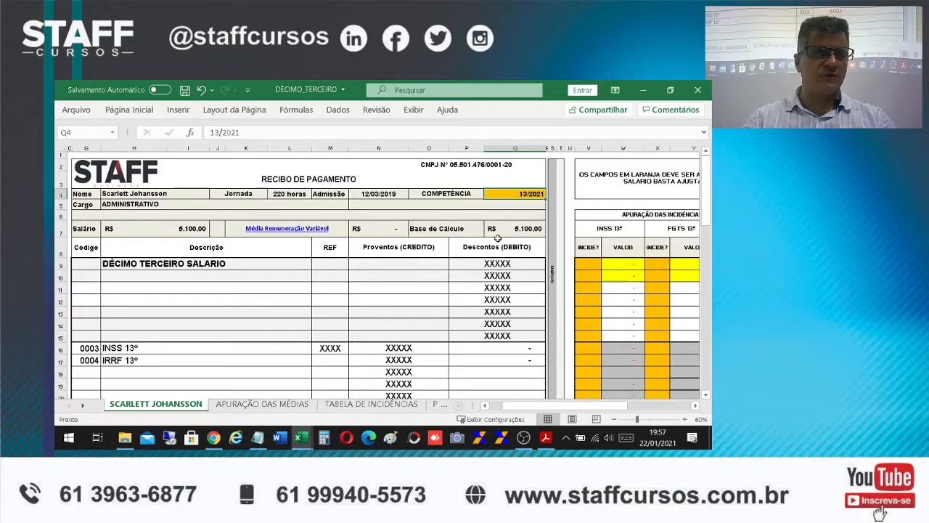
pyautogui.click(163, 264)
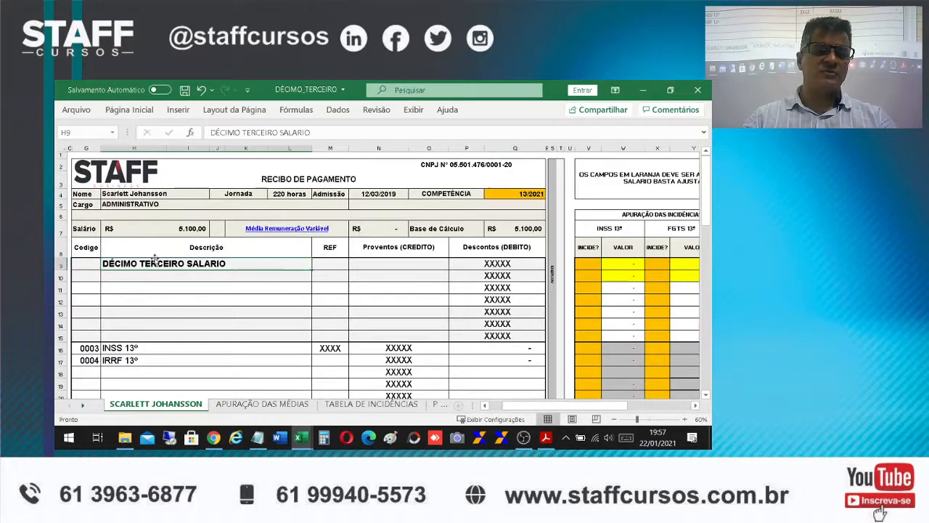
pyautogui.click(335, 266)
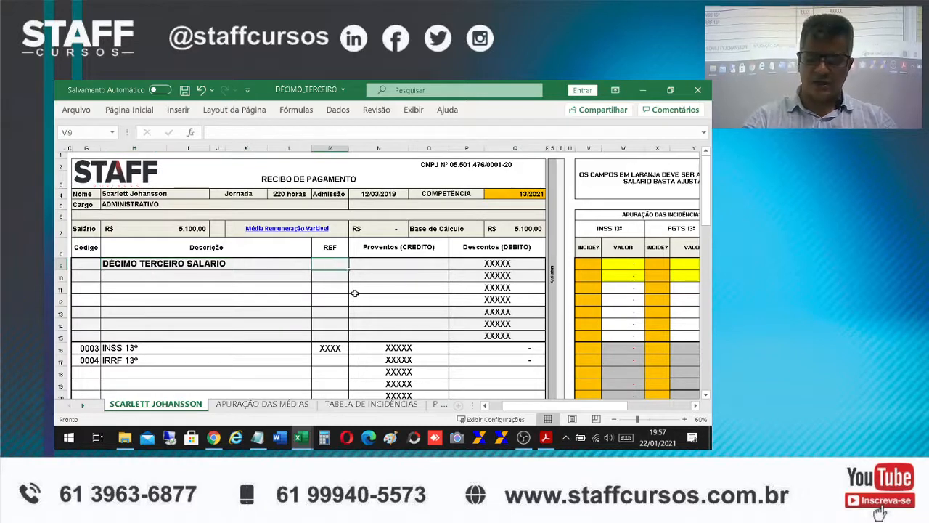
pyautogui.write('12')
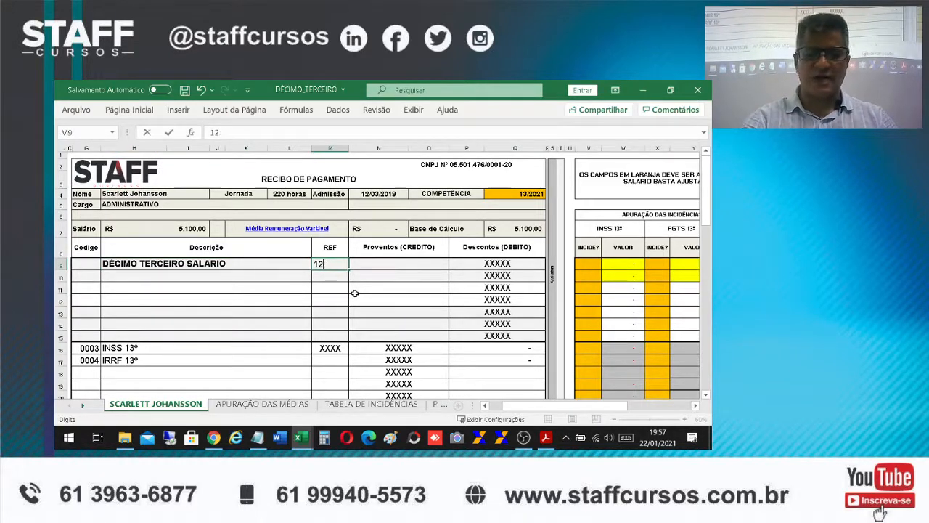
pyautogui.press('Return')
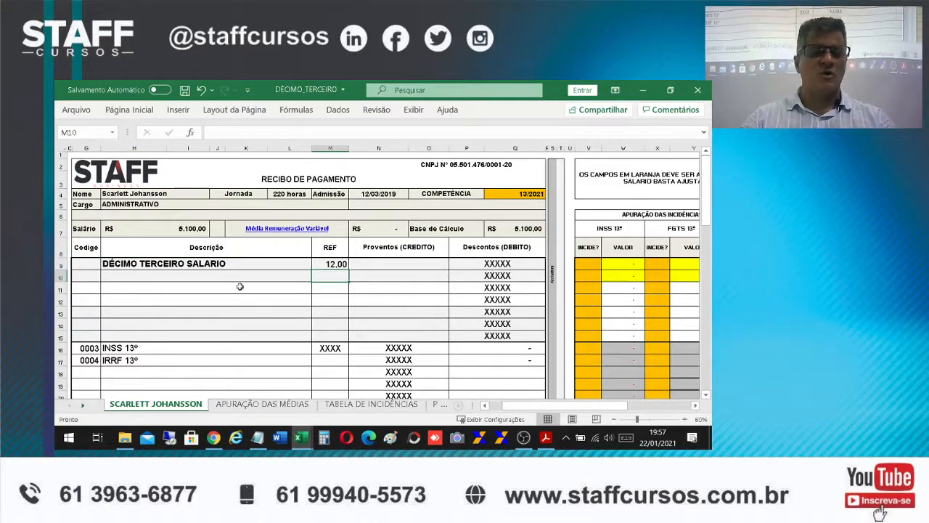
# Link the Proventos (CREDITO) cell of the DÉCIMO TERCEIRO SALARIO line to the Base de Cálculo with the formula +Q7
pyautogui.click(135, 267)
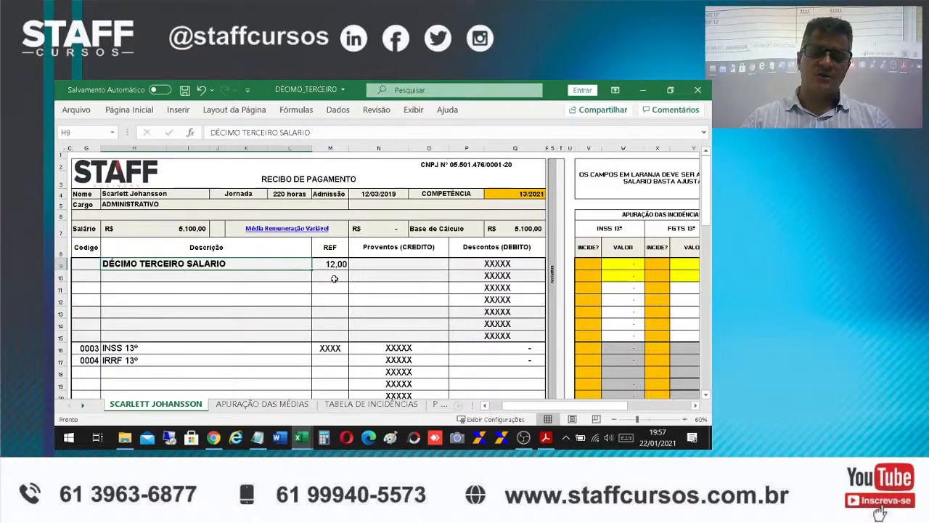
pyautogui.click(402, 263)
pyautogui.write('+')
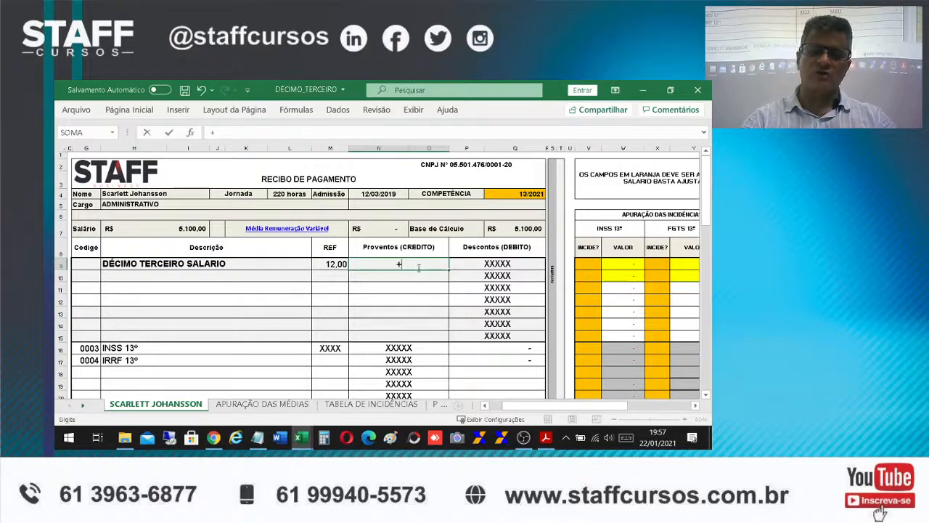
pyautogui.click(516, 229)
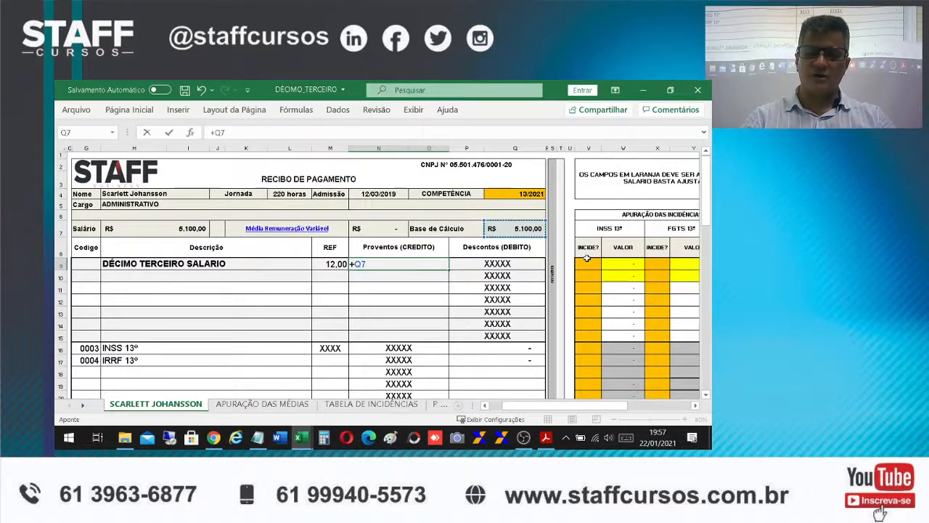
pyautogui.press('Return')
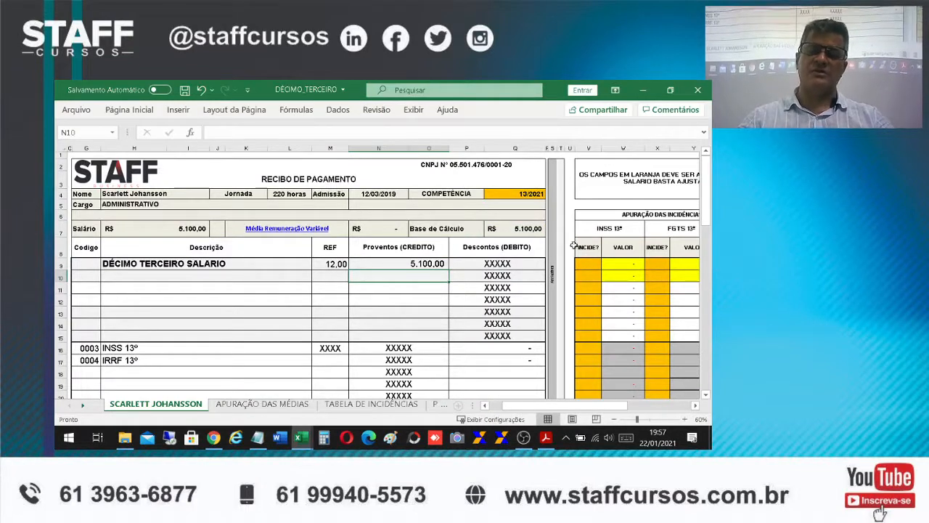
pyautogui.click(524, 228)
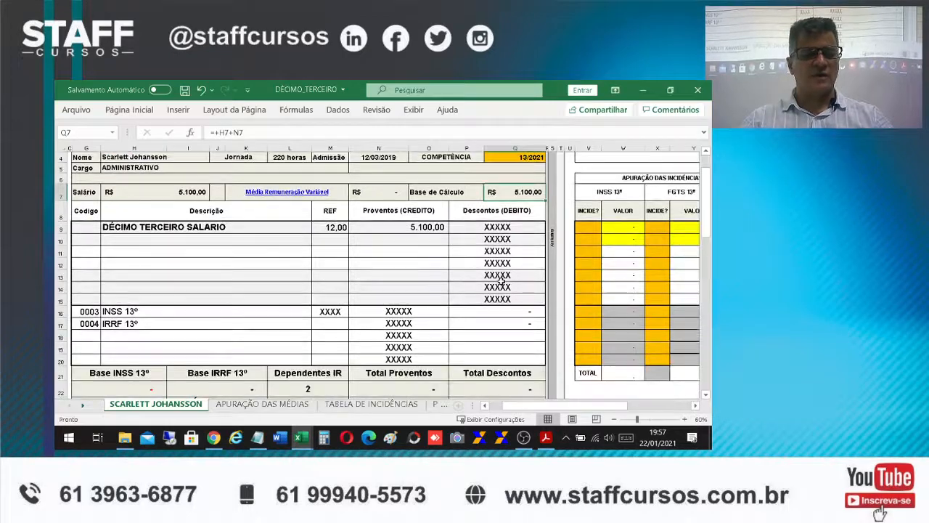
# Enter the code 0005 in the first empty deduction line of the receipt, below IRRF 13º
pyautogui.scroll(-1, 501, 282)
pyautogui.scroll(-1, 500, 329)
pyautogui.scroll(1, 488, 305)
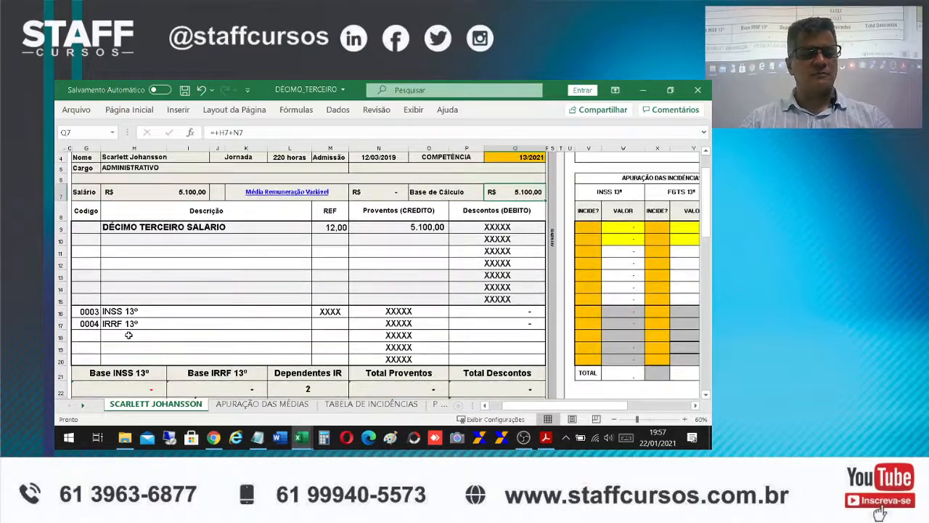
pyautogui.click(85, 335)
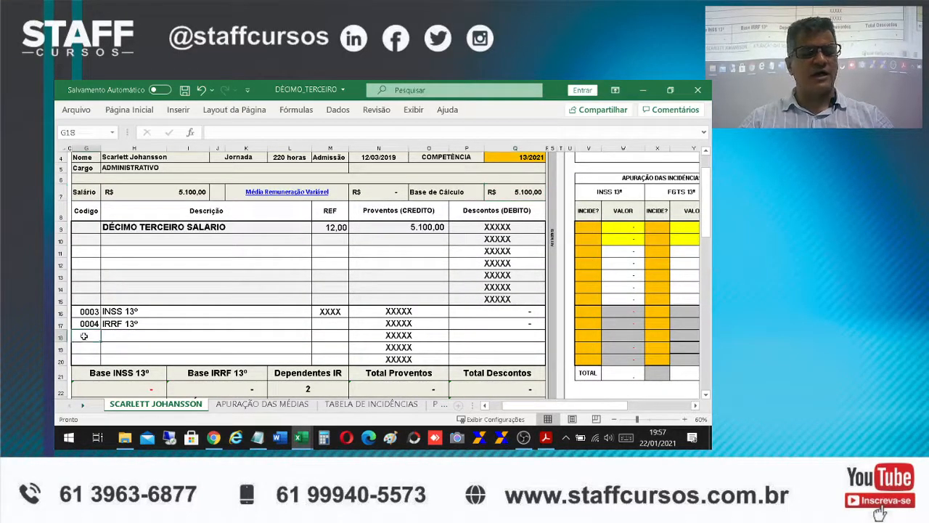
pyautogui.write('0005')
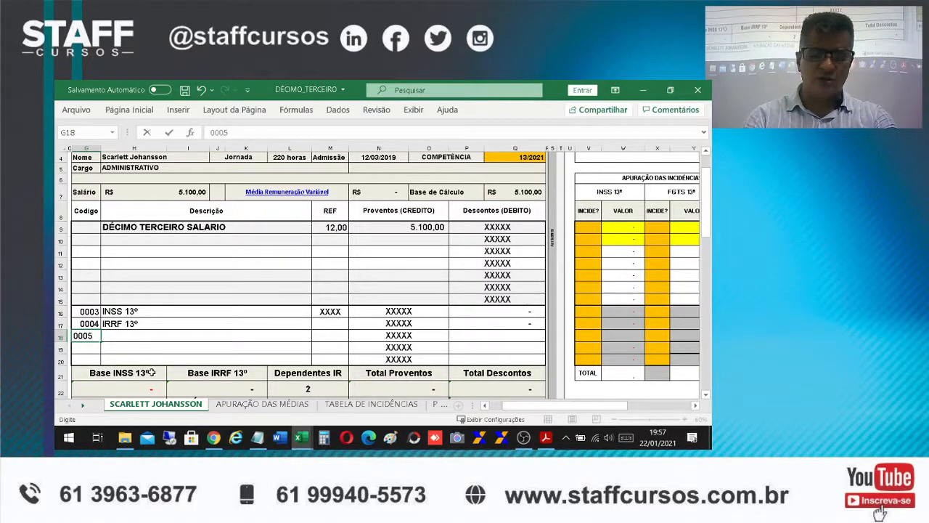
pyautogui.press('Tab')
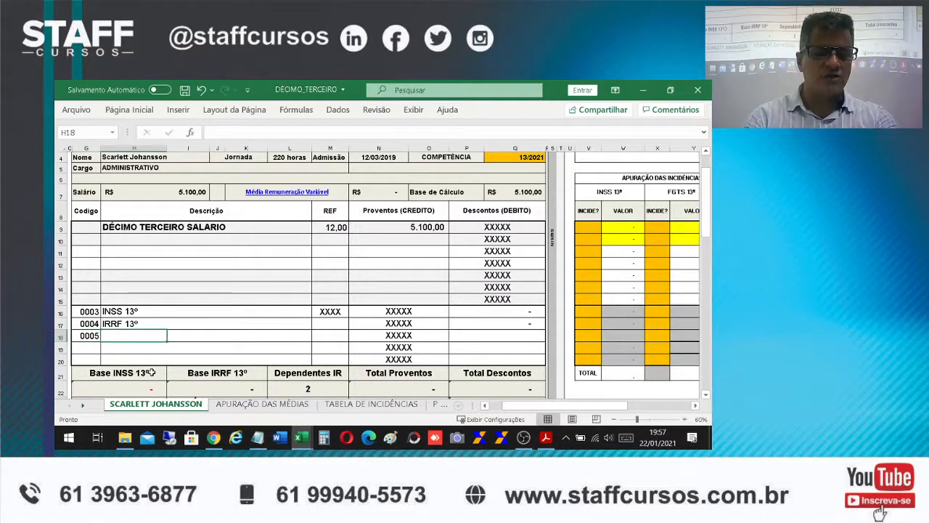
# Enter DESCONTO DO ADIANTAMENTO 13º as the description of the 0005 line
pyautogui.write('de')
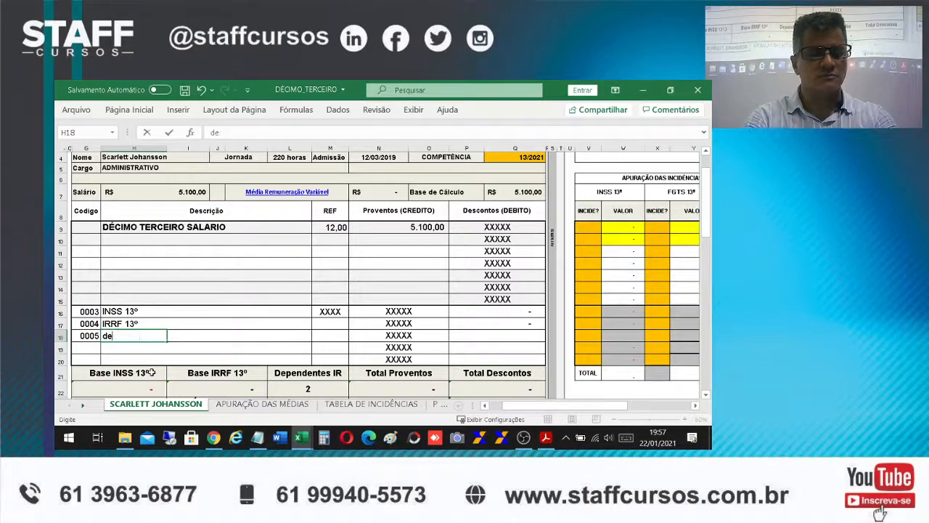
pyautogui.write('DESC')
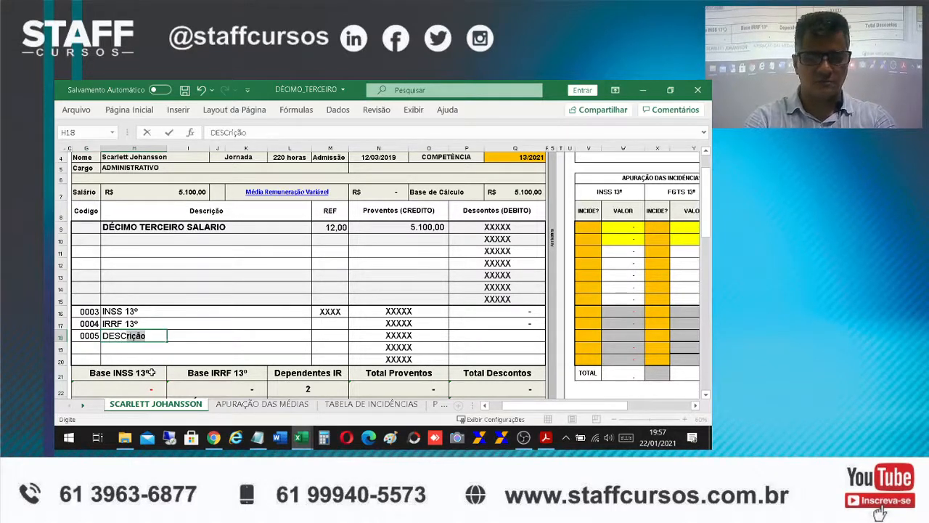
pyautogui.write('ONTO DO AD')
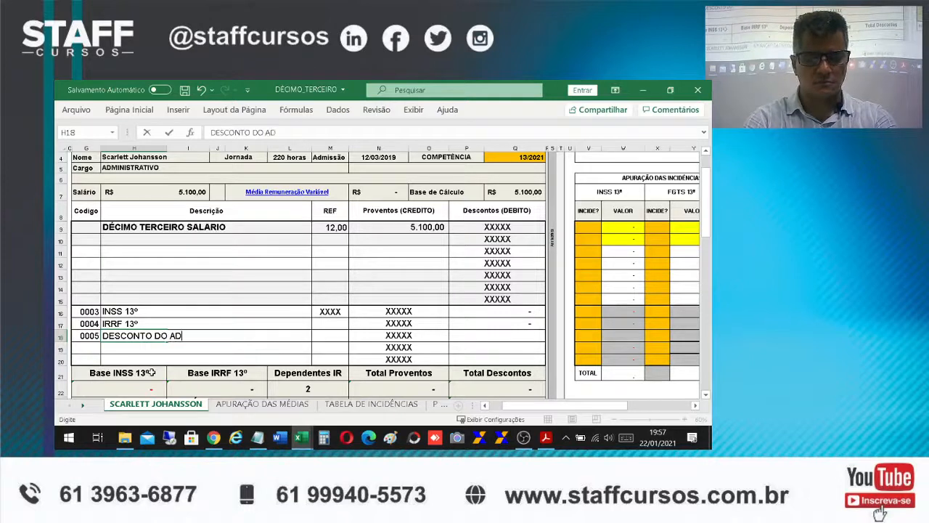
pyautogui.write('IANTAT')
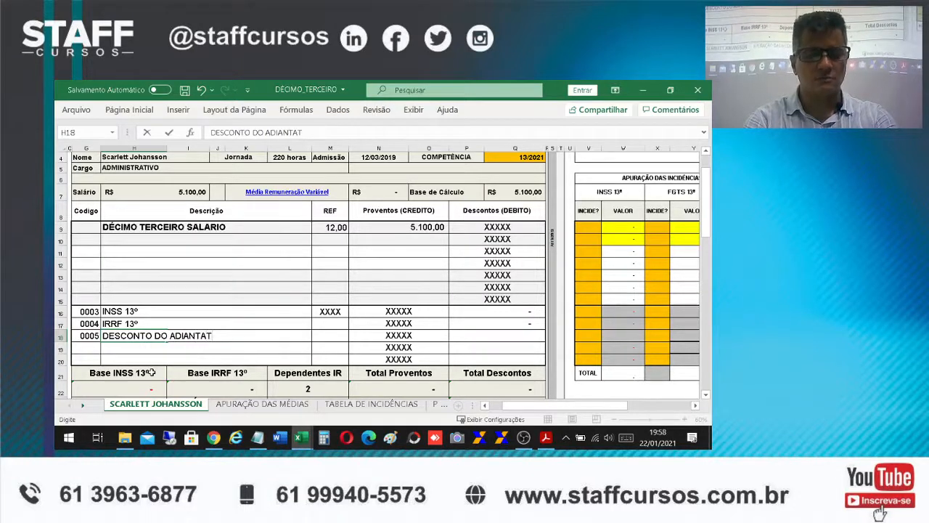
pyautogui.press('BackSpace')
pyautogui.write('AME')
pyautogui.press('BackSpace')
pyautogui.press('BackSpace')
pyautogui.write('MENTO 13º')
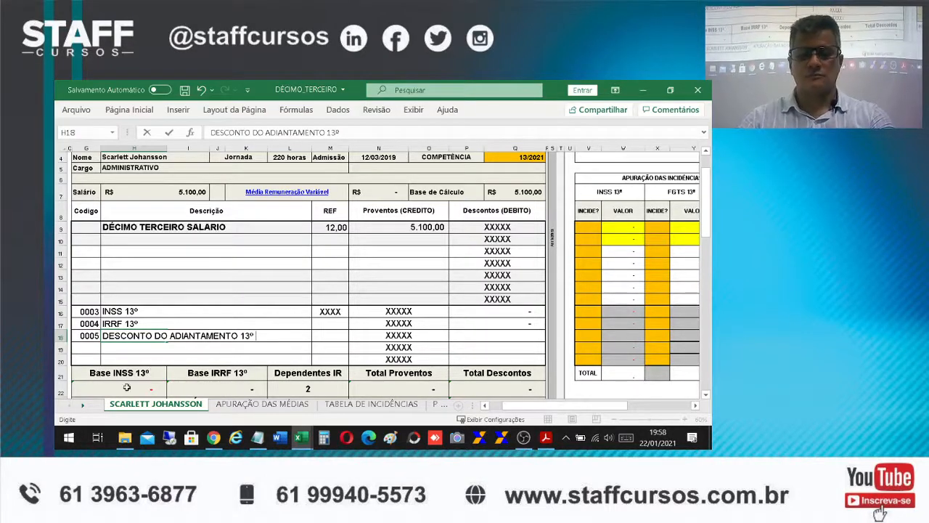
# Link the Descontos (DEBITO) cell of the 0005 line to the advance's Proventos value in the ADIANTAMENTO - DÉCIMO_TERCEIRO workbook
pyautogui.click(493, 337)
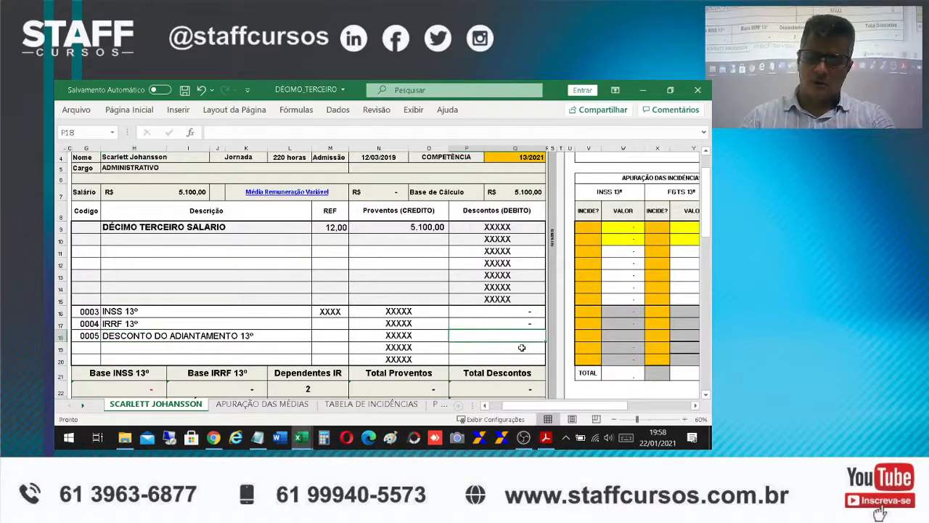
pyautogui.write('+')
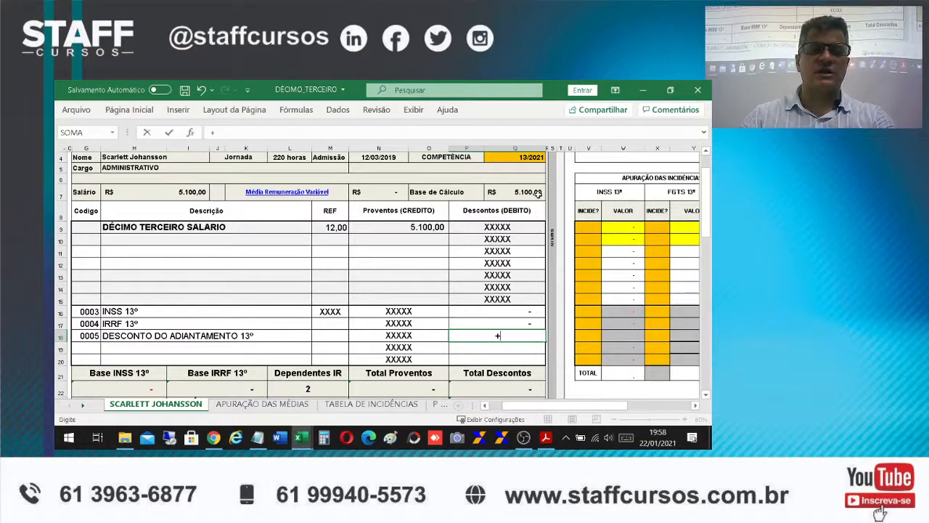
pyautogui.moveTo(303, 442)
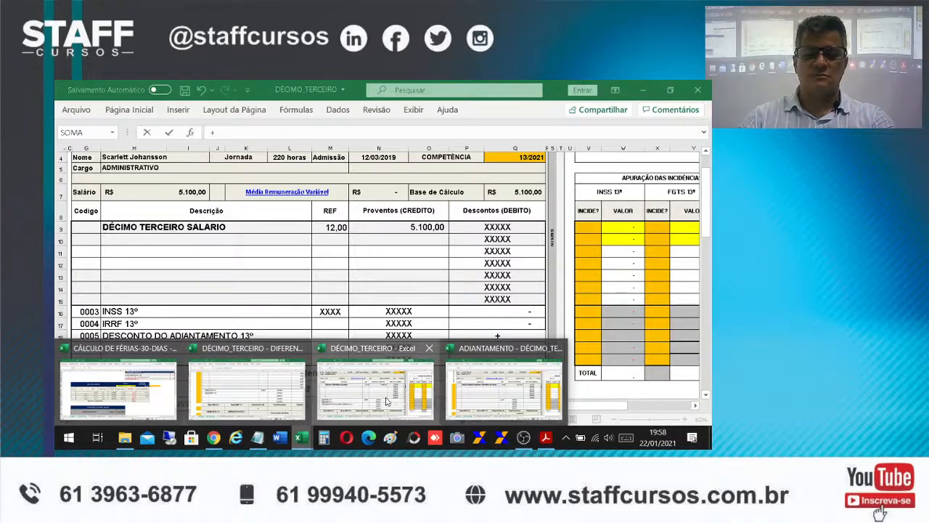
pyautogui.click(498, 375)
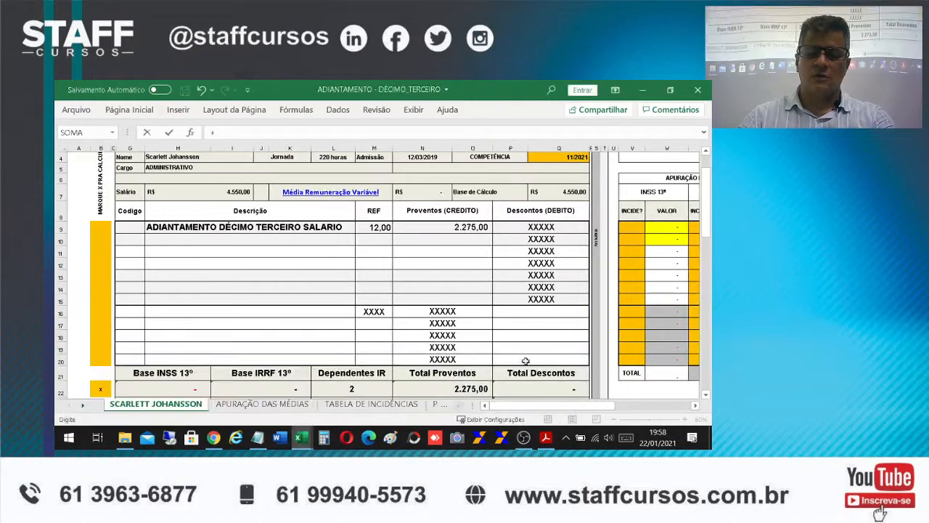
pyautogui.click(468, 231)
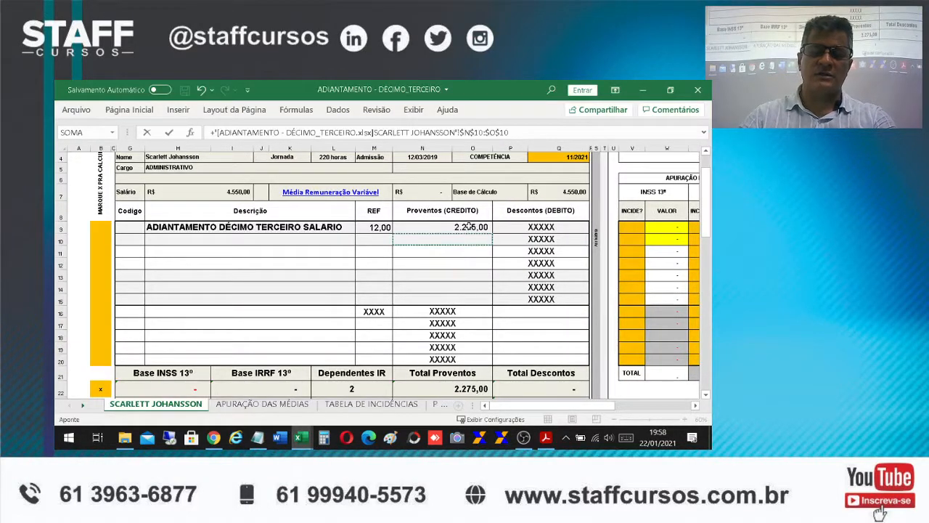
pyautogui.press('Return')
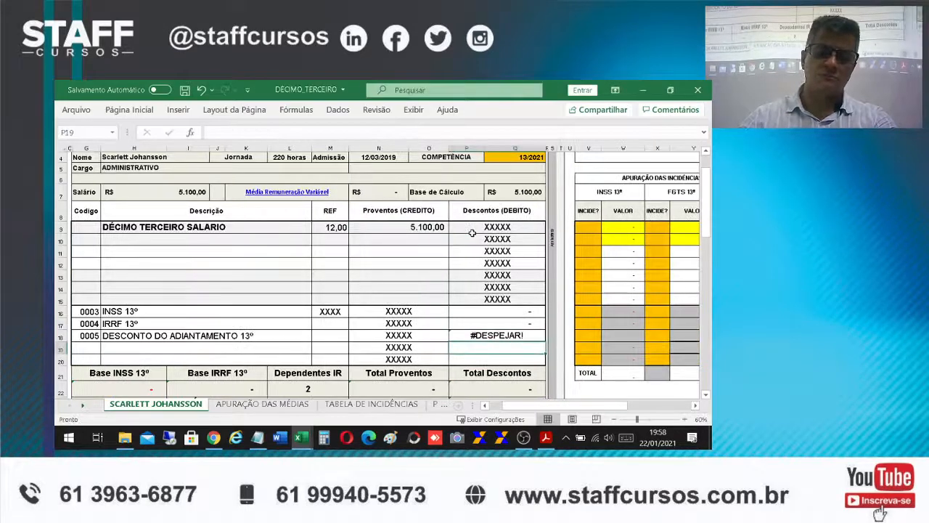
# Shorten the external reference in P18's formula to the single cell $N$9
pyautogui.click(506, 335)
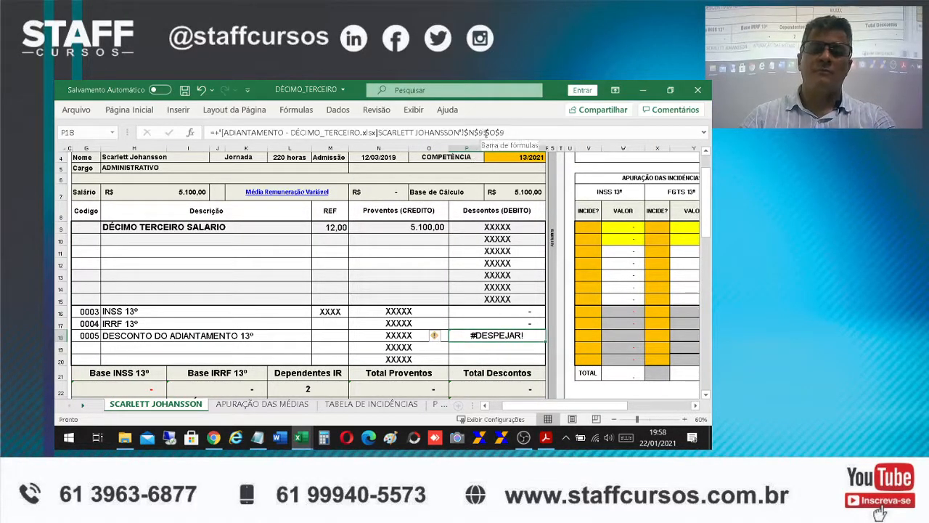
pyautogui.moveTo(487, 132); pyautogui.dragTo(539, 131)
pyautogui.press('BackSpace')
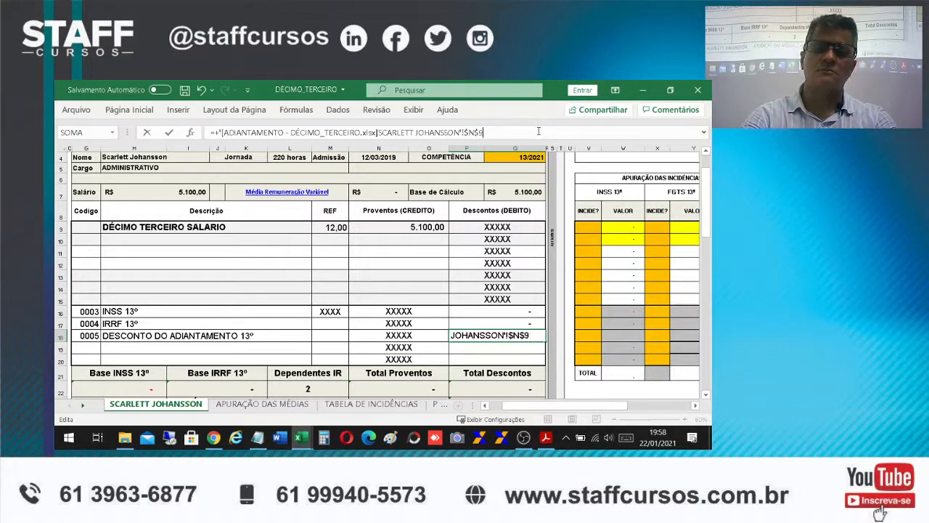
pyautogui.press('Return')
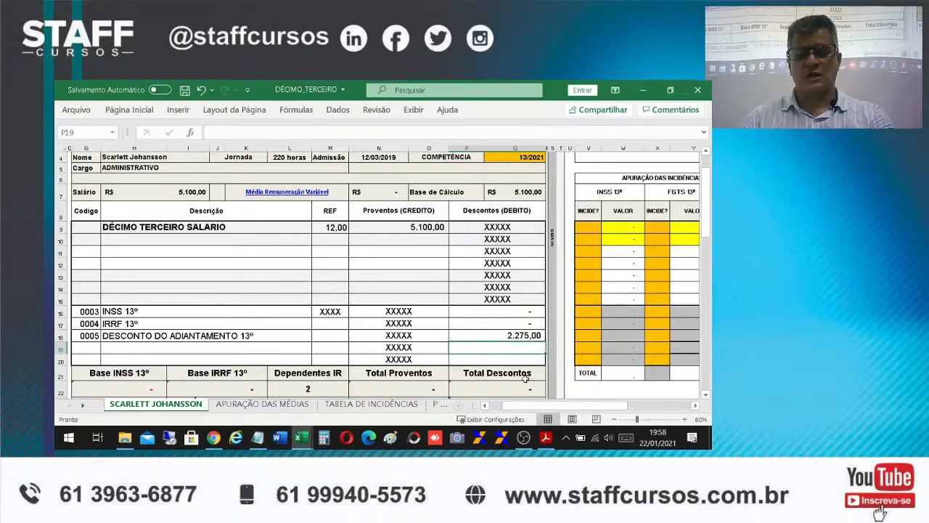
pyautogui.click(499, 333)
pyautogui.scroll(-1, 545, 363)
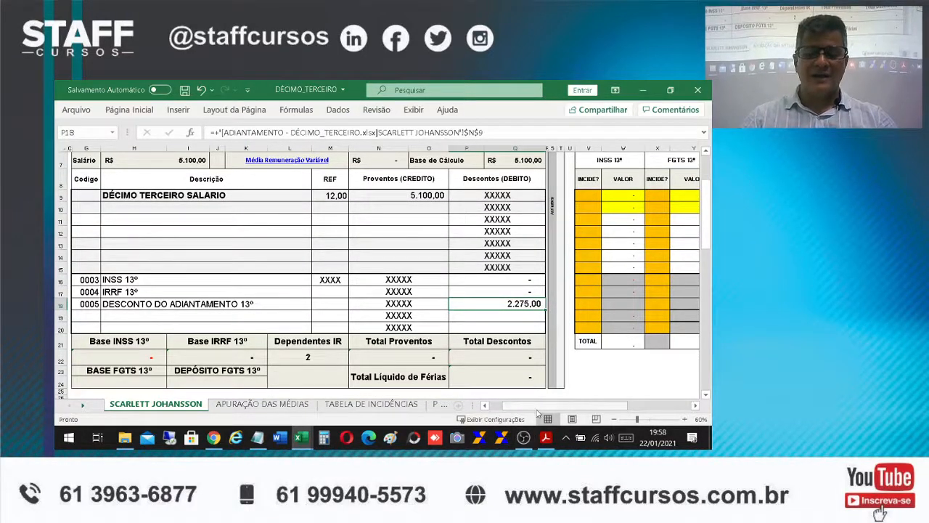
# Mark the DÉCIMO TERCEIRO SALARIO line with X in the INSS 13º INCIDE? column
pyautogui.moveTo(531, 409); pyautogui.dragTo(518, 408)
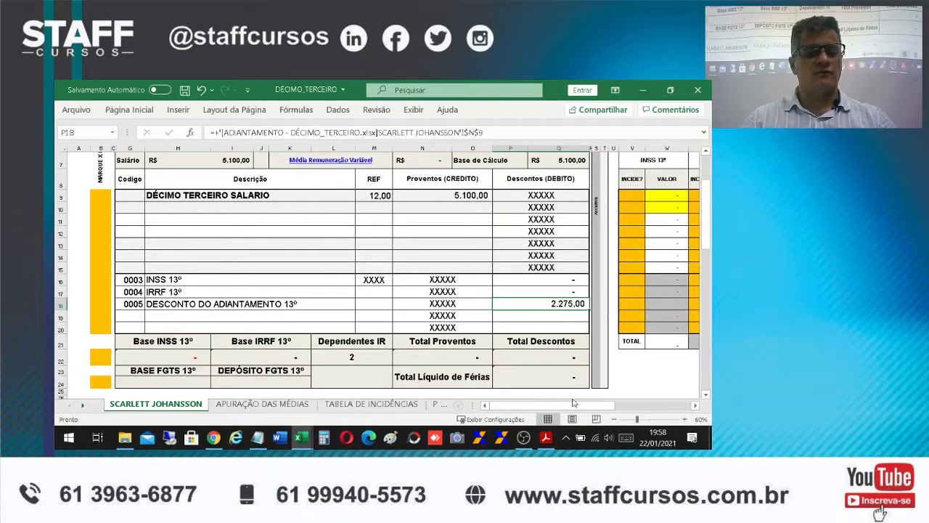
pyautogui.moveTo(570, 409); pyautogui.dragTo(591, 400)
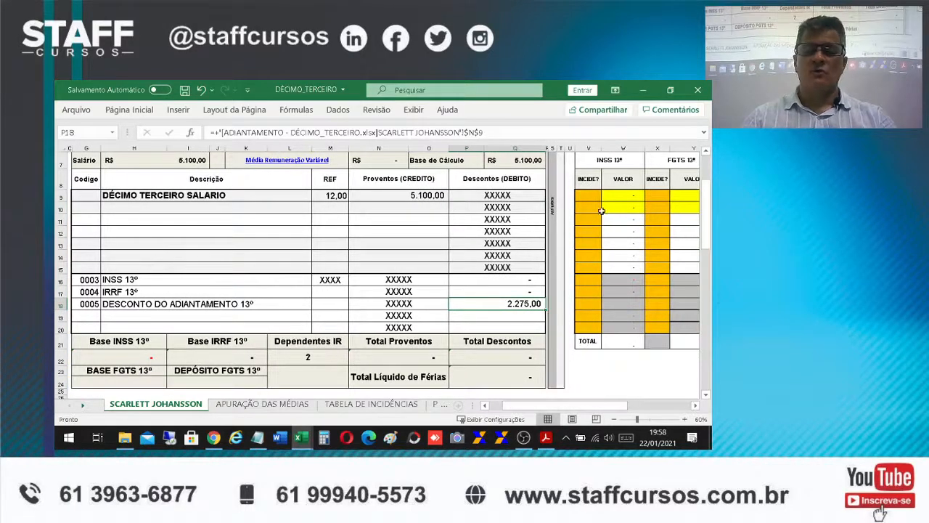
pyautogui.click(582, 193)
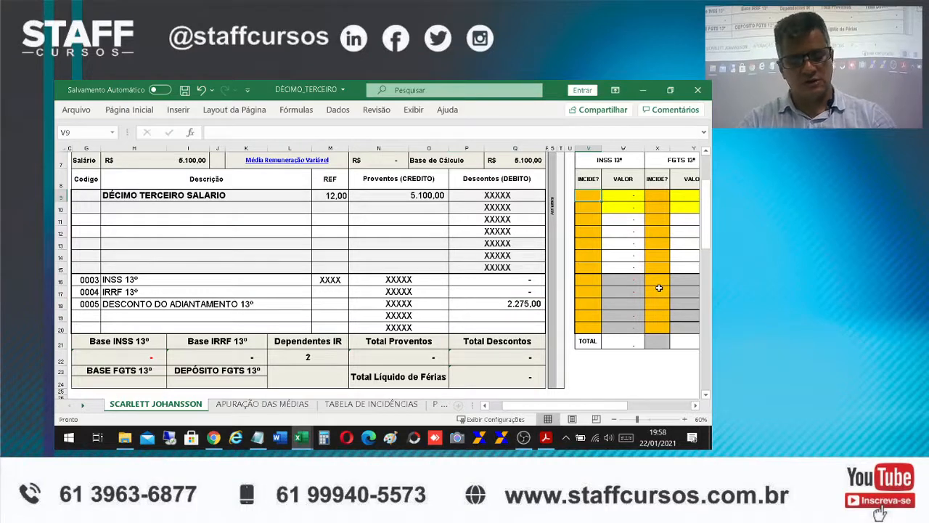
pyautogui.write('X')
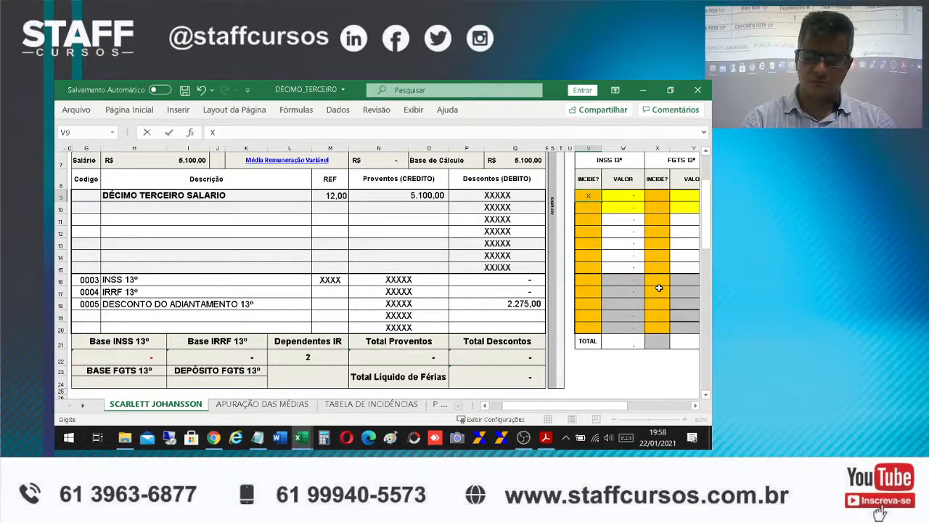
pyautogui.press('Return')
# Mark the DÉCIMO TERCEIRO SALARIO line with X in the FGTS 13º INCIDE? column
pyautogui.click(660, 198)
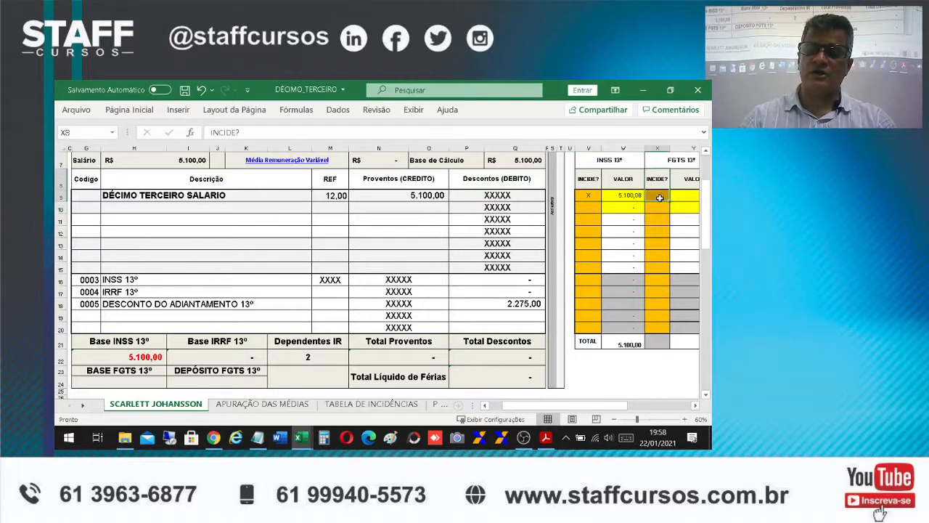
pyautogui.click(666, 195)
pyautogui.write('X')
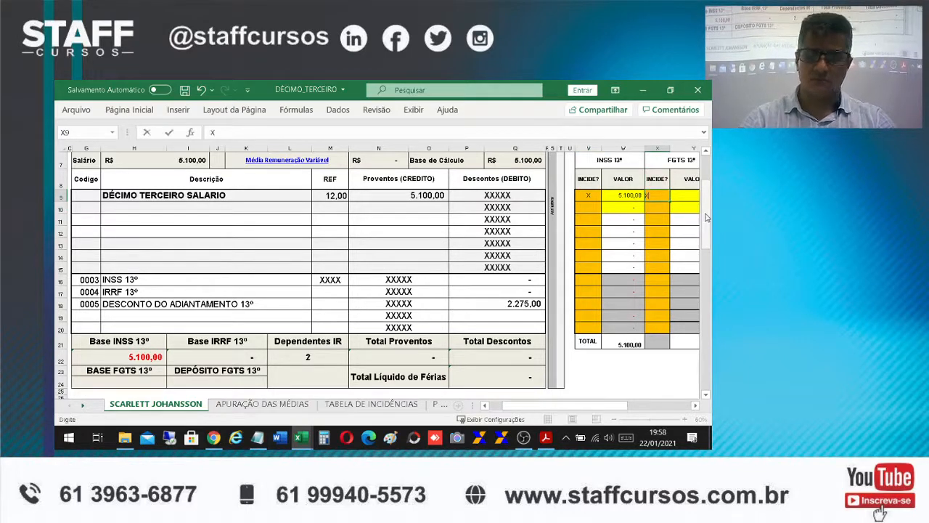
pyautogui.press('Return')
pyautogui.press('Up')
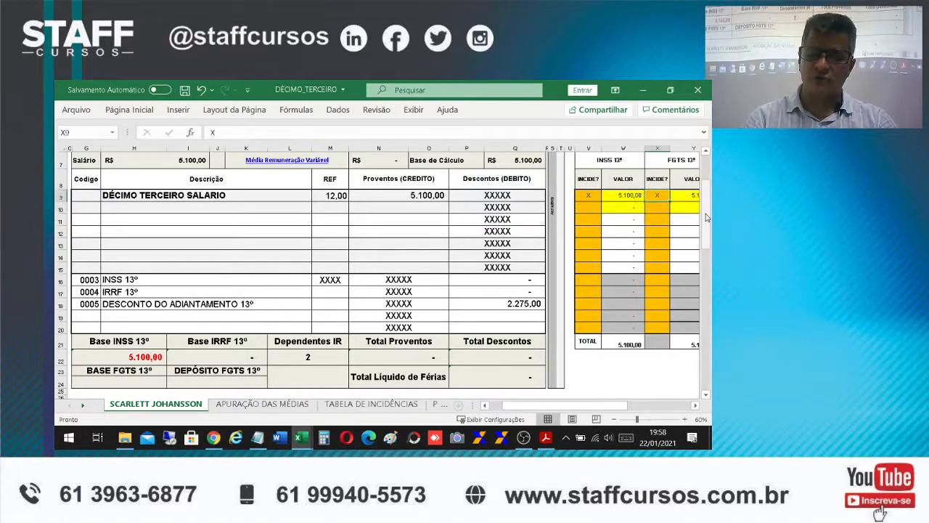
# Mark the DÉCIMO TERCEIRO SALARIO line with X in the IRRF 13º INCIDE? column
pyautogui.press('Right')
pyautogui.press('Right')
pyautogui.press('Right')
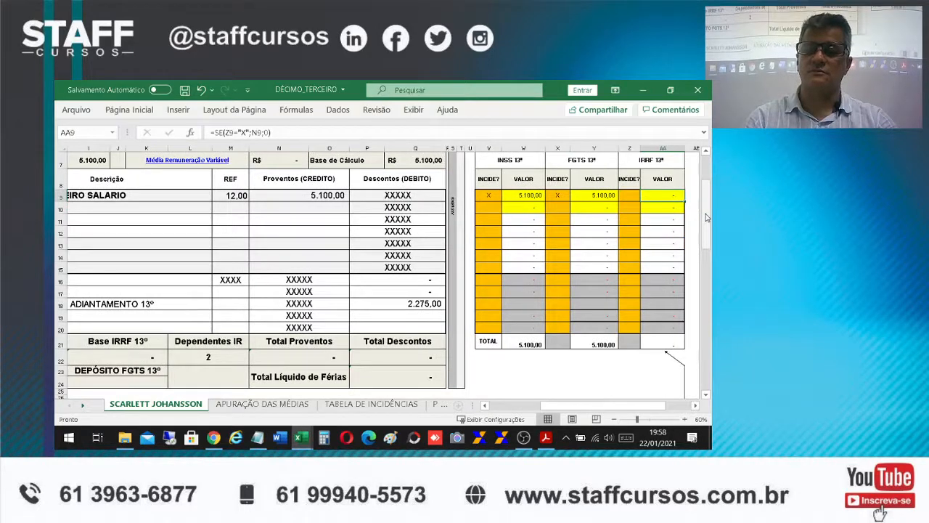
pyautogui.press('Left')
pyautogui.write('X')
pyautogui.press('Return')
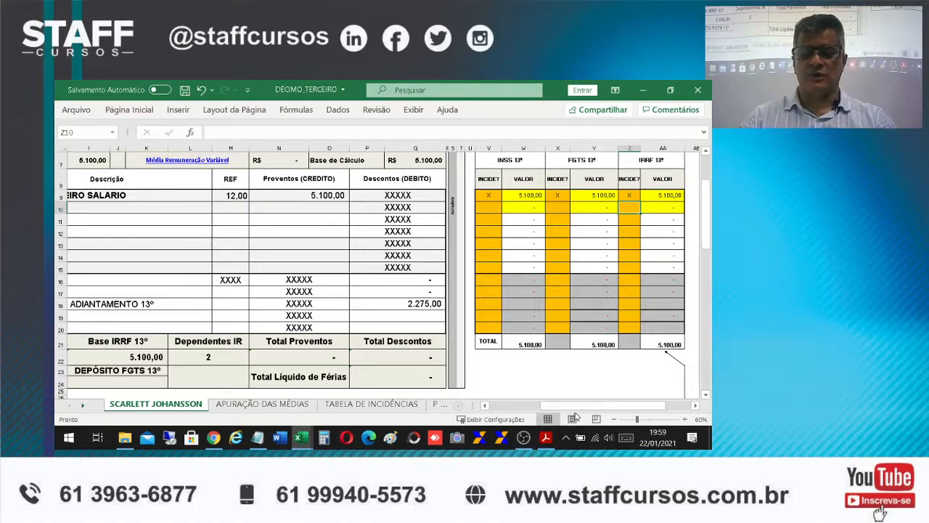
pyautogui.moveTo(575, 411); pyautogui.dragTo(530, 415)
pyautogui.click(128, 279)
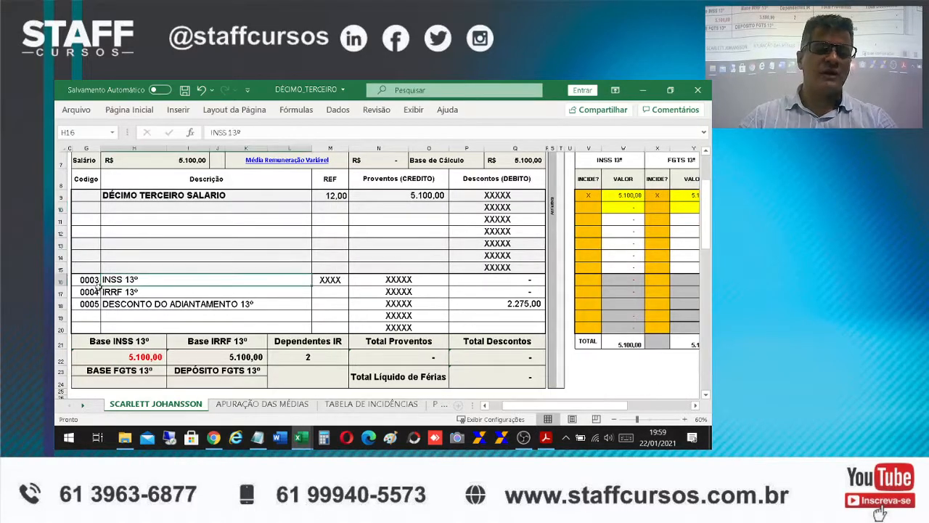
pyautogui.click(89, 281)
pyautogui.click(130, 276)
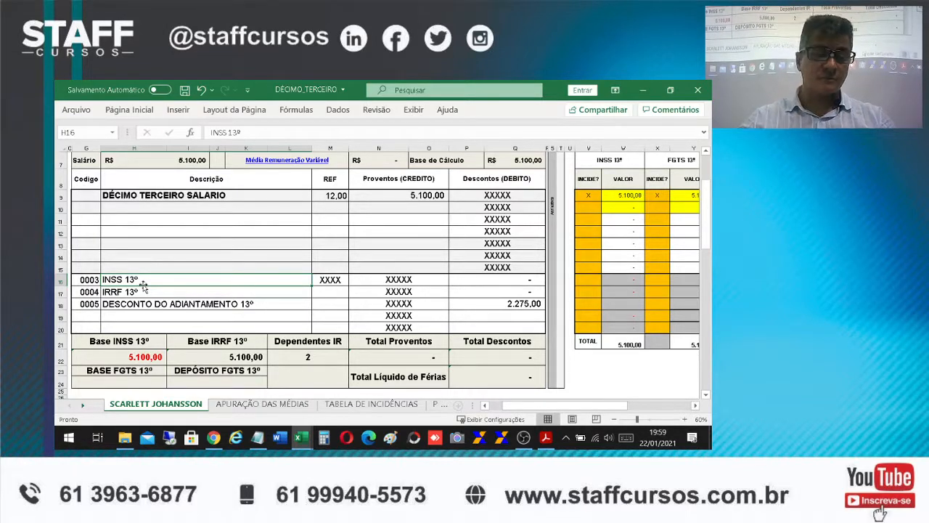
pyautogui.click(150, 288)
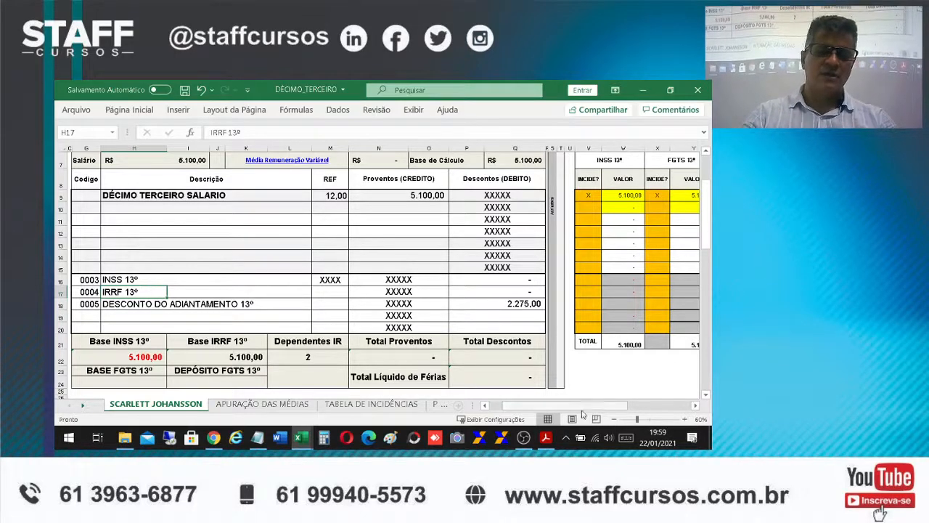
# Activate the INSS calculation by entering X in the orange cell Q42 beside the TABELA INSS
pyautogui.scroll(-2, 648, 388)
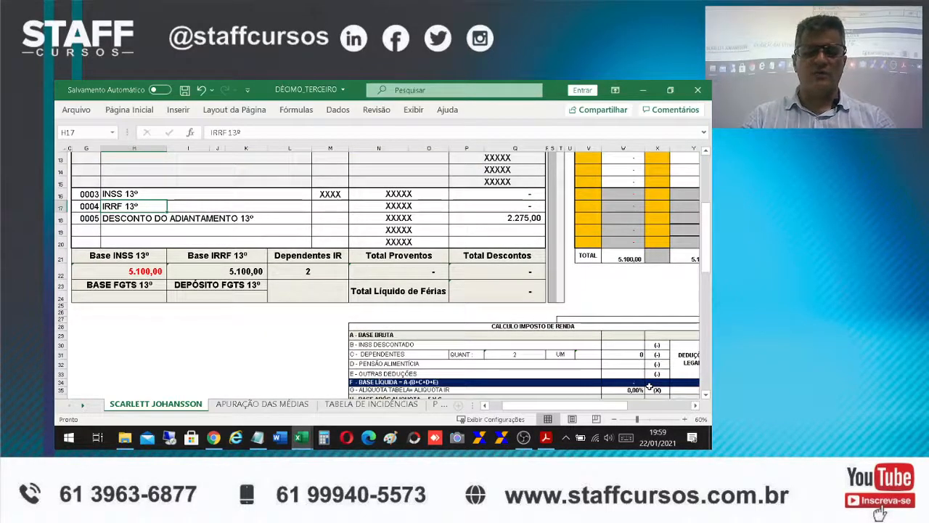
pyautogui.scroll(-4, 647, 374)
pyautogui.scroll(-2, 647, 374)
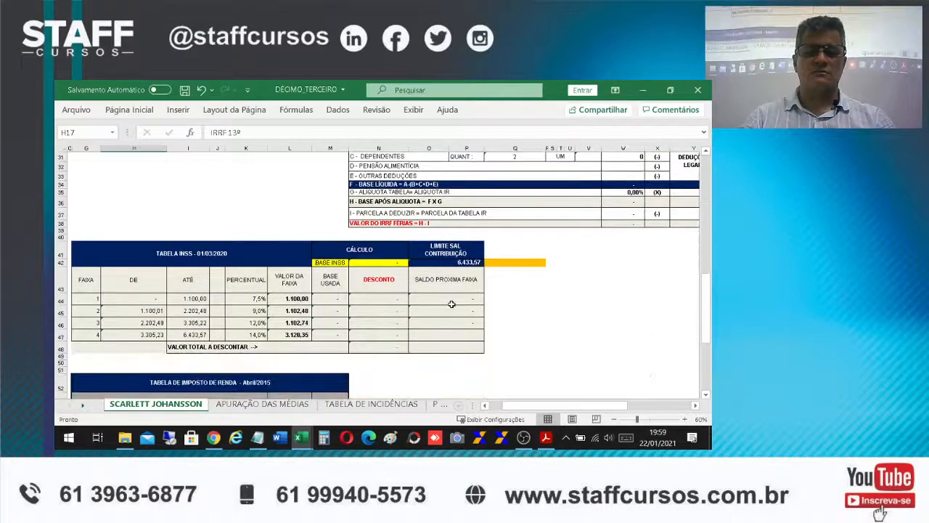
pyautogui.click(391, 263)
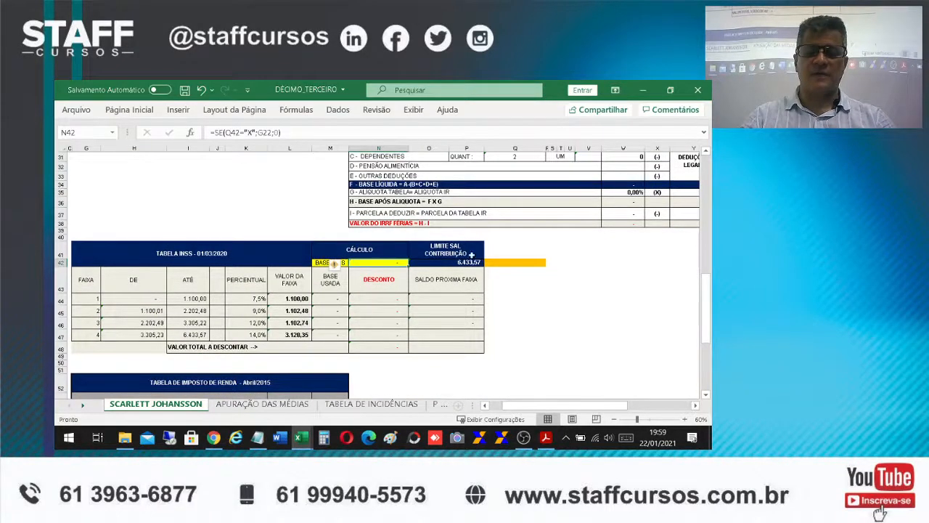
pyautogui.click(492, 264)
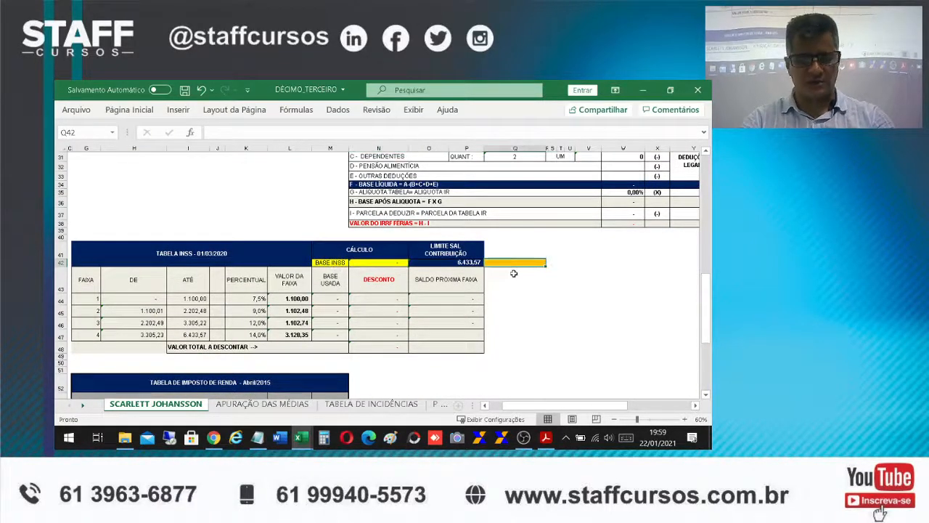
pyautogui.write('X')
pyautogui.press('Return')
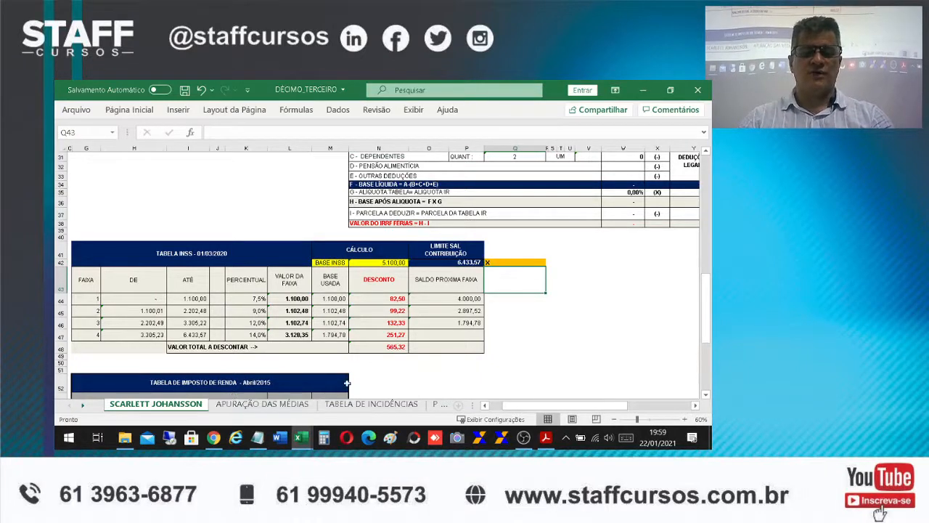
pyautogui.click(392, 347)
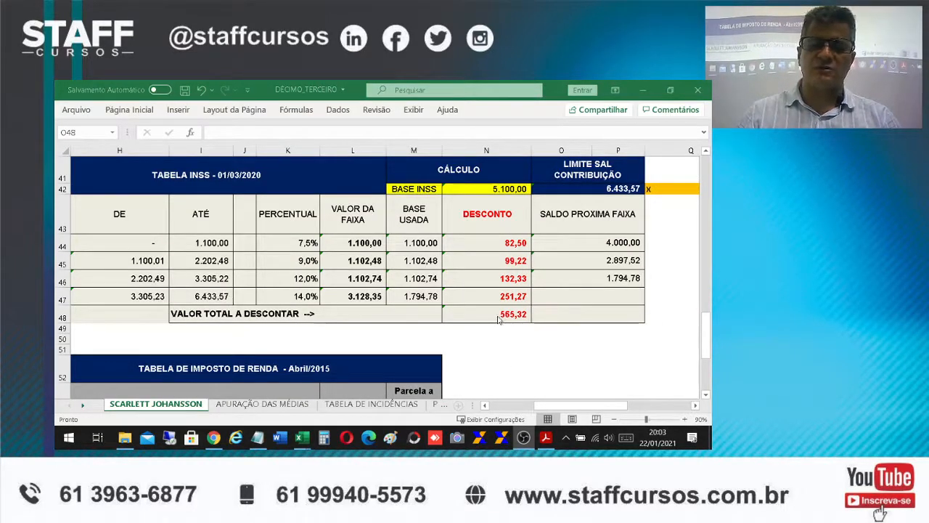
pyautogui.scroll(10, 507, 324)
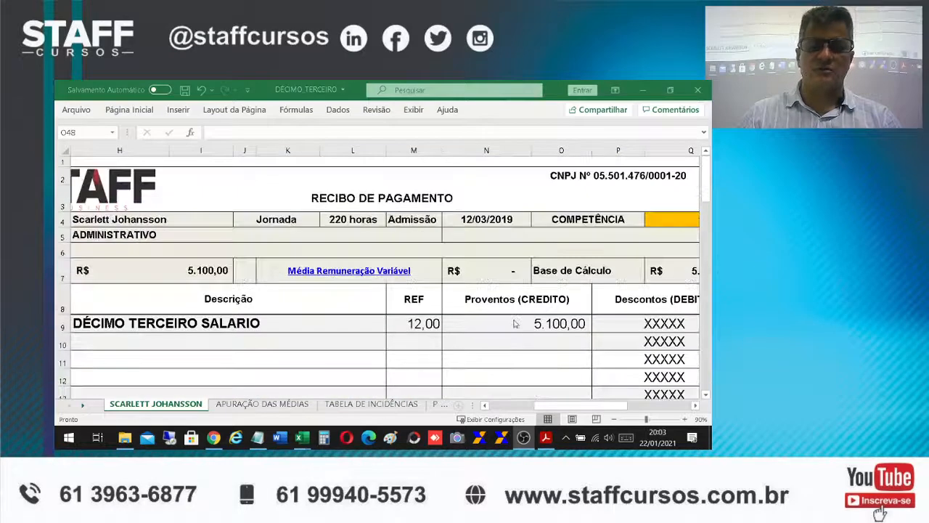
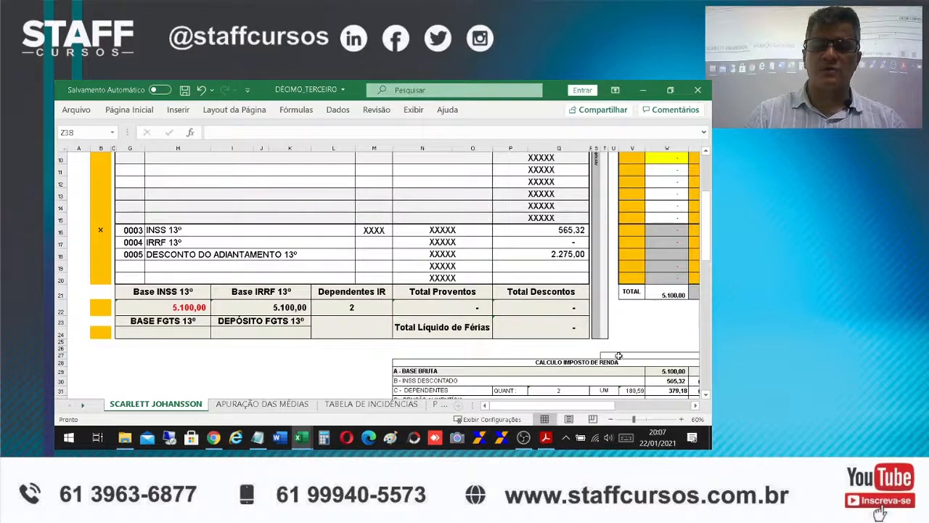
# Activate the IRRF 13º deduction by marking its line with X in the orange calculation column
pyautogui.click(109, 289)
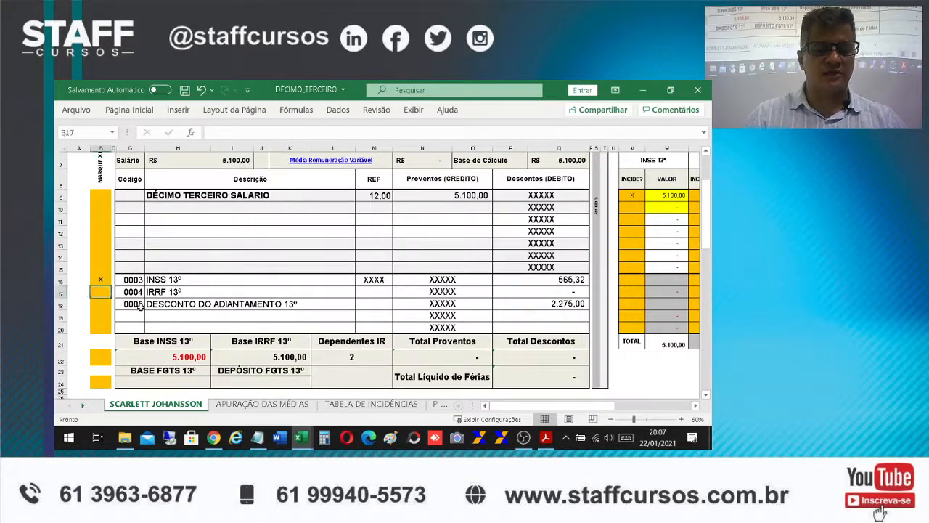
pyautogui.write('x')
pyautogui.press('Return')
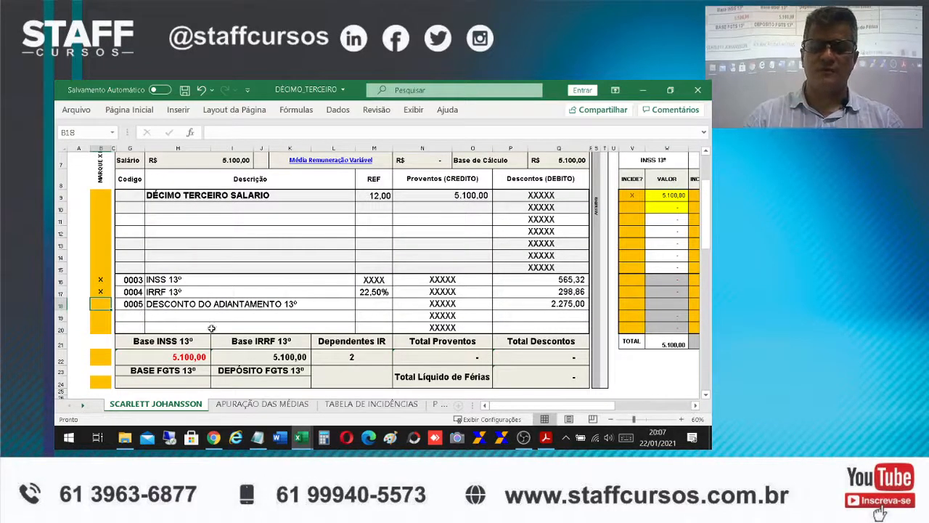
# Activate the Total Proventos and Total Descontos calculations by entering X in orange cell B22
pyautogui.click(84, 376)
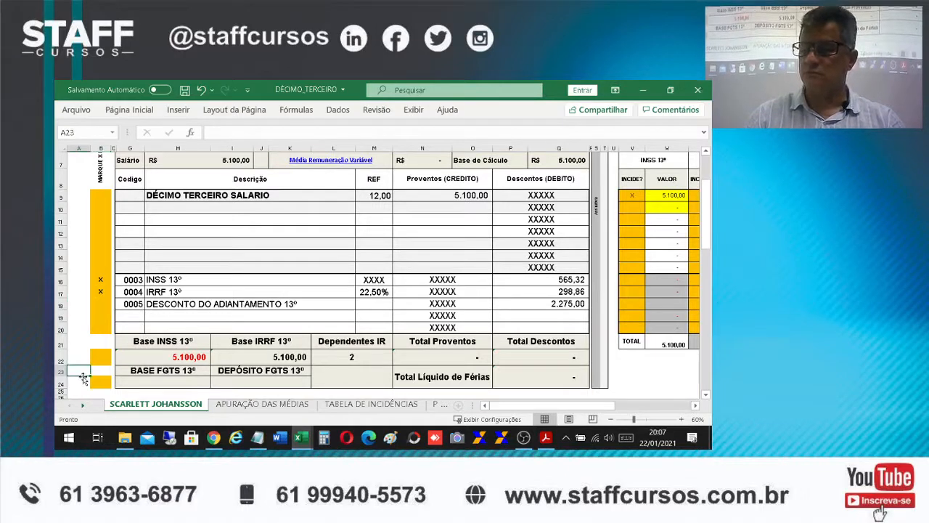
pyautogui.write('x')
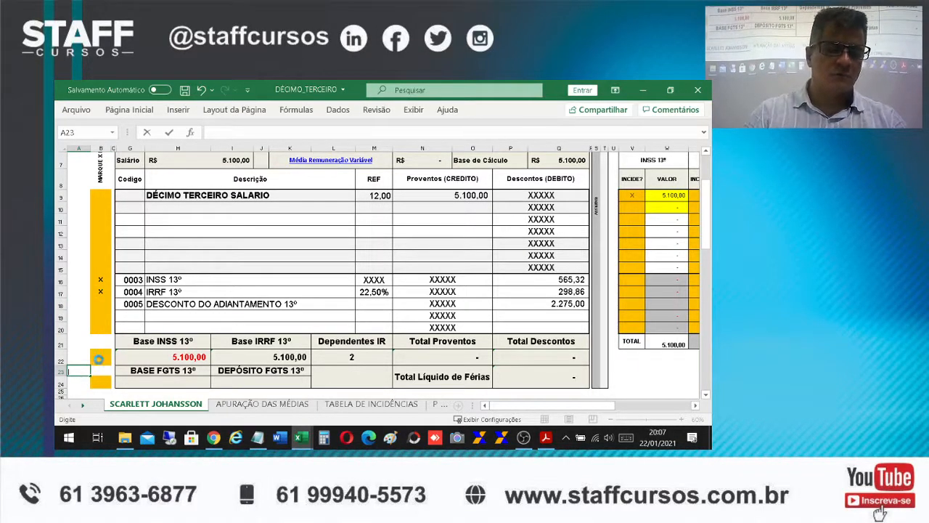
pyautogui.click(100, 357)
pyautogui.write('x')
pyautogui.press('Return')
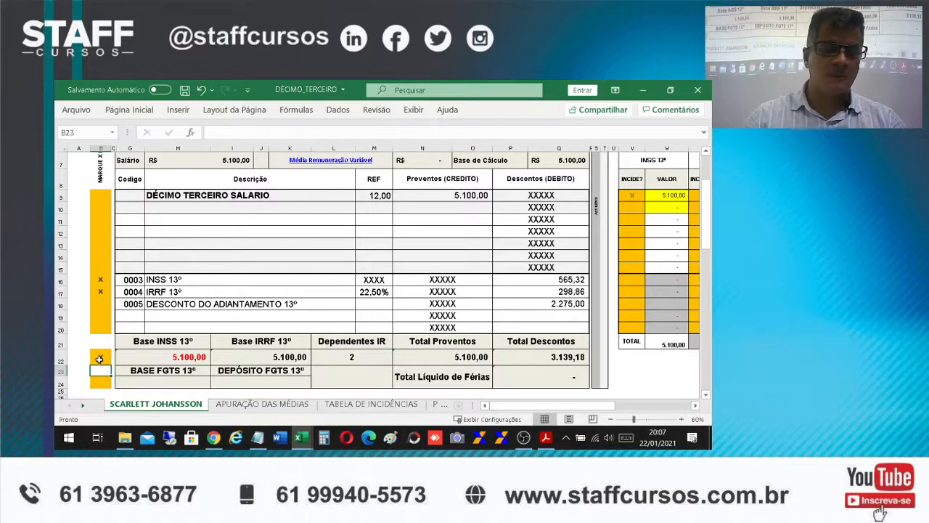
# Activate the net total calculation by entering X in orange cell B24 beside the BASE FGTS 13º row
pyautogui.click(100, 382)
pyautogui.scroll(-1, 553, 371)
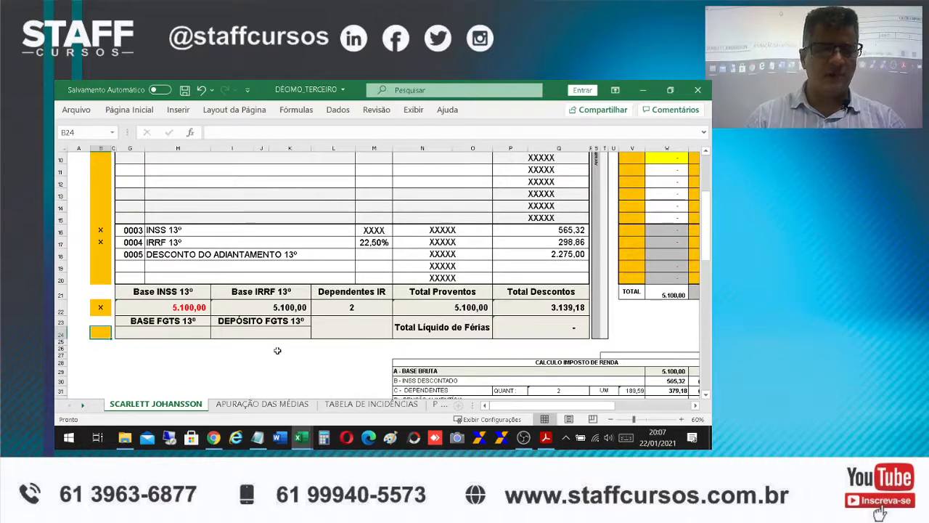
pyautogui.write('x')
pyautogui.press('Return')
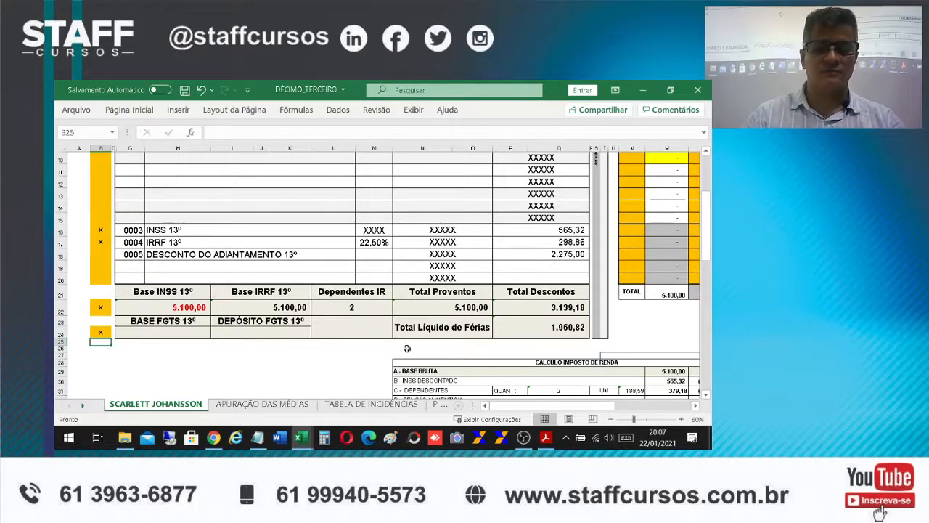
# Calculate BASE FGTS 13º in G24 as the thirteenth salary minus the advance deduction, using the formula +N9-P18
pyautogui.click(165, 332)
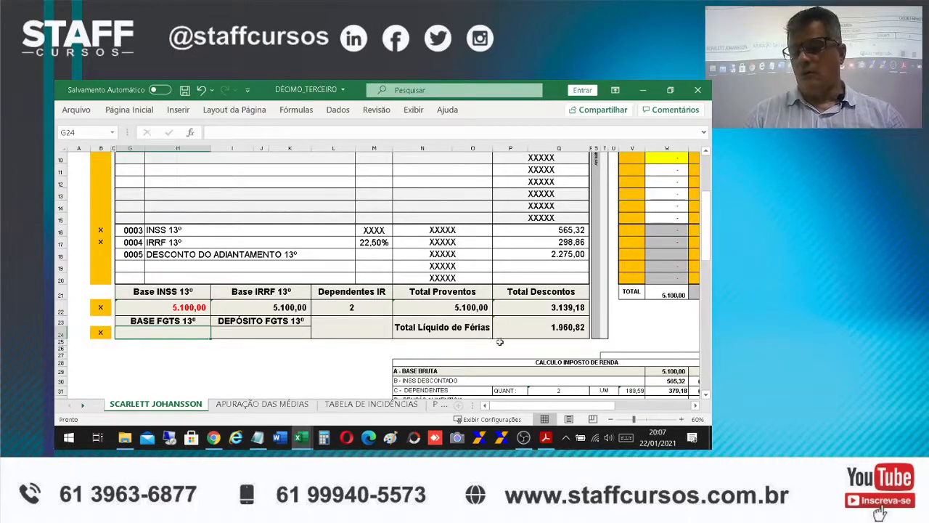
pyautogui.scroll(3, 307, 366)
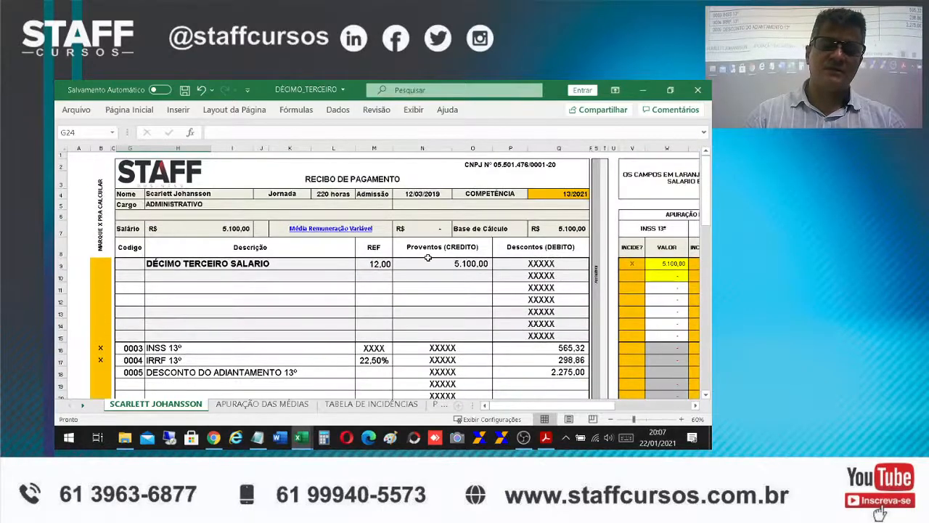
pyautogui.click(428, 259)
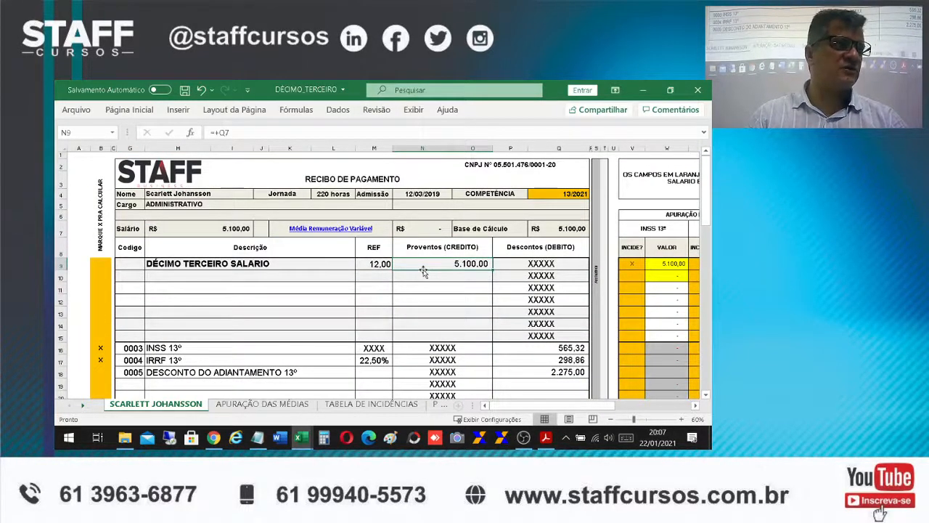
pyautogui.scroll(-3, 424, 270)
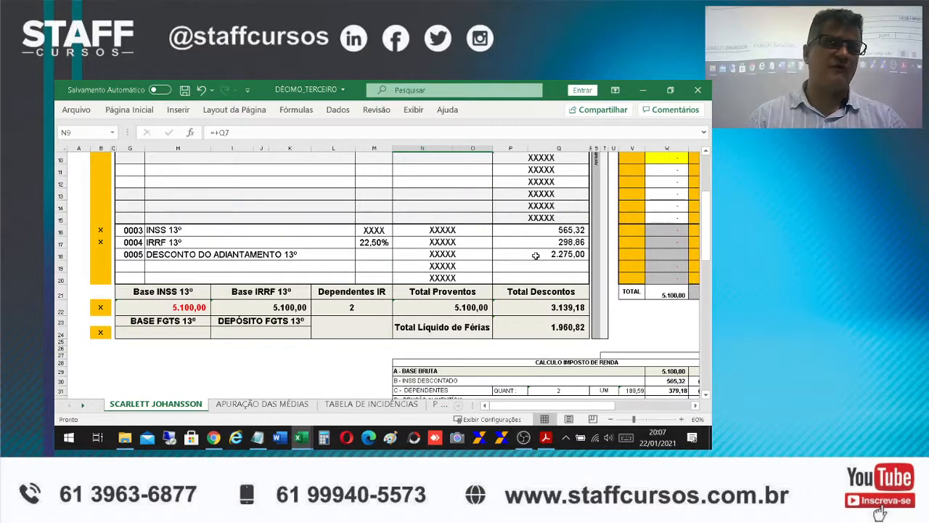
pyautogui.click(199, 334)
pyautogui.write('+')
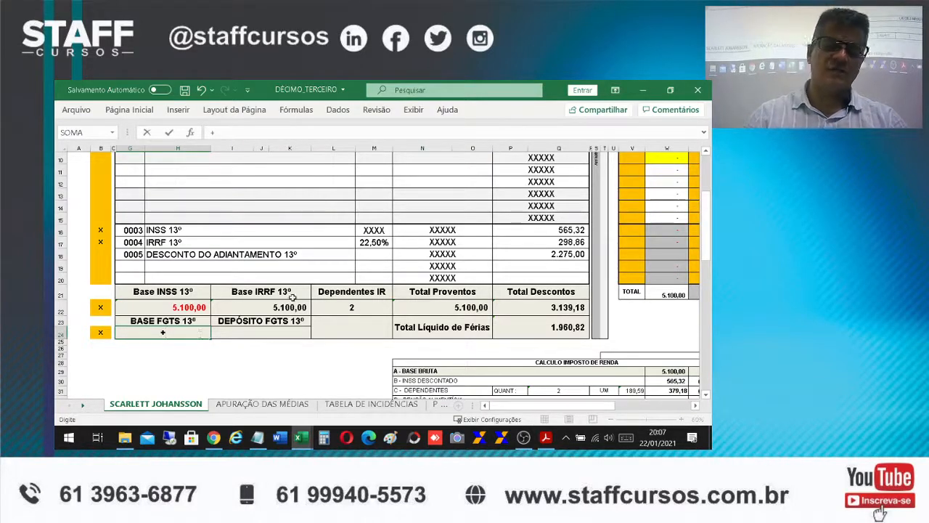
pyautogui.scroll(3, 243, 310)
pyautogui.click(439, 264)
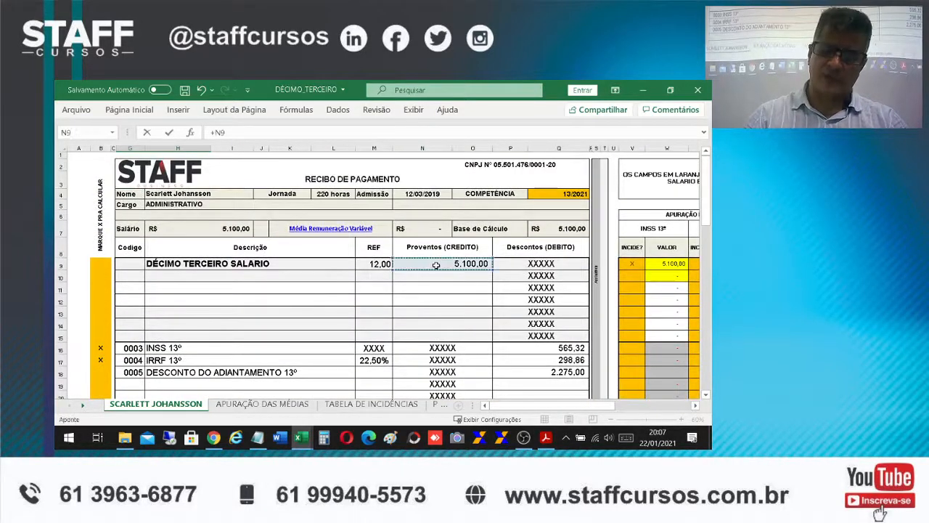
pyautogui.scroll(-2, 437, 265)
pyautogui.write('-')
pyautogui.click(542, 303)
pyautogui.press('Return')
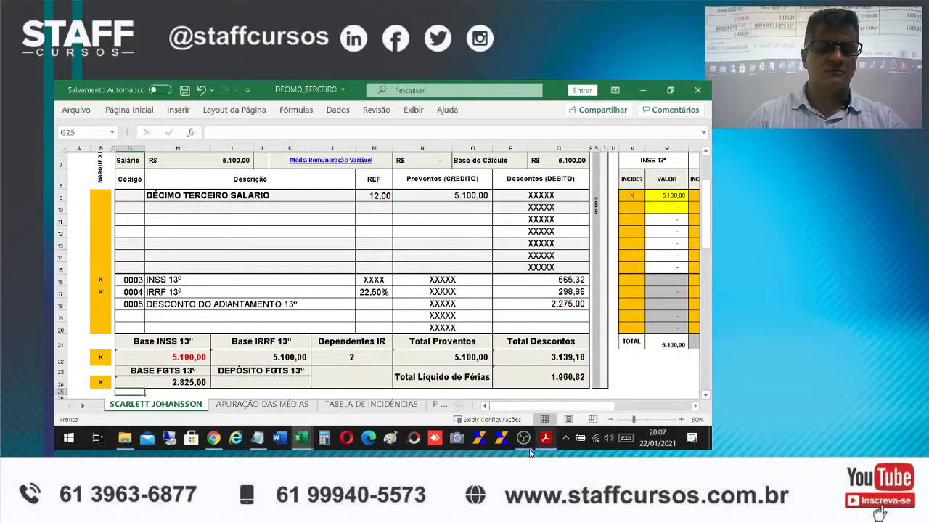
# Calculate DEPÓSITO FGTS 13º in I24 as 8% of the FGTS base with the formula +G24*0,08
pyautogui.click(239, 382)
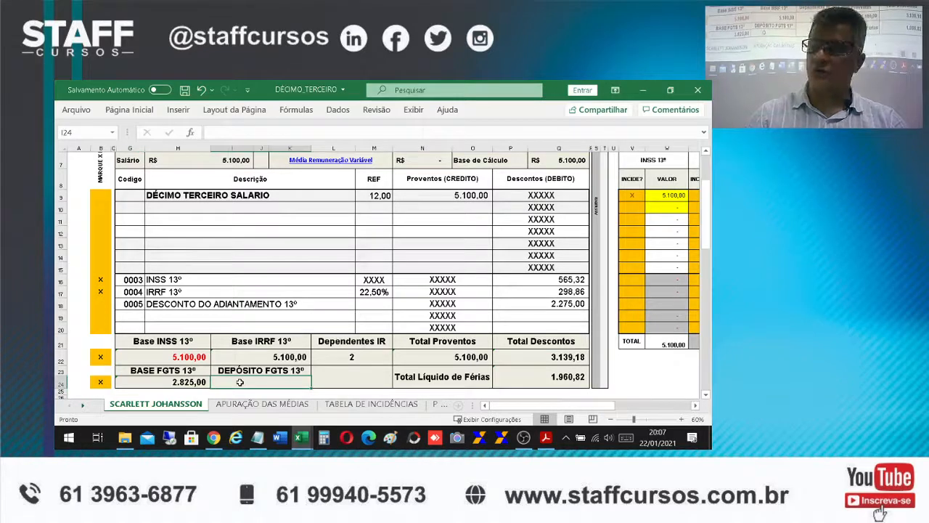
pyautogui.write('+')
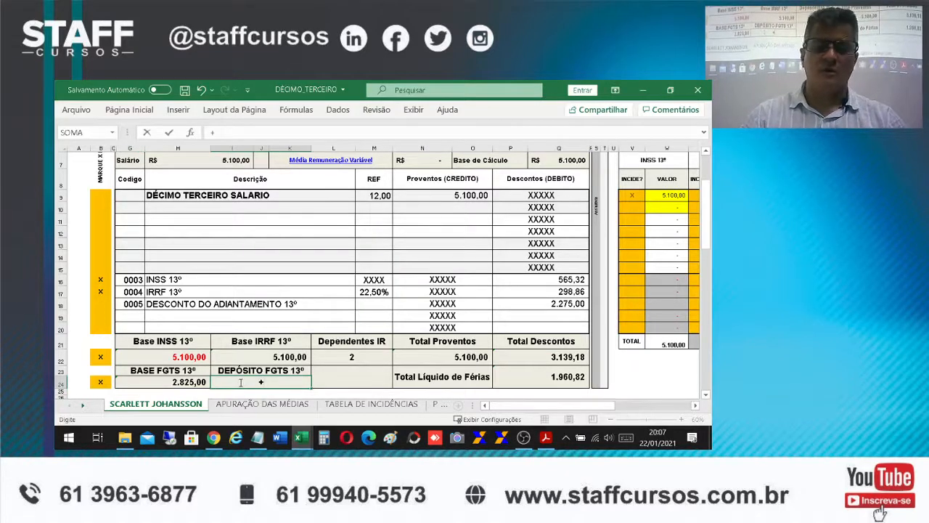
pyautogui.click(157, 383)
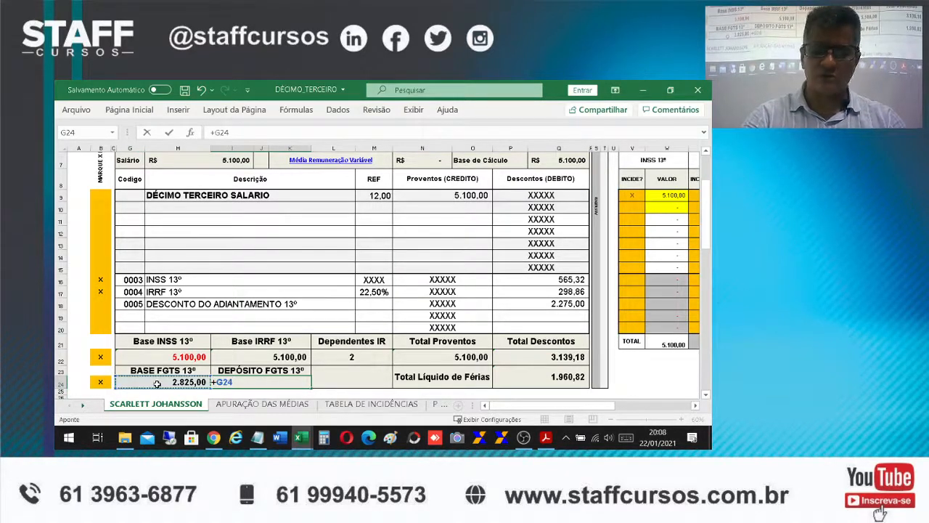
pyautogui.write('*0,08')
pyautogui.press('Return')
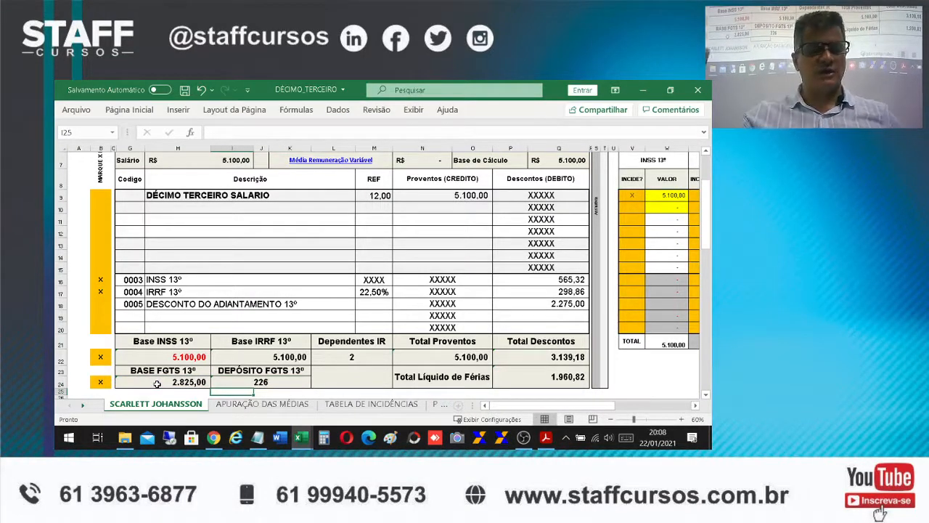
# Format the DEPÓSITO FGTS 13º amount in I24 as R$ accounting currency
pyautogui.click(254, 382)
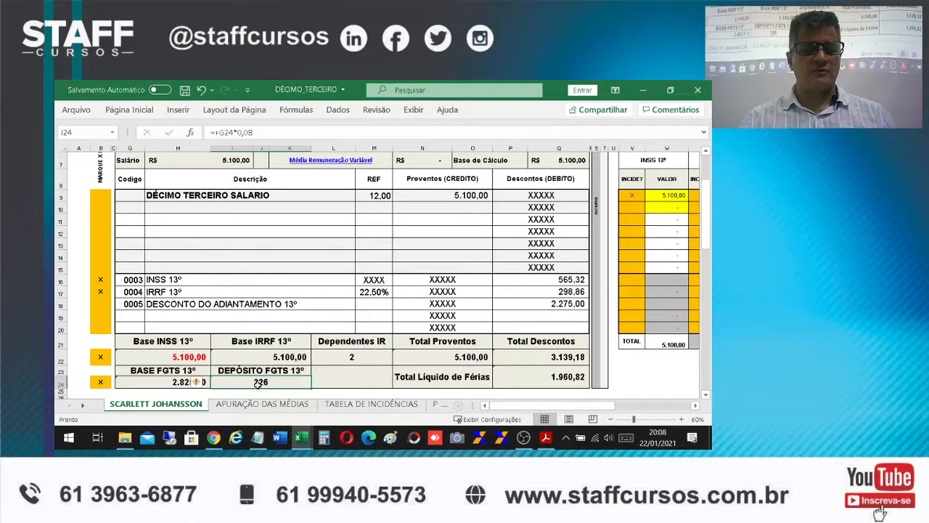
pyautogui.click(109, 109)
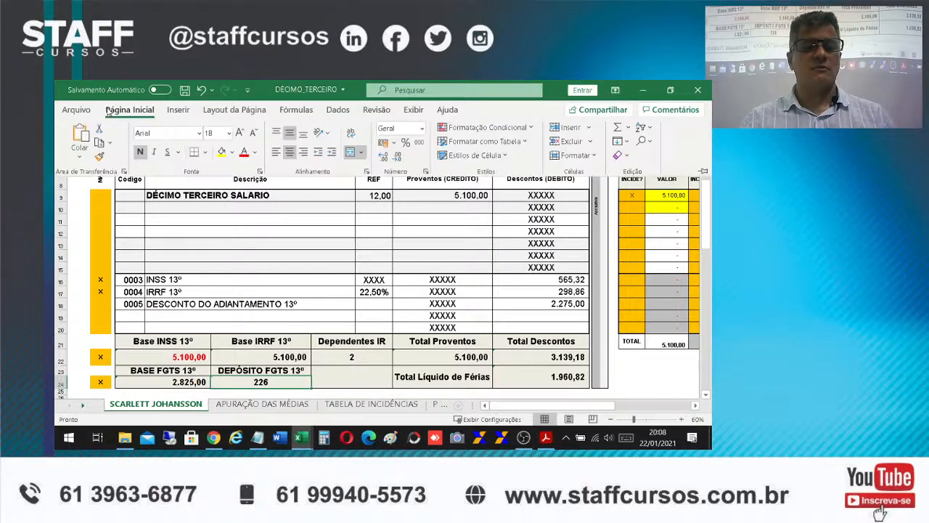
pyautogui.click(383, 142)
pyautogui.click(346, 386)
pyautogui.click(403, 369)
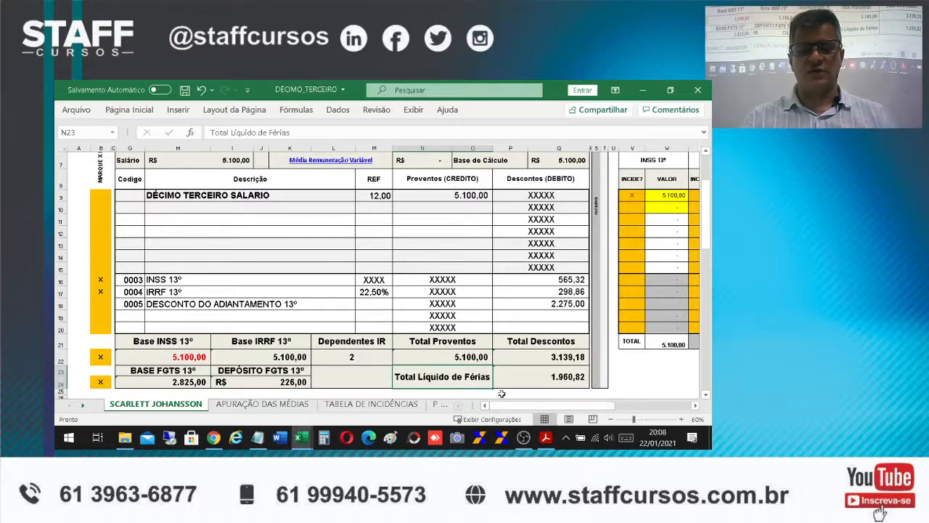
# Review the receipt's FGTS base, INSS table, IRRF and advance deductions, and the formulas for total earnings, total deductions and net pay
pyautogui.scroll(-1, 506, 369)
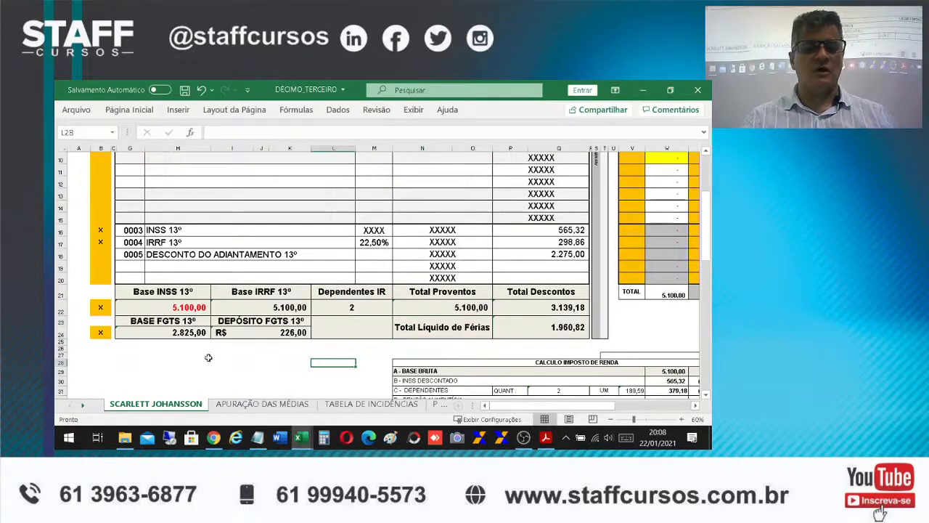
pyautogui.click(144, 330)
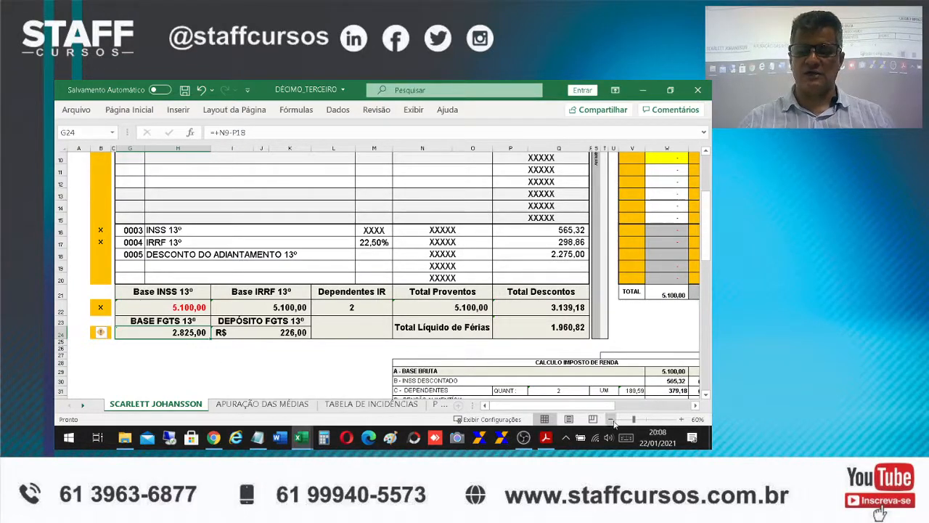
pyautogui.click(709, 297)
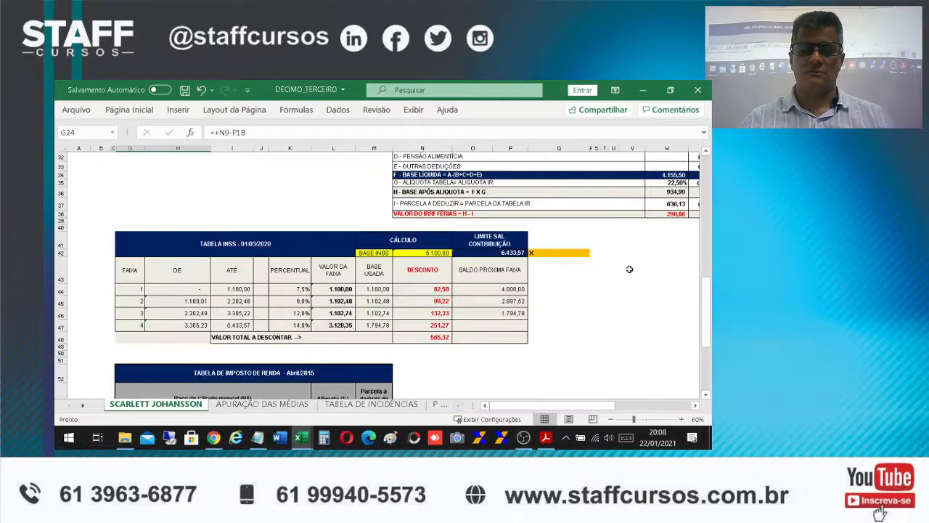
pyautogui.scroll(8, 649, 271)
pyautogui.scroll(1, 612, 260)
pyautogui.scroll(-1, 613, 260)
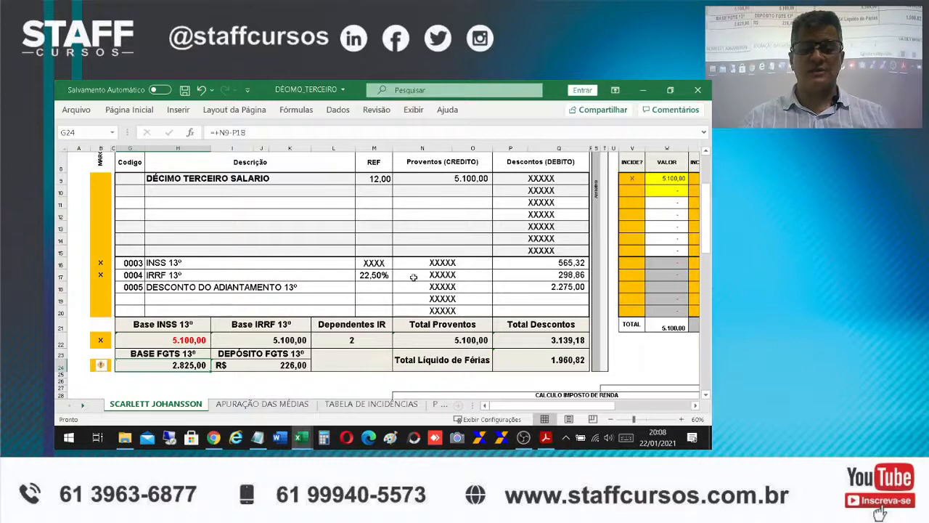
pyautogui.click(531, 275)
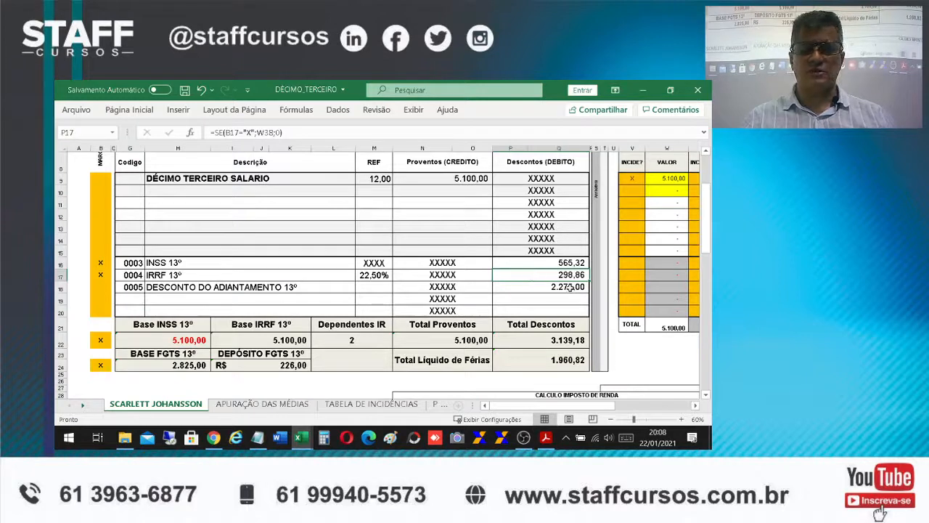
pyautogui.click(555, 289)
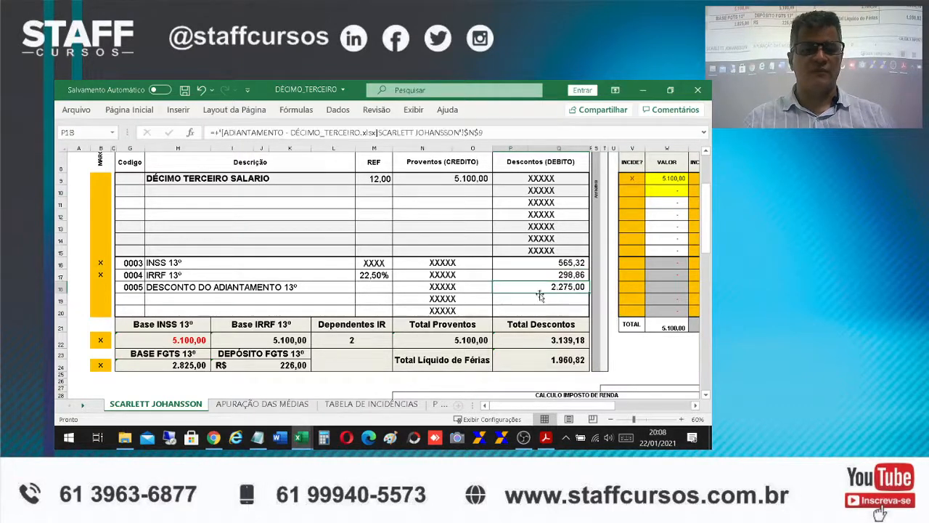
pyautogui.click(169, 290)
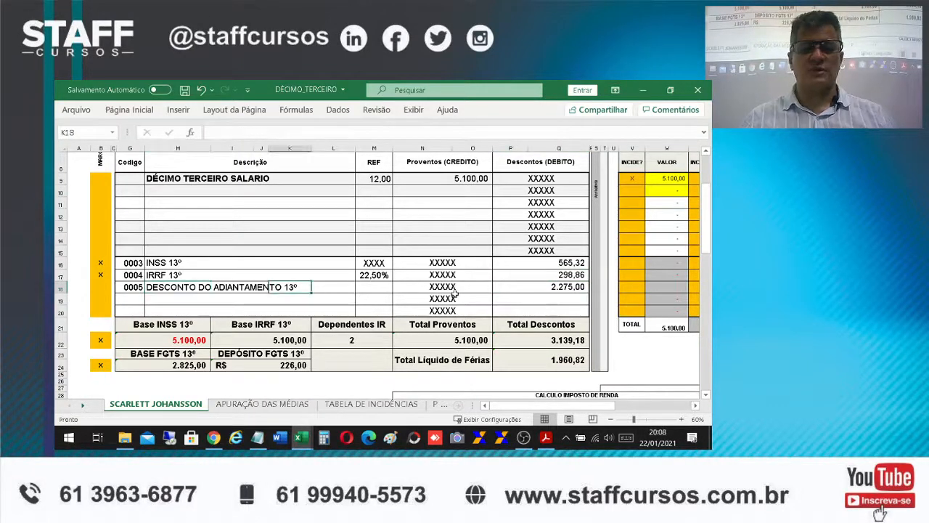
pyautogui.click(535, 291)
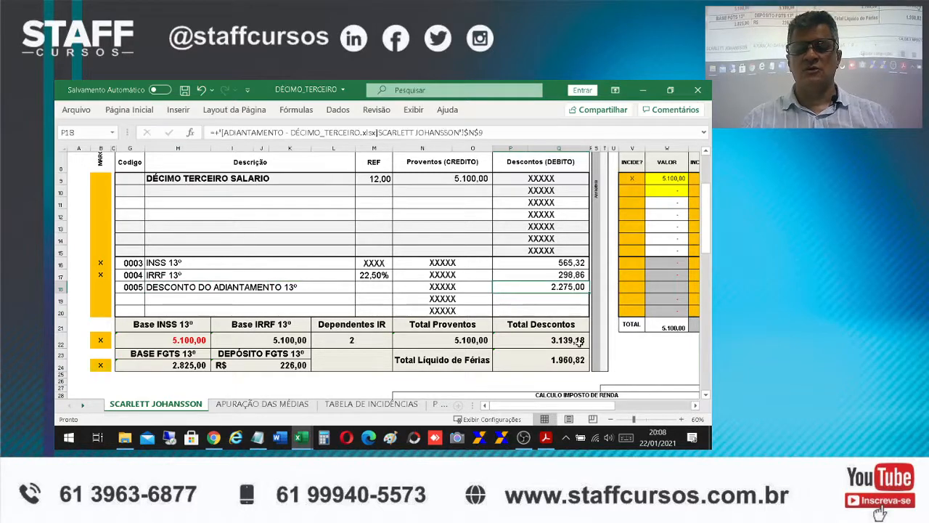
pyautogui.click(451, 343)
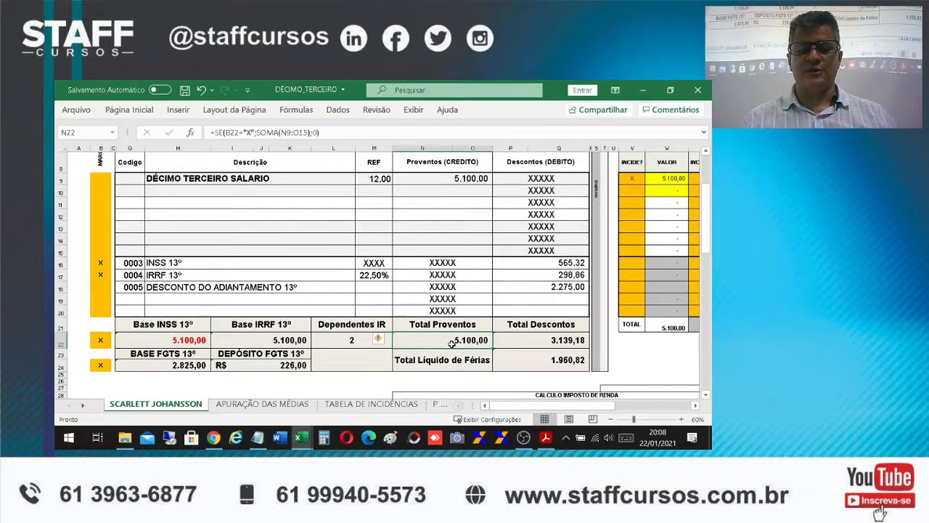
pyautogui.click(532, 344)
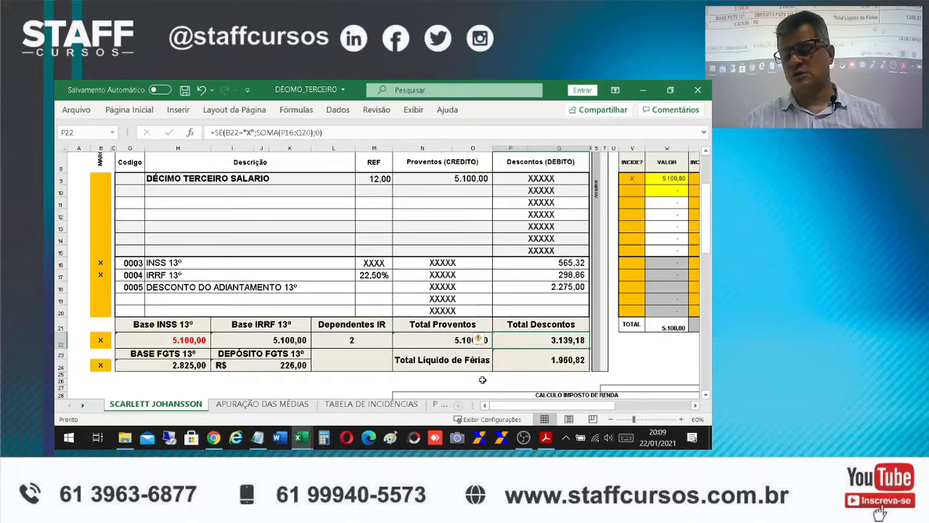
pyautogui.click(515, 367)
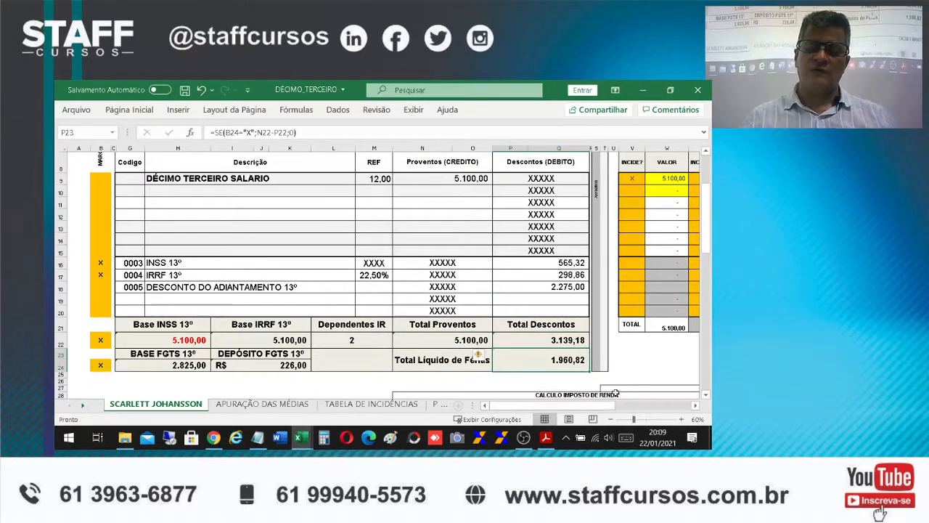
pyautogui.click(452, 363)
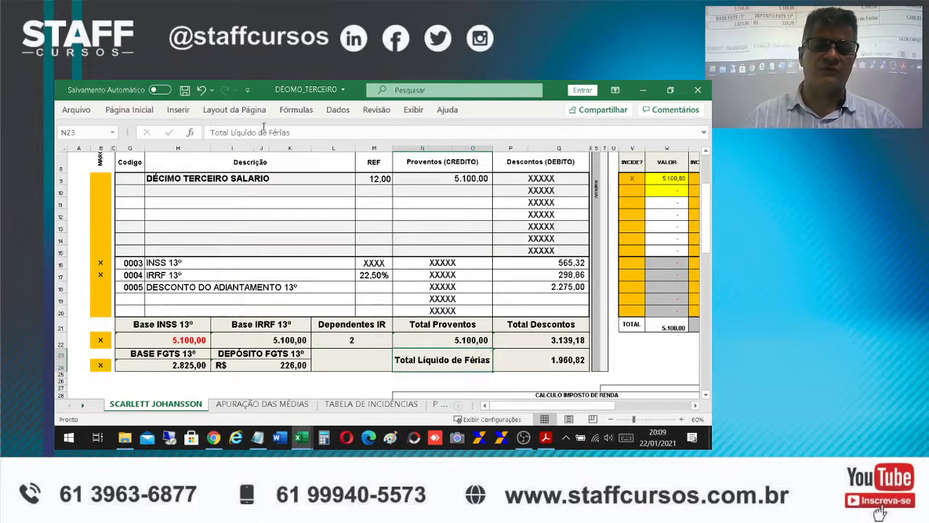
pyautogui.moveTo(268, 133); pyautogui.dragTo(319, 140)
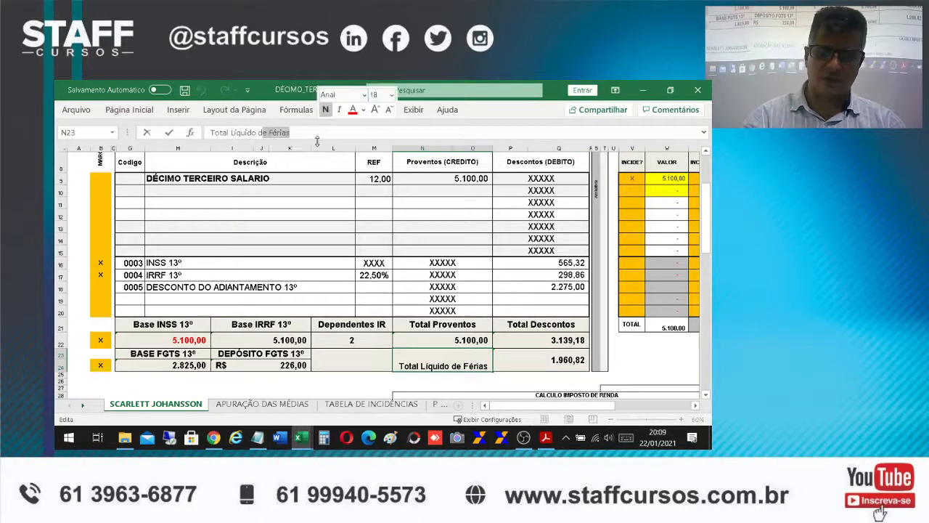
pyautogui.press('Return')
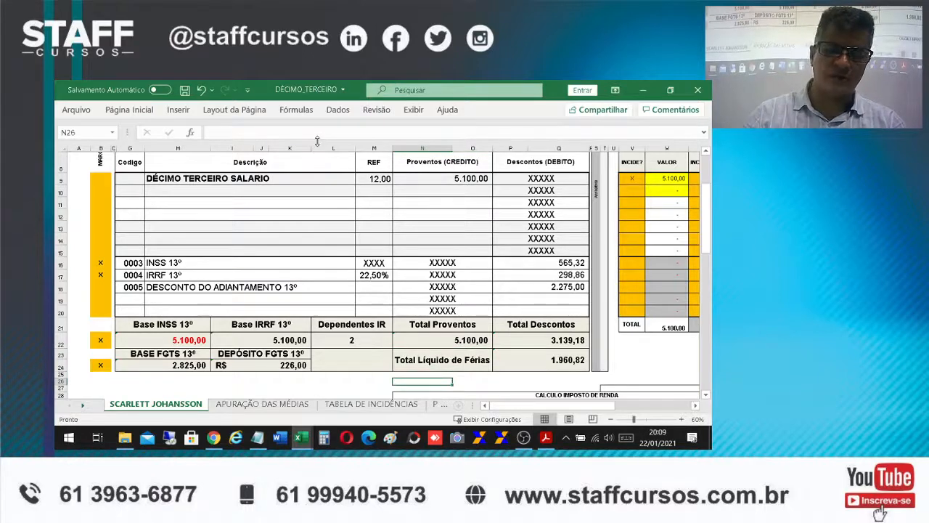
# Shorten the net pay label in N23 to "Total Líquido" and save the DÉCIMO_TERCEIRO workbook
pyautogui.click(403, 363)
pyautogui.moveTo(257, 133); pyautogui.dragTo(346, 136)
pyautogui.press('BackSpace')
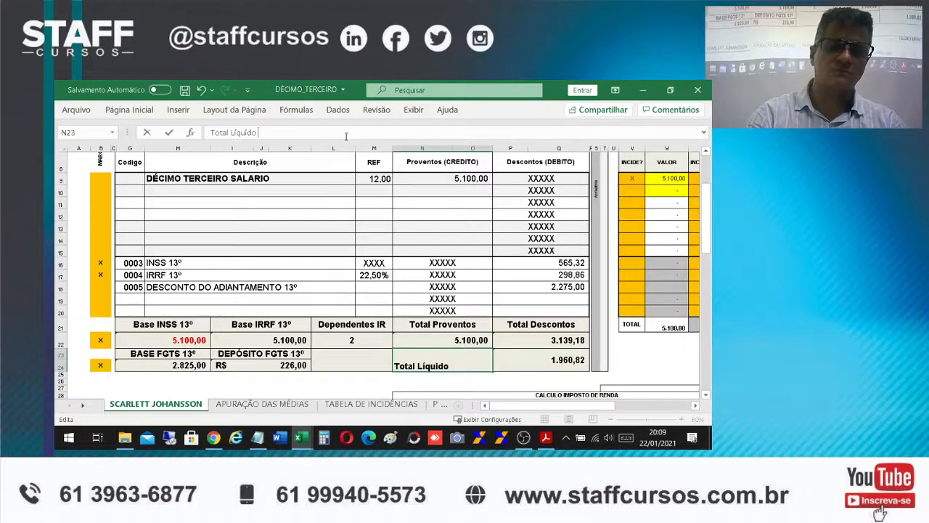
pyautogui.press('Return')
pyautogui.click(186, 90)
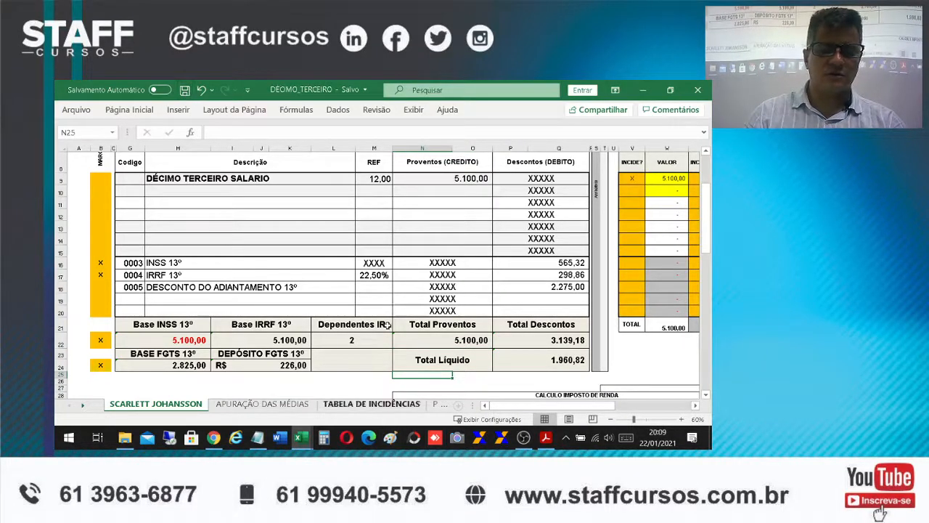
# In the ADIANTAMENTO - DÉCIMO_TERCEIRO workbook, shorten the net pay label in N23 to "Total Líquido"
pyautogui.click(302, 438)
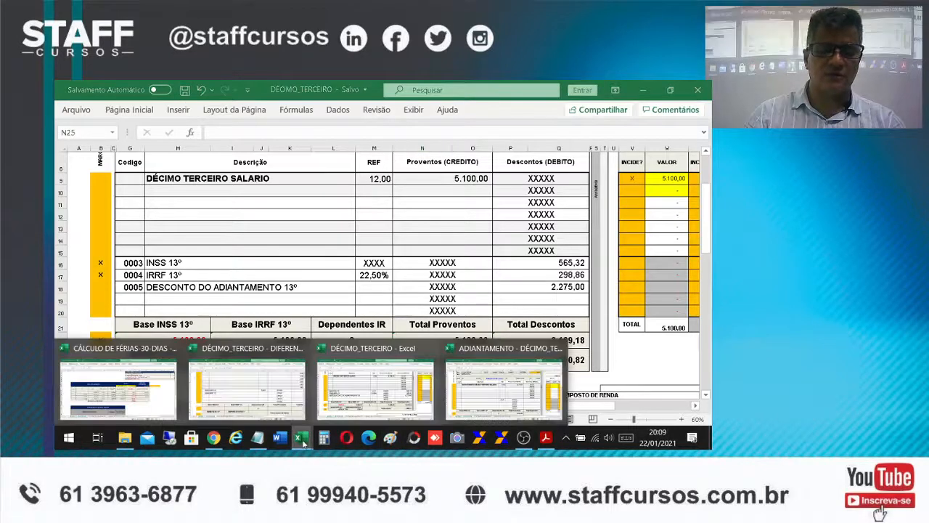
pyautogui.click(507, 370)
pyautogui.scroll(-2, 531, 367)
pyautogui.click(452, 298)
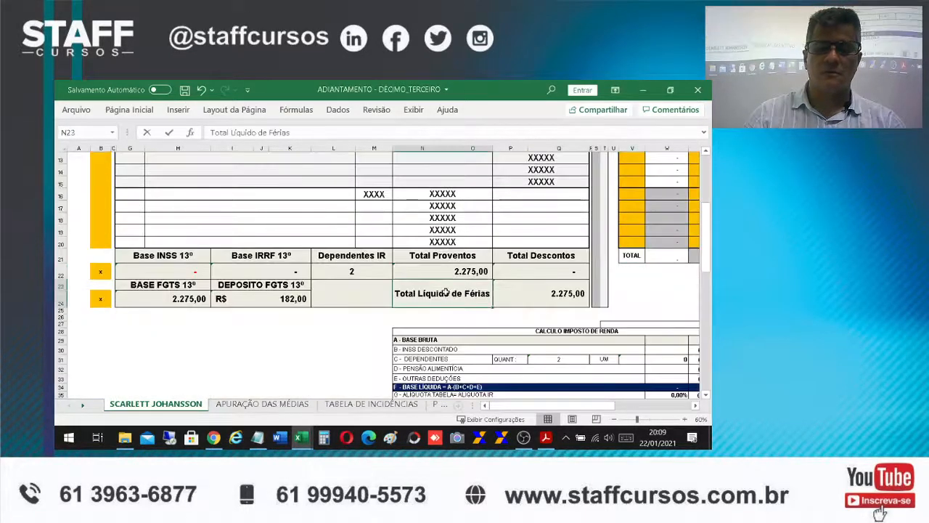
pyautogui.moveTo(256, 132); pyautogui.dragTo(312, 132)
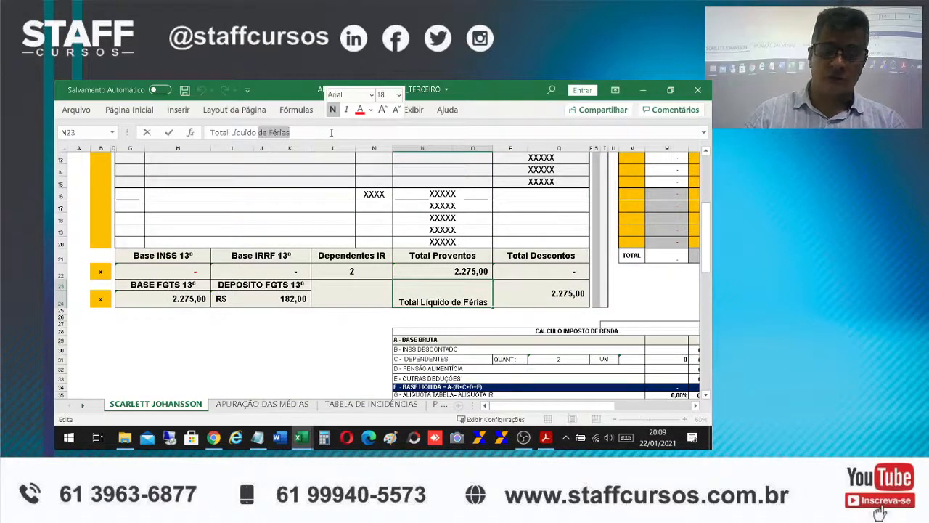
pyautogui.press('BackSpace')
pyautogui.press('Return')
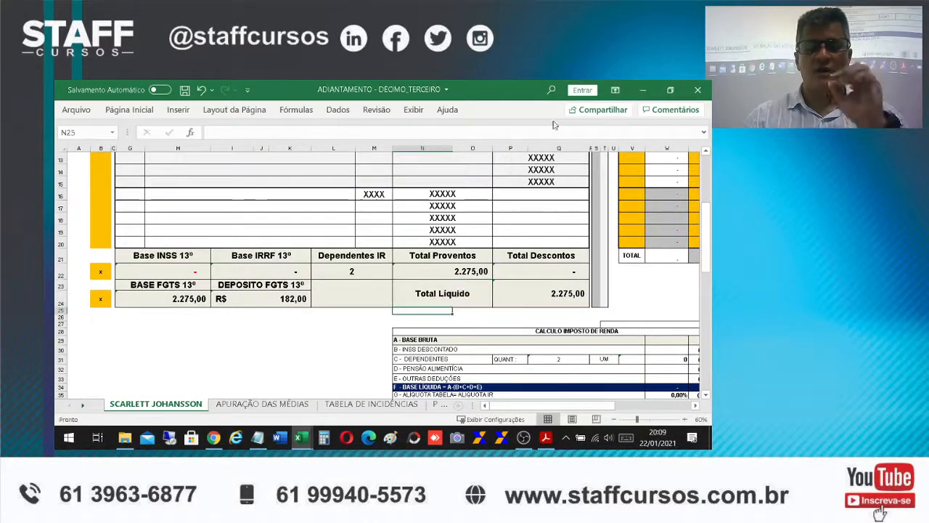
pyautogui.click(432, 289)
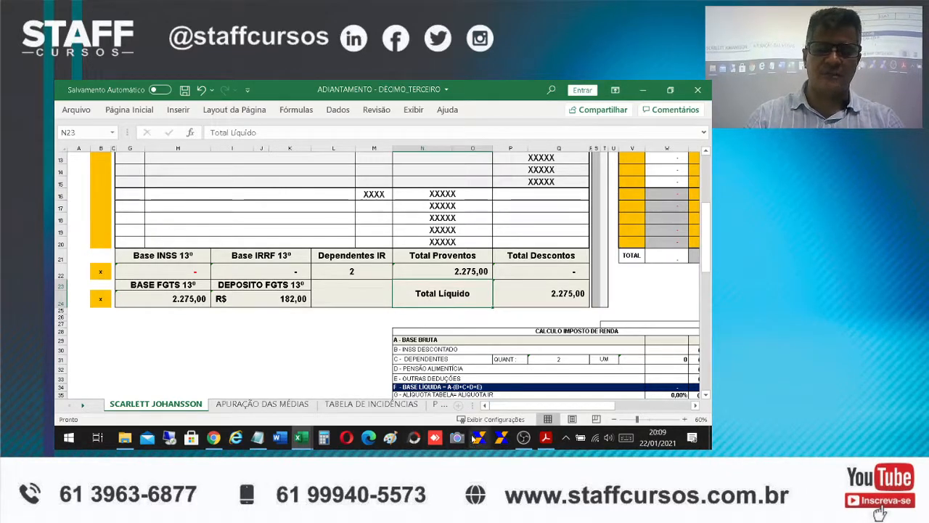
# Return to the DÉCIMO_TERCEIRO workbook and review how the FGTS base derives from the thirteenth salary and the advance deduction
pyautogui.moveTo(302, 439)
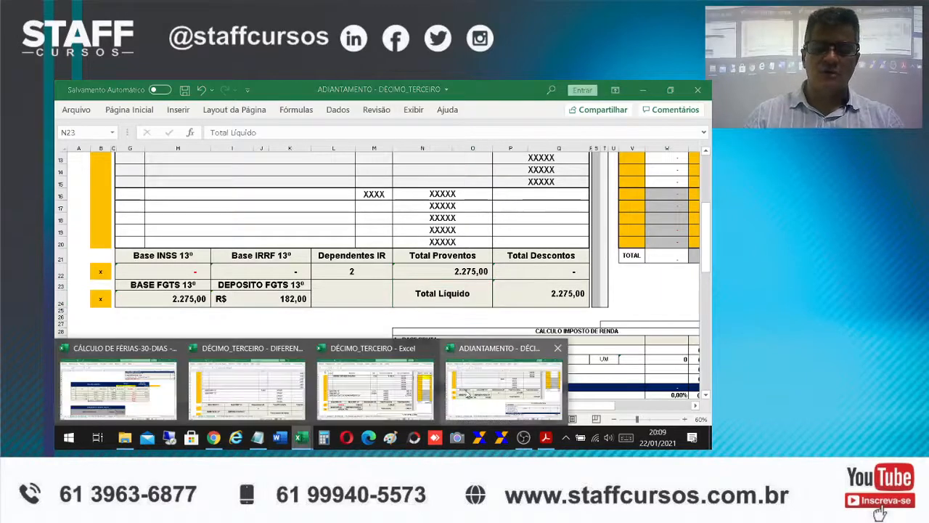
pyautogui.click(374, 392)
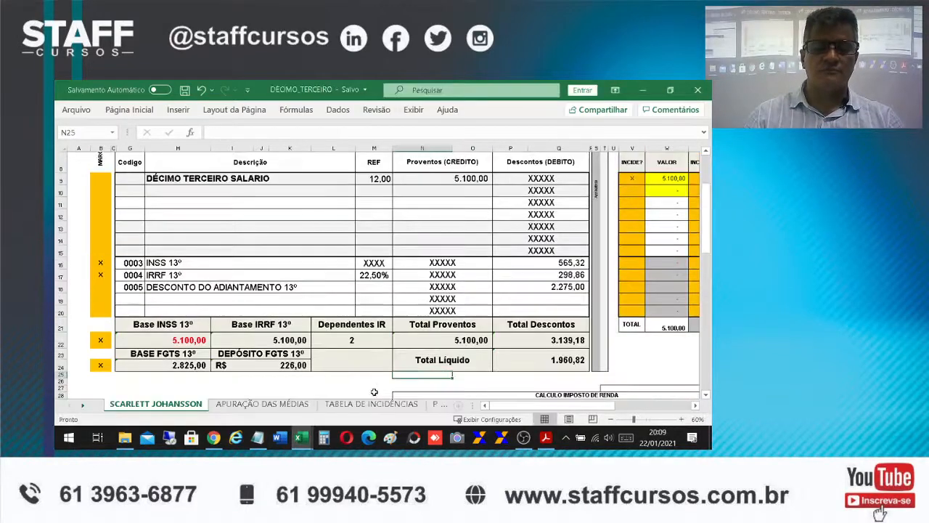
pyautogui.click(190, 368)
pyautogui.click(455, 179)
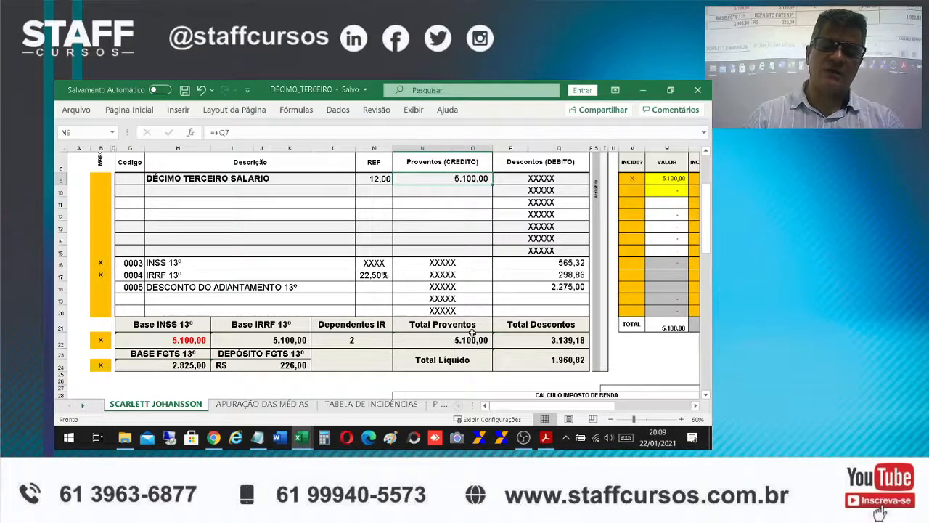
pyautogui.click(569, 286)
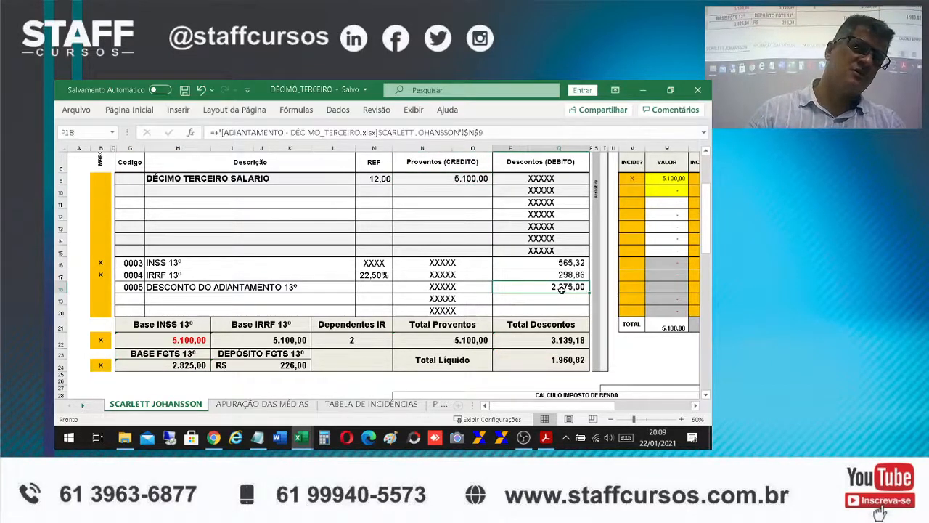
pyautogui.click(465, 178)
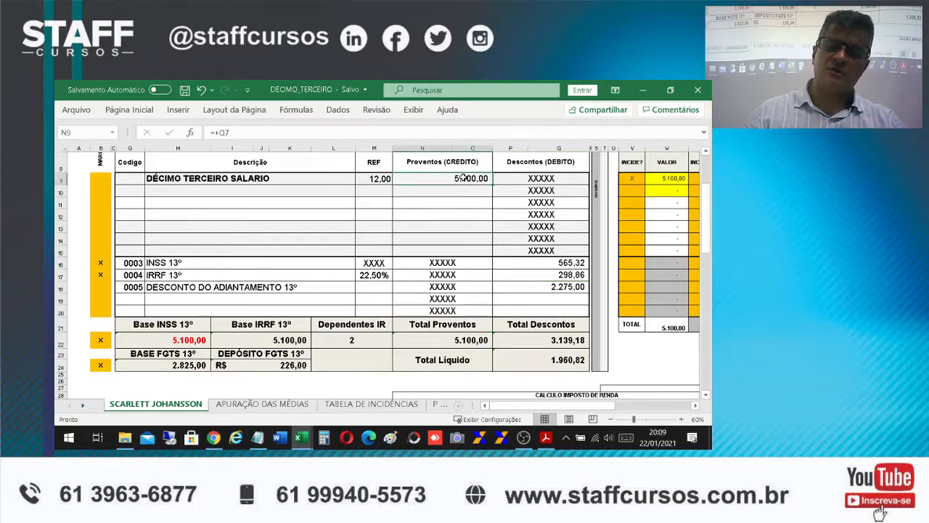
pyautogui.click(538, 289)
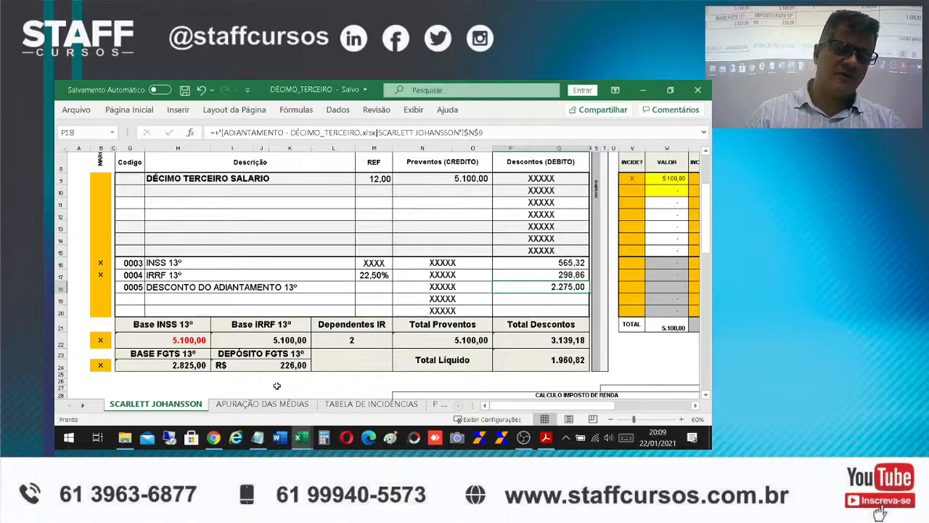
pyautogui.click(181, 366)
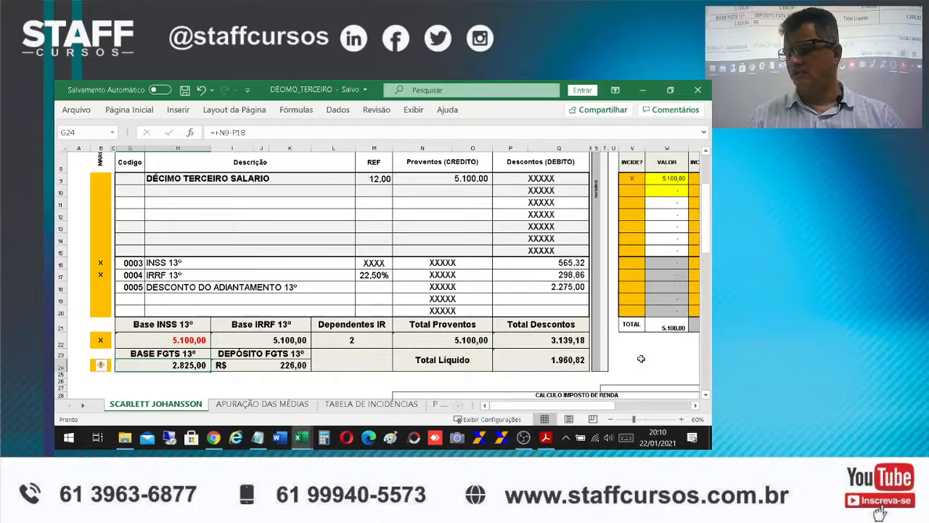
pyautogui.scroll(1, 600, 316)
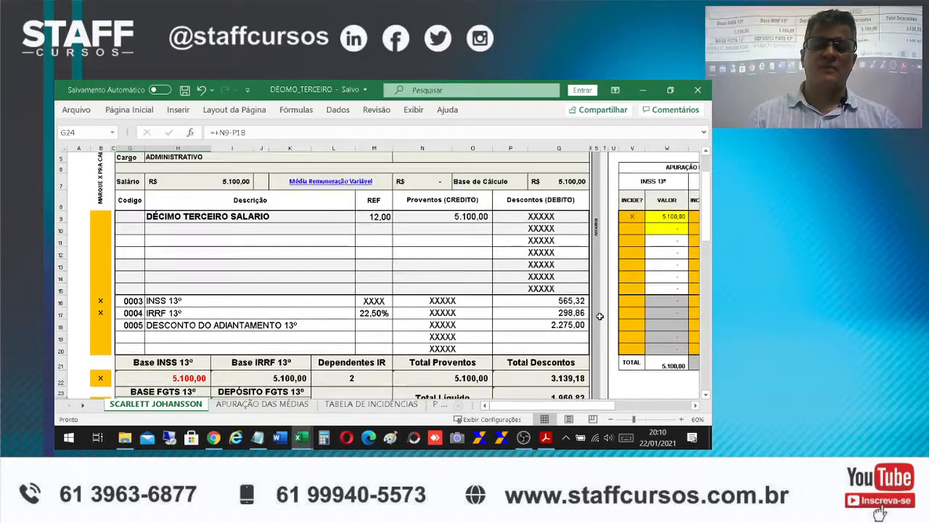
pyautogui.scroll(1, 552, 196)
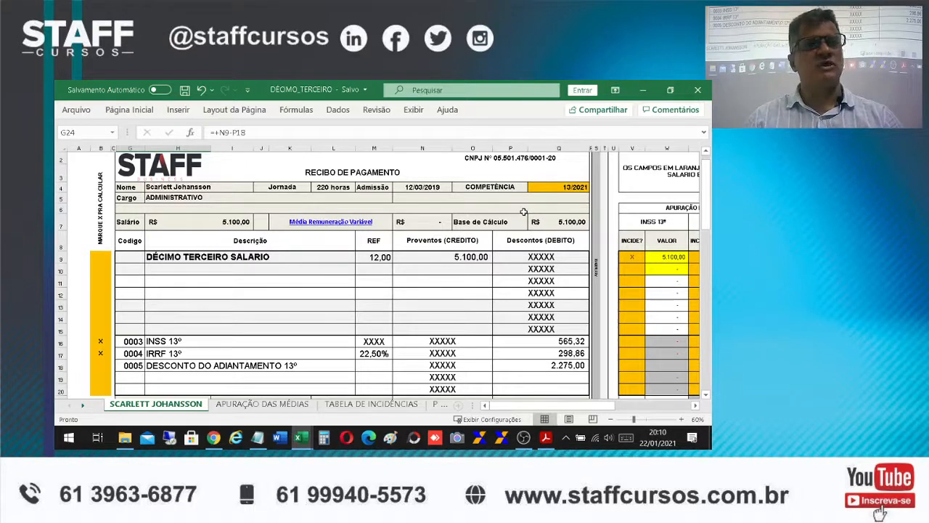
pyautogui.scroll(-1, 523, 218)
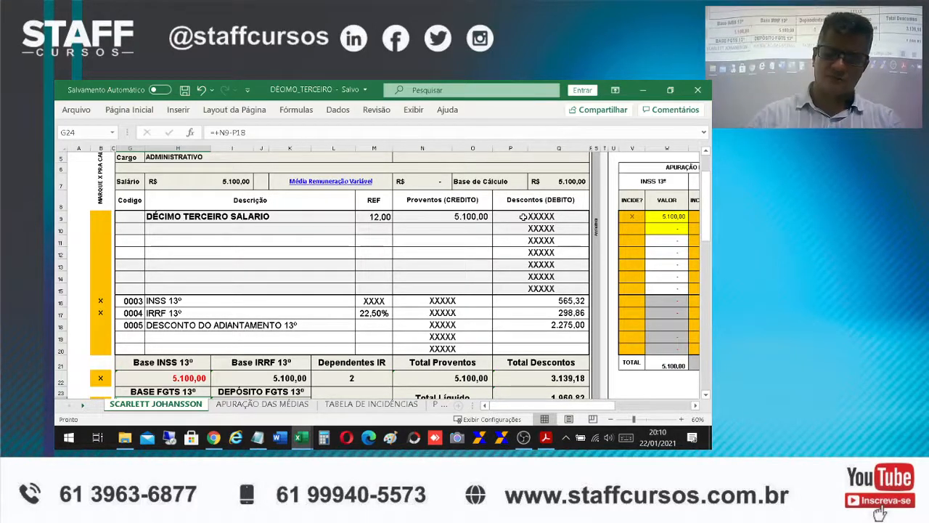
pyautogui.scroll(-1, 561, 189)
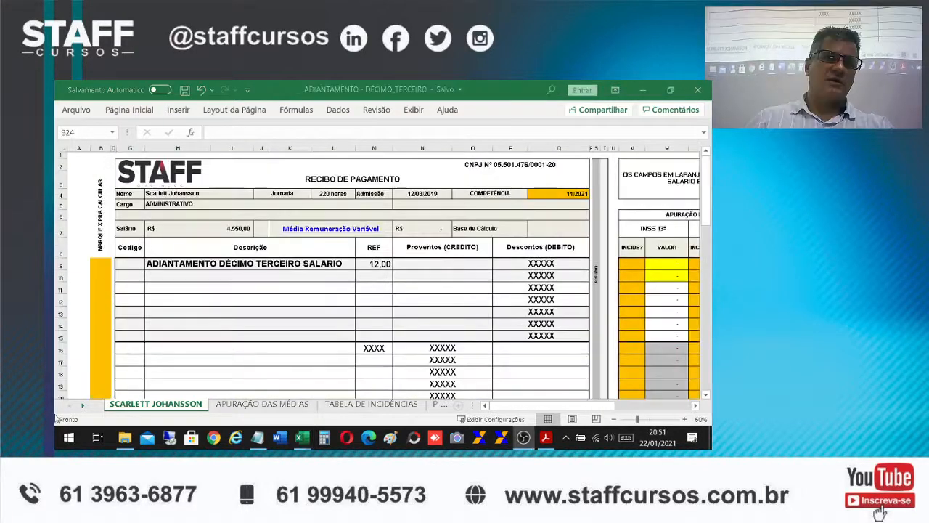
# Examine the advance receipt's description and competência, and the January to October hours and values on the APURAÇÃO DAS MÉDIAS sheet
pyautogui.click(255, 333)
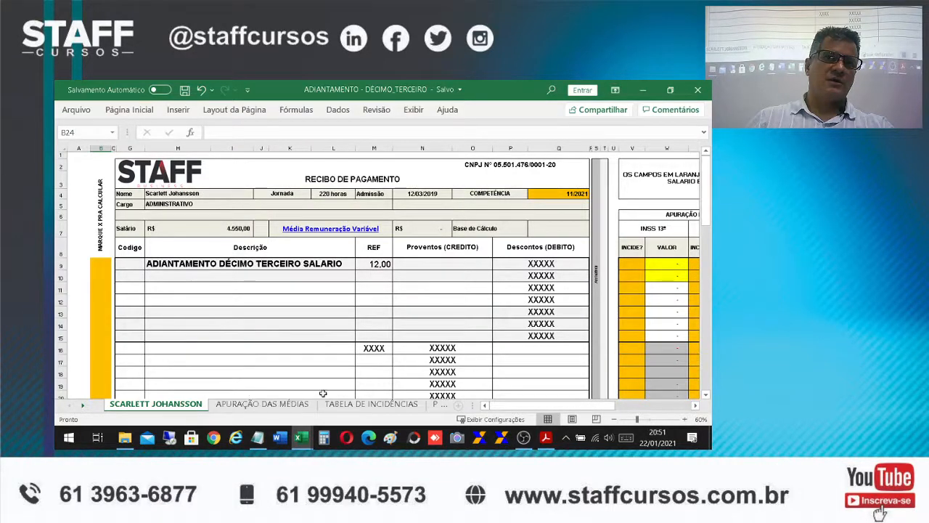
pyautogui.click(260, 264)
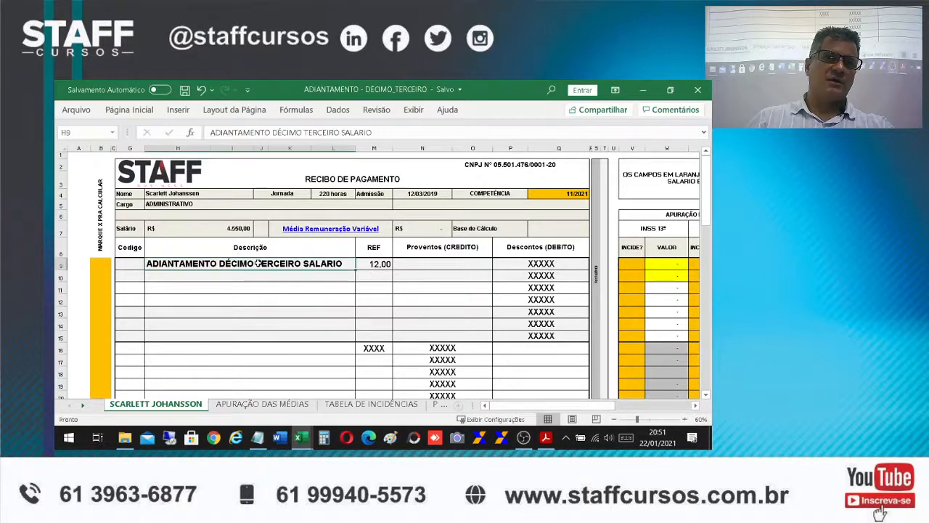
pyautogui.click(554, 195)
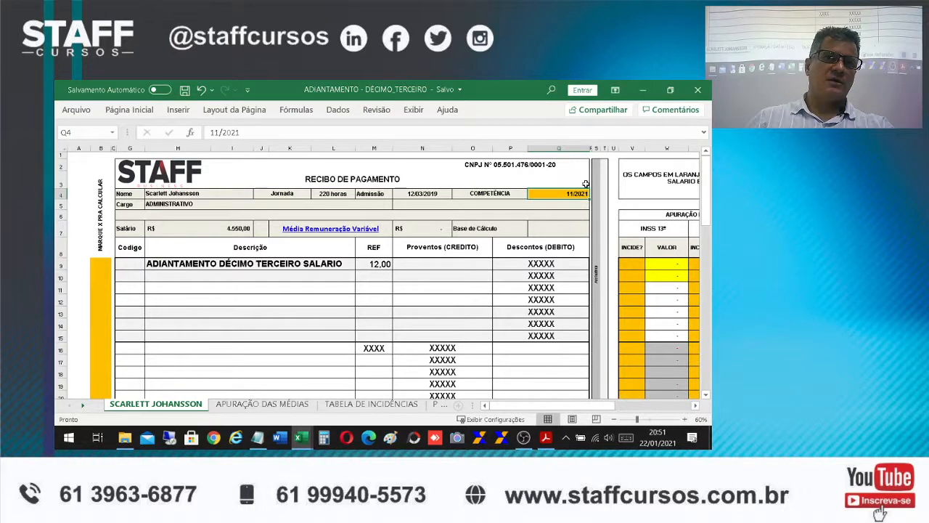
pyautogui.click(276, 404)
pyautogui.scroll(3, 451, 344)
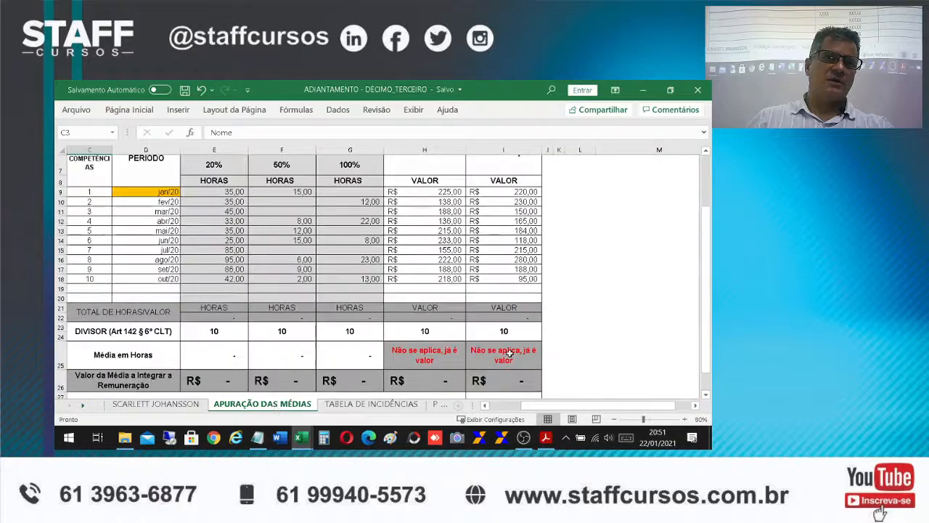
pyautogui.moveTo(565, 408)
pyautogui.mouseDown()
pyautogui.moveTo(546, 411)
pyautogui.moveTo(561, 411)
pyautogui.mouseUp()
pyautogui.scroll(1, 490, 322)
pyautogui.click(387, 243)
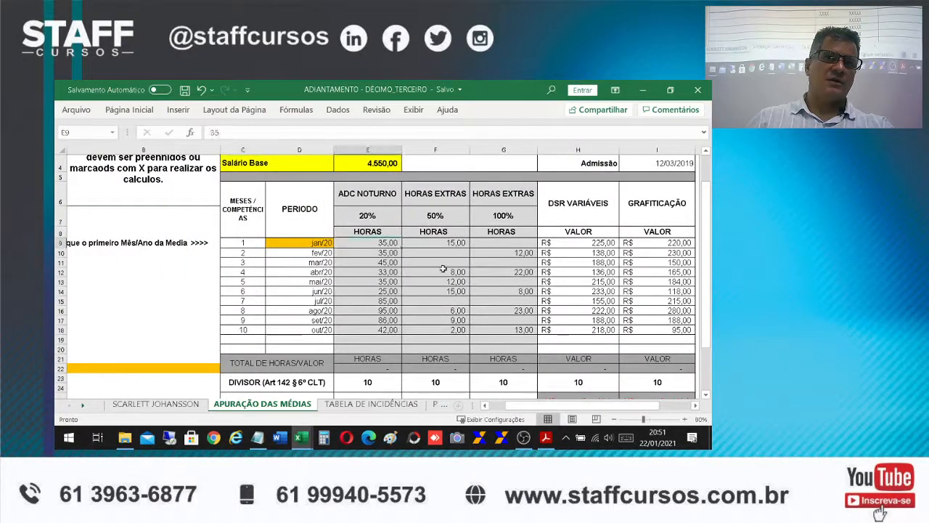
pyautogui.press('Right')
pyautogui.press('Right')
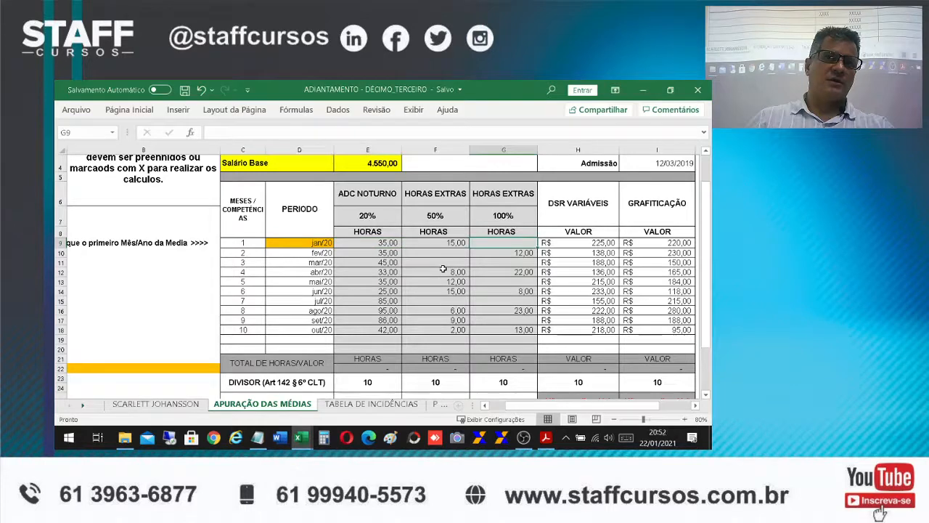
pyautogui.moveTo(574, 408); pyautogui.dragTo(589, 412)
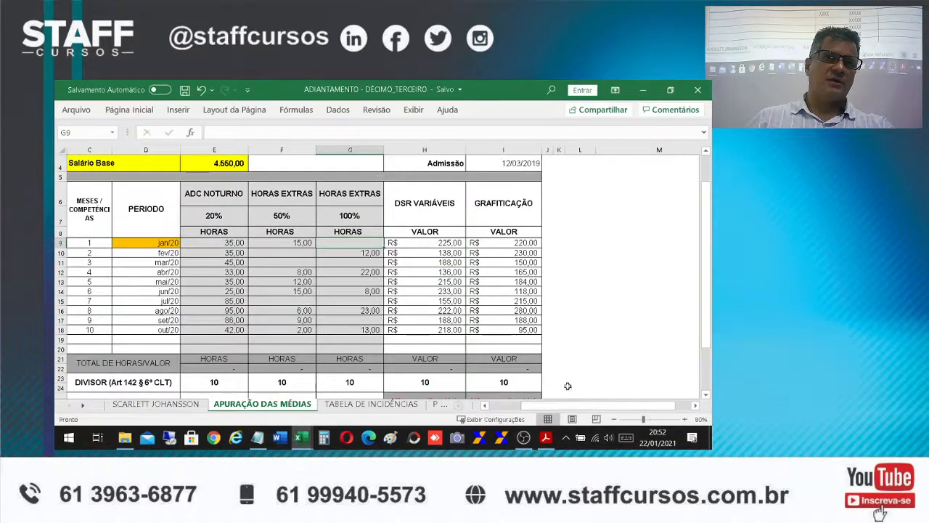
pyautogui.click(77, 244)
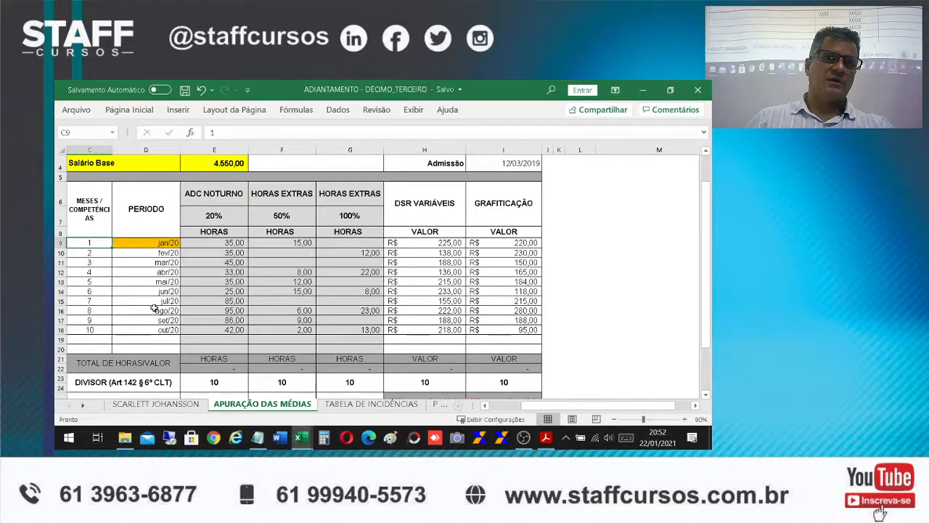
pyautogui.press('Down')
pyautogui.press('Down')
pyautogui.press('Down')
pyautogui.press('Down')
pyautogui.press('Down')
pyautogui.press('Down')
pyautogui.press('Down')
pyautogui.press('Down')
pyautogui.press('Down')
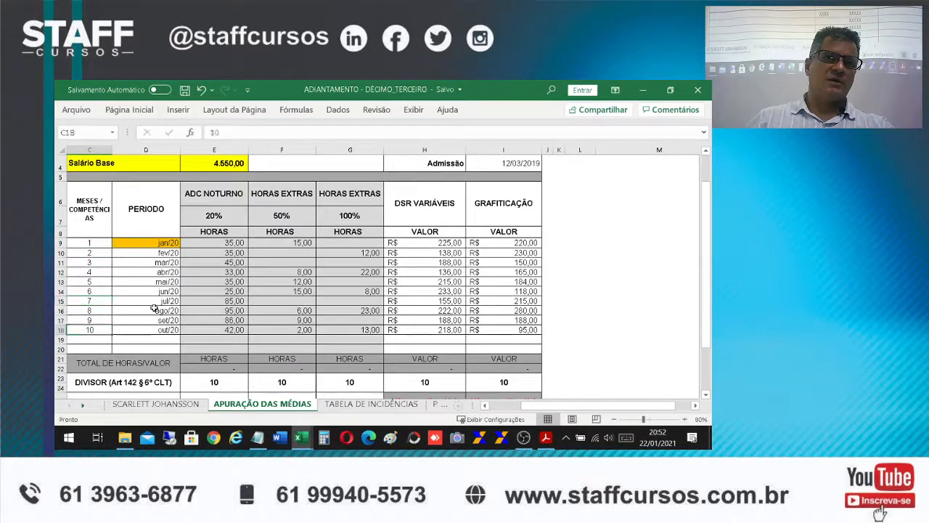
pyautogui.press('Right')
pyautogui.press('Right')
pyautogui.press('Right')
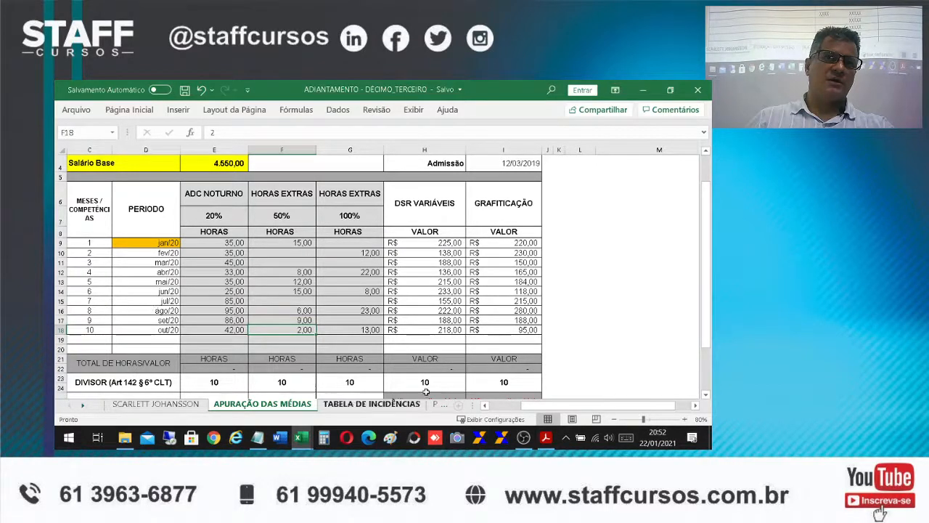
# Mark cell B22 with x on the APURAÇÃO DAS MÉDIAS sheet to activate the total hours and values row
pyautogui.moveTo(559, 409); pyautogui.dragTo(535, 408)
pyautogui.click(214, 367)
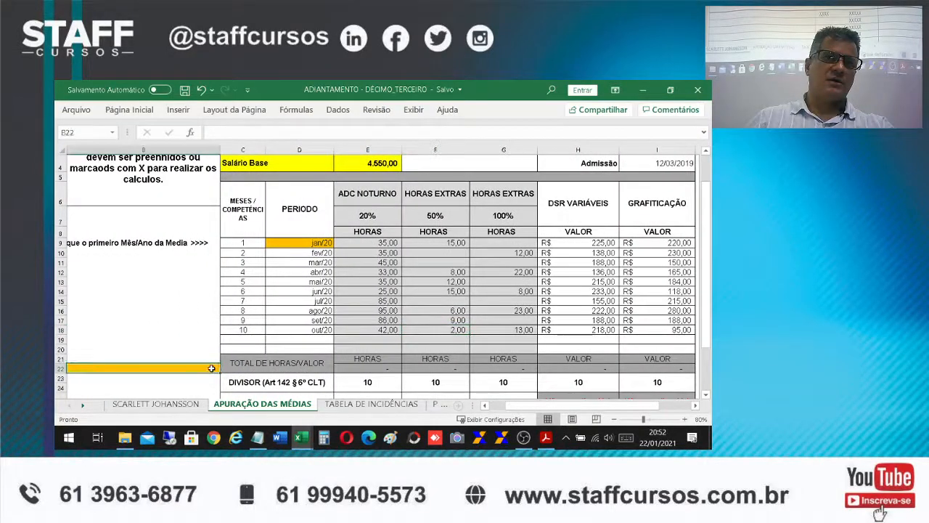
pyautogui.write('x')
pyautogui.press('Return')
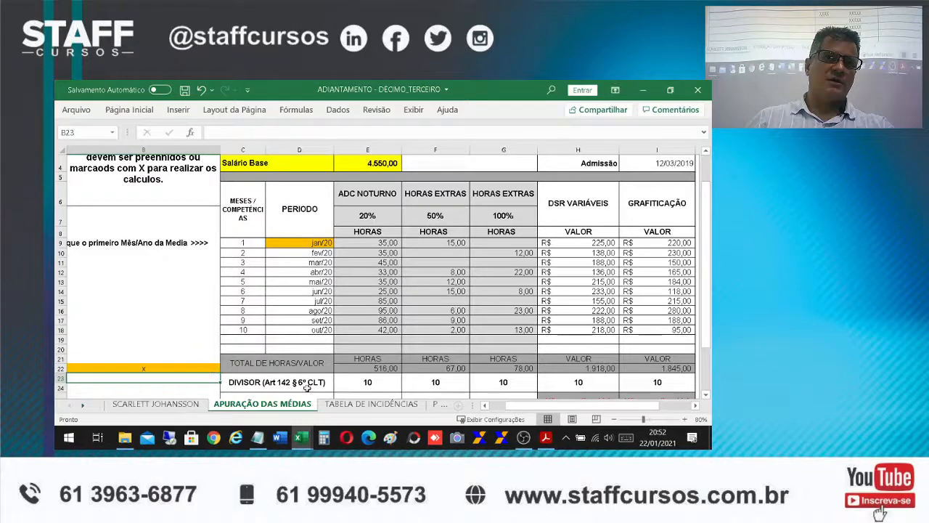
# Inspect the total hours and value formulas in E22 to I22 on the APURAÇÃO DAS MÉDIAS sheet
pyautogui.click(350, 369)
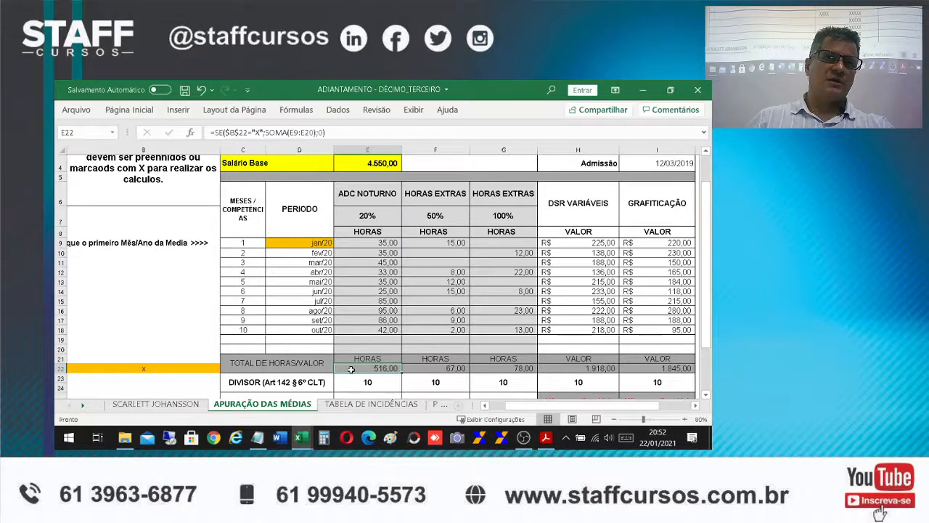
pyautogui.click(418, 368)
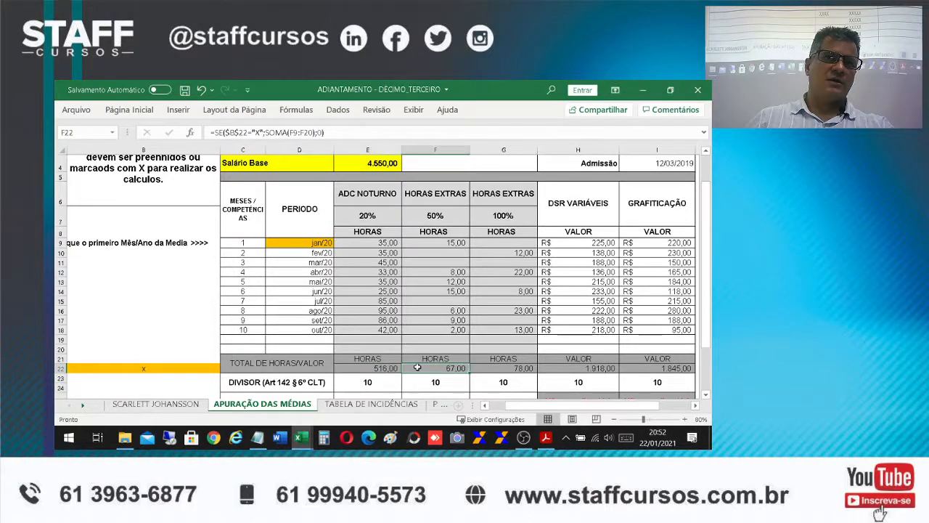
pyautogui.click(494, 369)
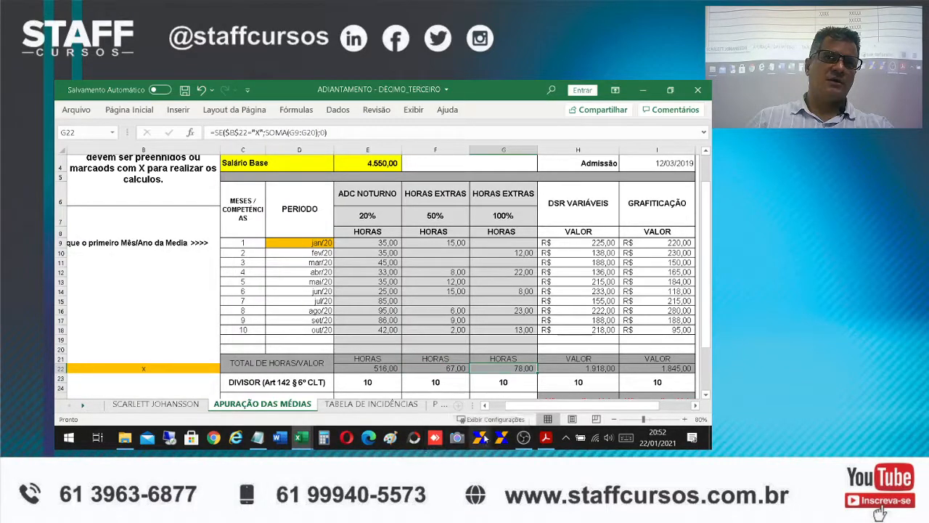
pyautogui.click(590, 368)
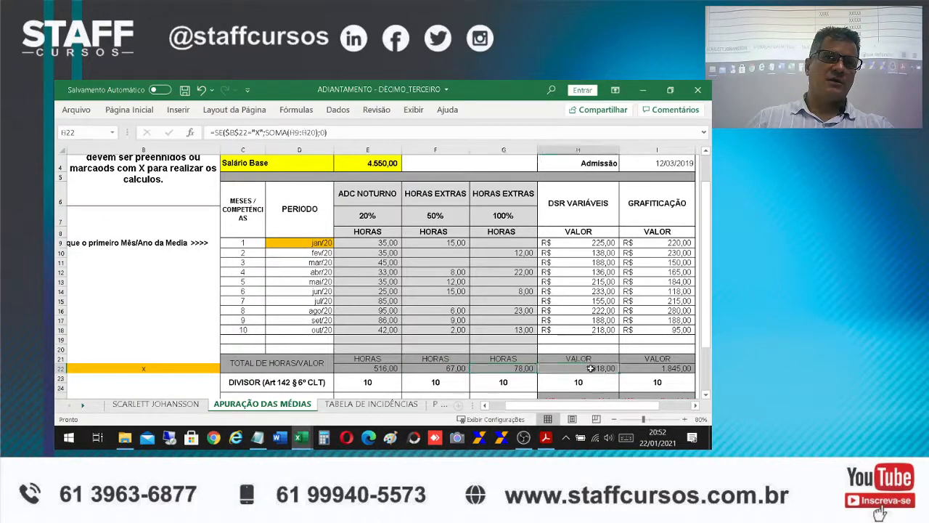
pyautogui.moveTo(600, 405); pyautogui.dragTo(614, 405)
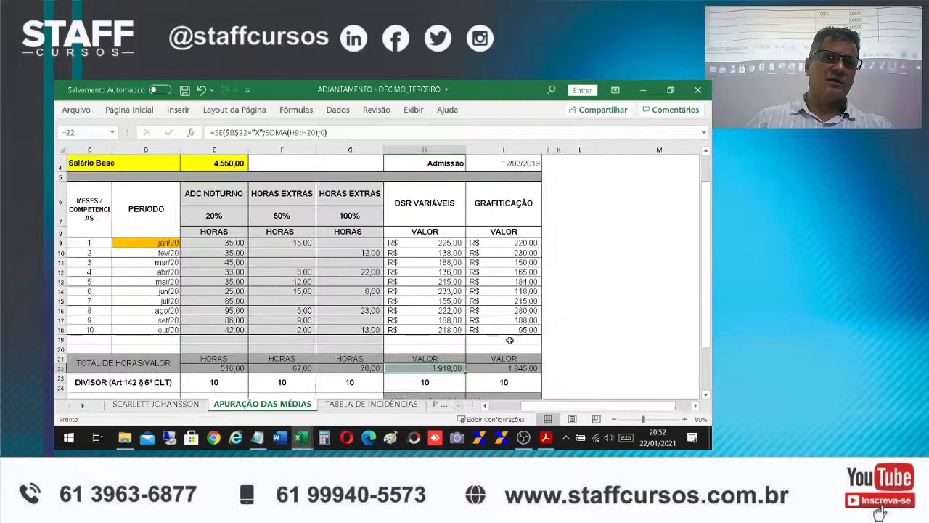
pyautogui.click(518, 368)
pyautogui.moveTo(566, 405); pyautogui.dragTo(546, 407)
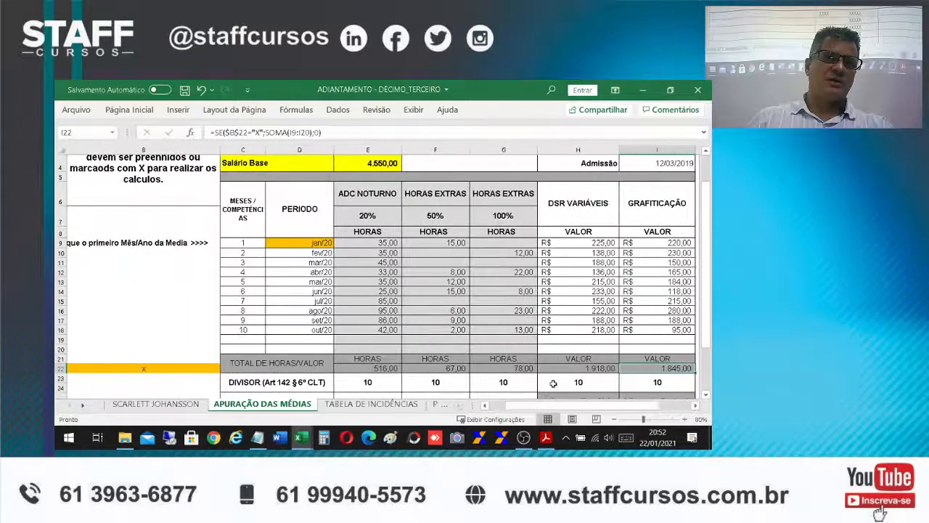
# Examine the divisor row and the Média em Horas formulas for night premium and overtime in E25 to G25
pyautogui.scroll(-1, 554, 359)
pyautogui.scroll(-1, 554, 359)
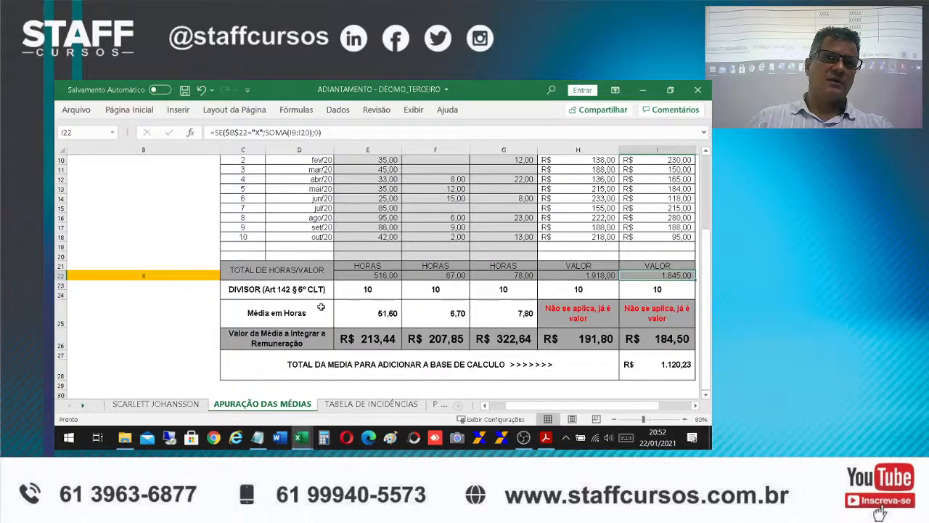
pyautogui.click(363, 287)
pyautogui.click(374, 321)
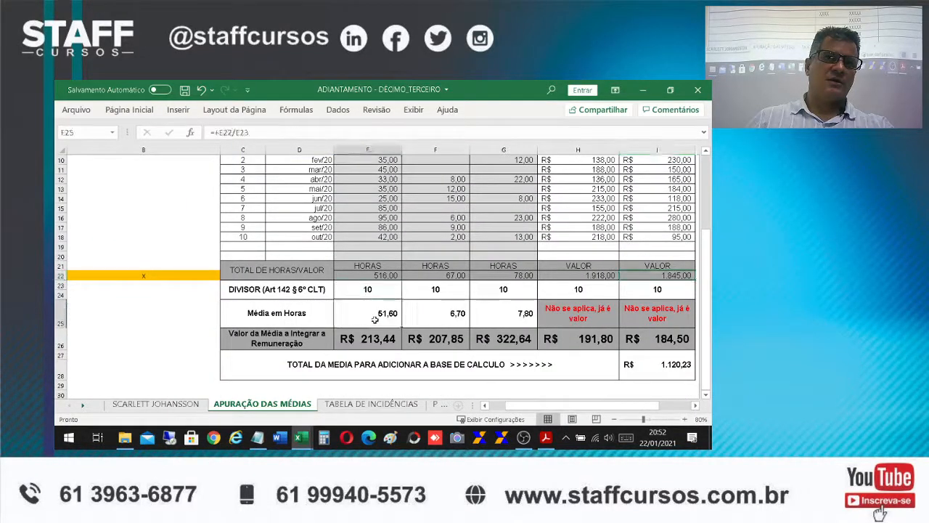
pyautogui.moveTo(366, 313); pyautogui.dragTo(491, 317)
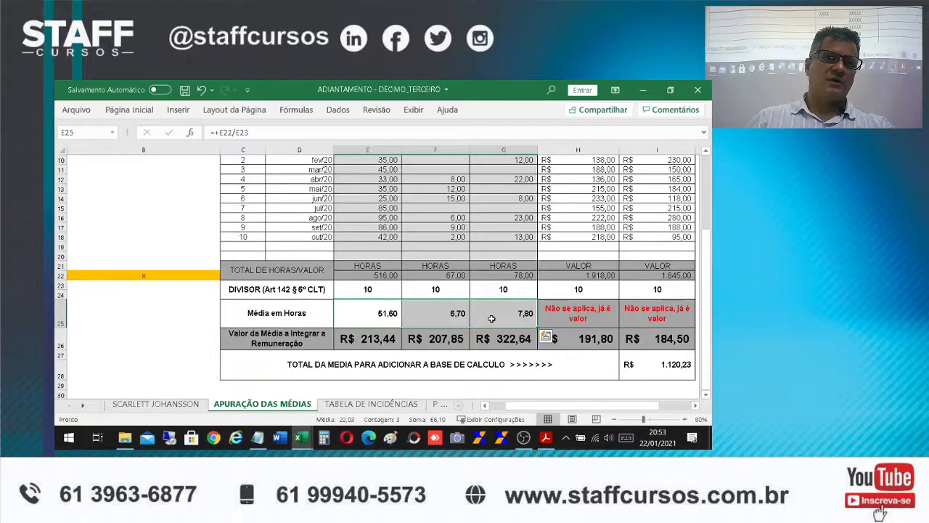
# Inspect the average value formulas in E26 to G26 and the Salário Base in E4 that they use
pyautogui.click(381, 338)
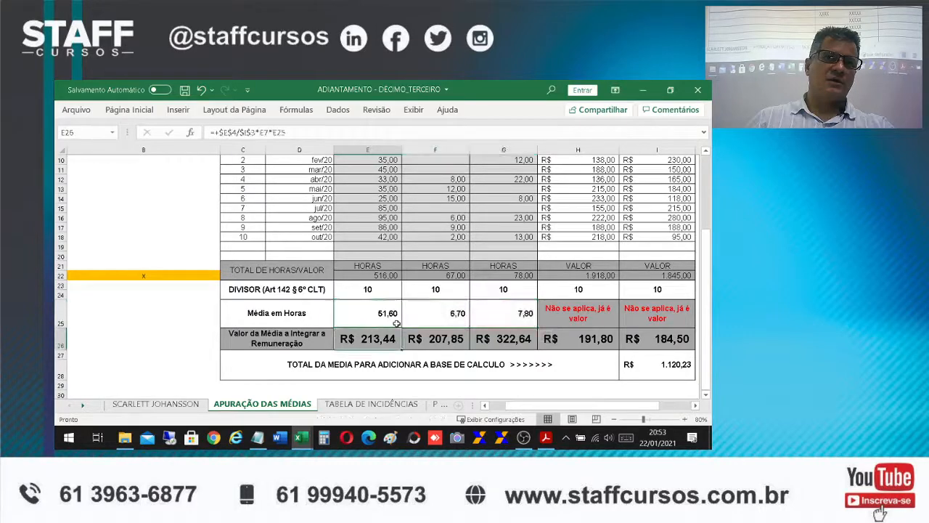
pyautogui.click(445, 339)
pyautogui.click(495, 346)
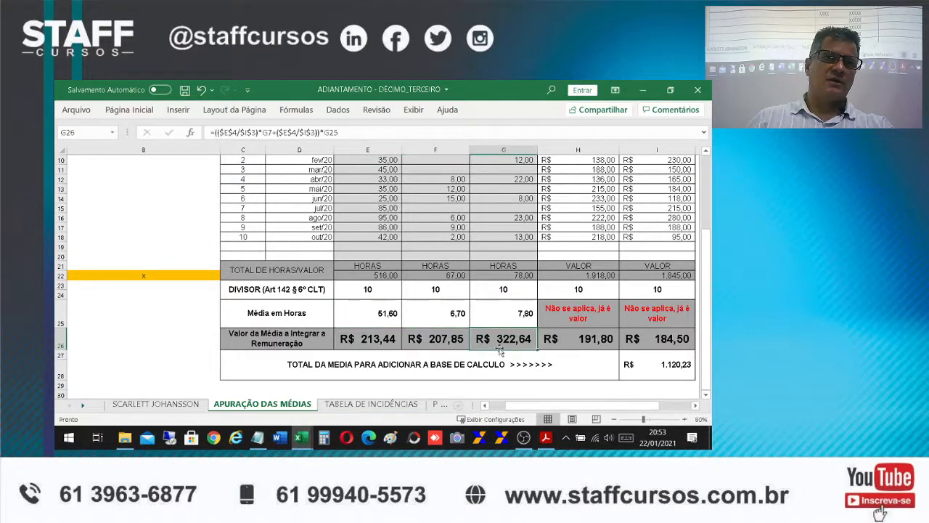
pyautogui.scroll(3, 537, 344)
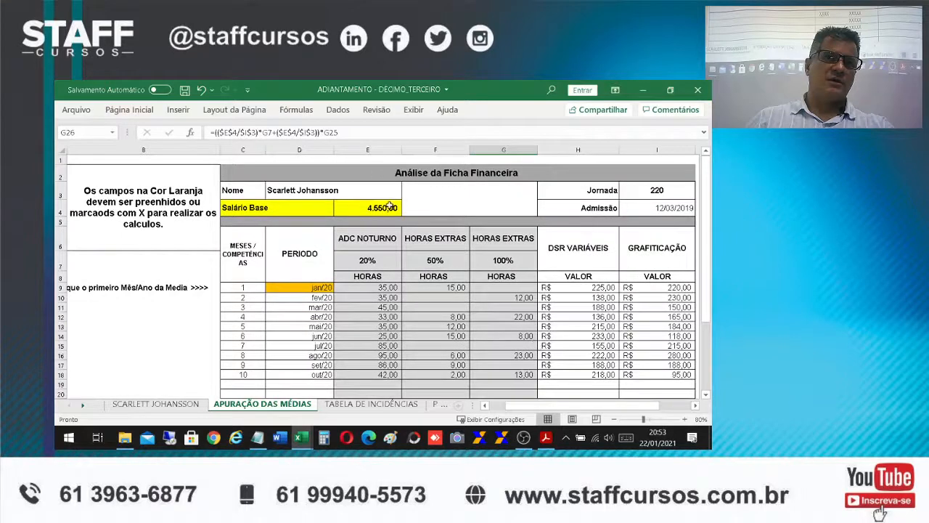
pyautogui.click(389, 207)
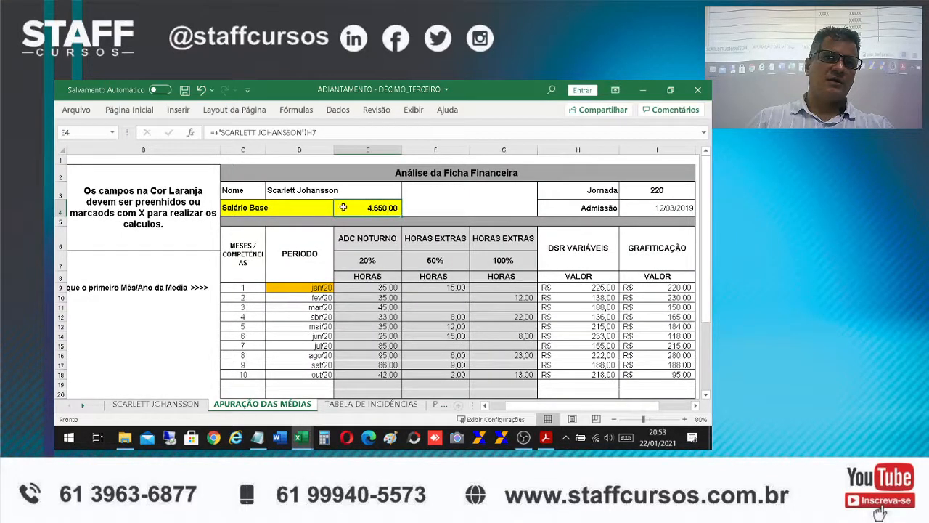
pyautogui.scroll(-4, 385, 257)
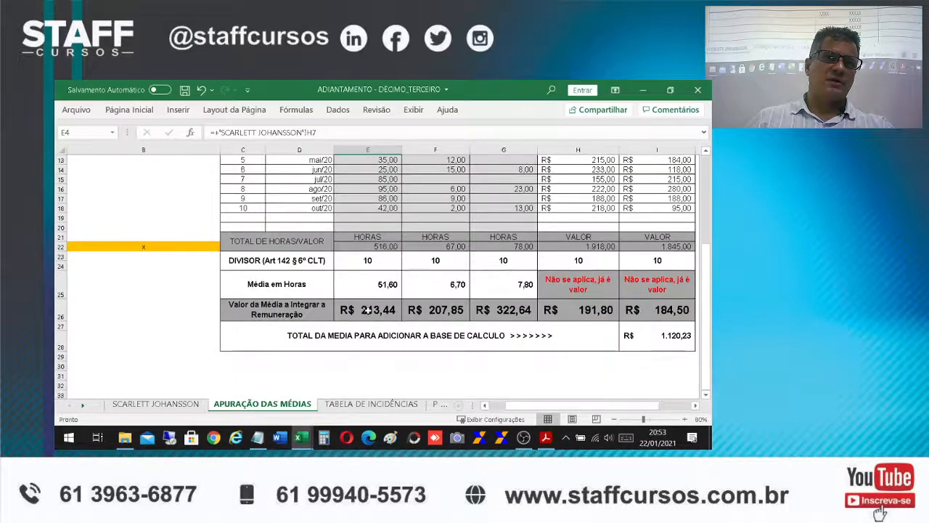
pyautogui.click(368, 309)
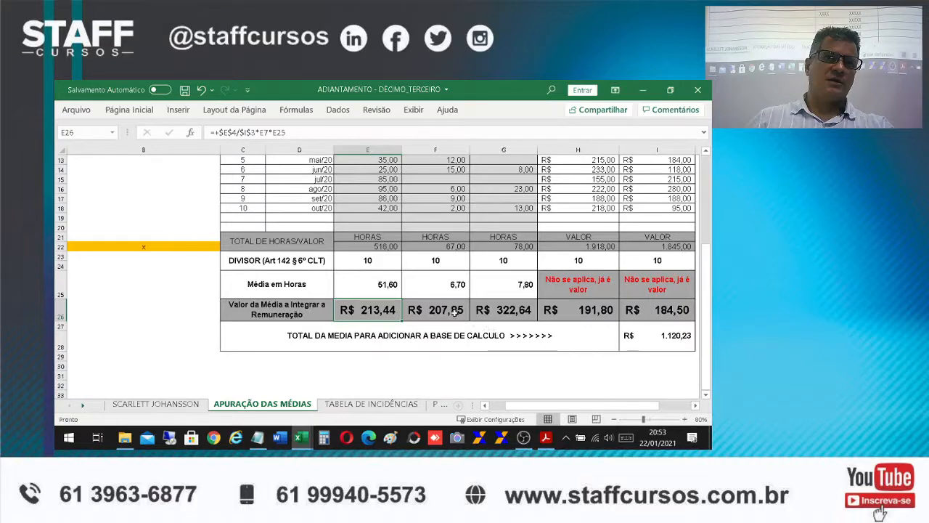
# Compare the 50% and 100% overtime columns with their average values in row 26
pyautogui.scroll(3, 450, 322)
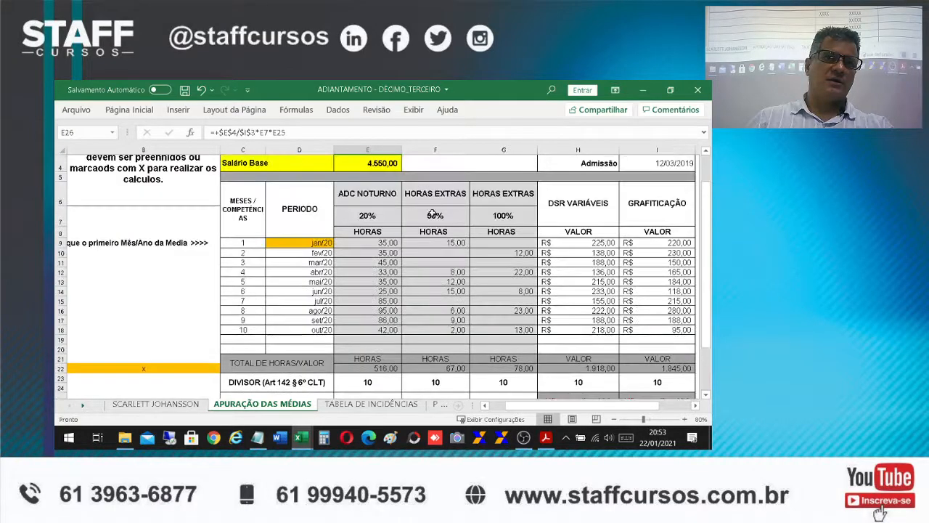
pyautogui.scroll(-2, 458, 331)
pyautogui.scroll(-1, 457, 331)
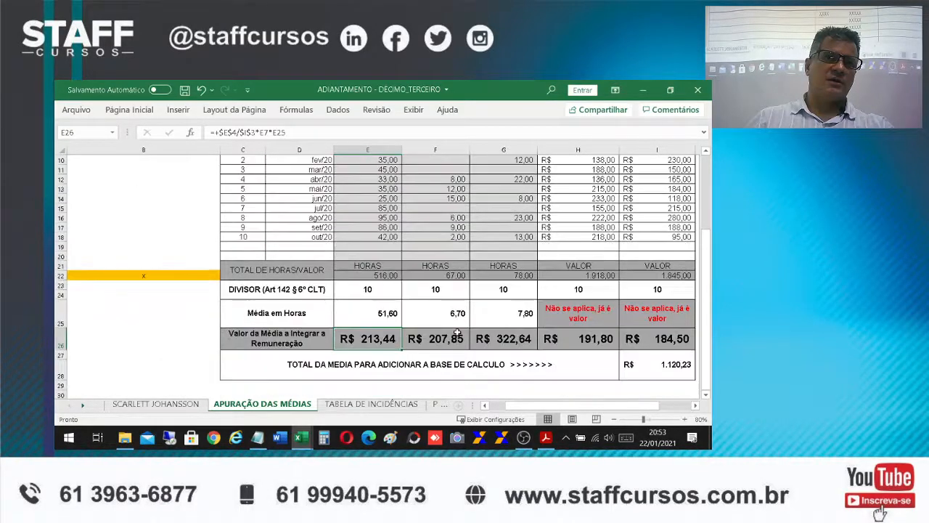
pyautogui.click(513, 340)
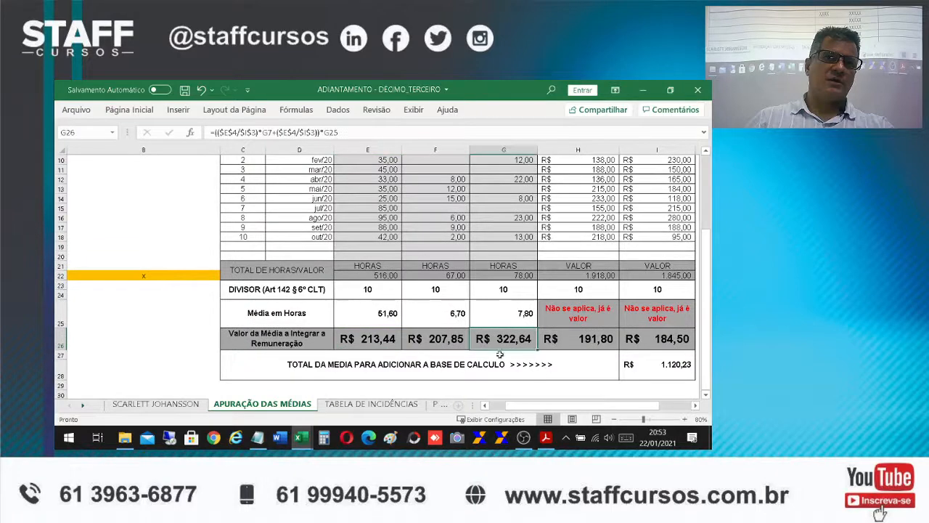
pyautogui.scroll(2, 504, 334)
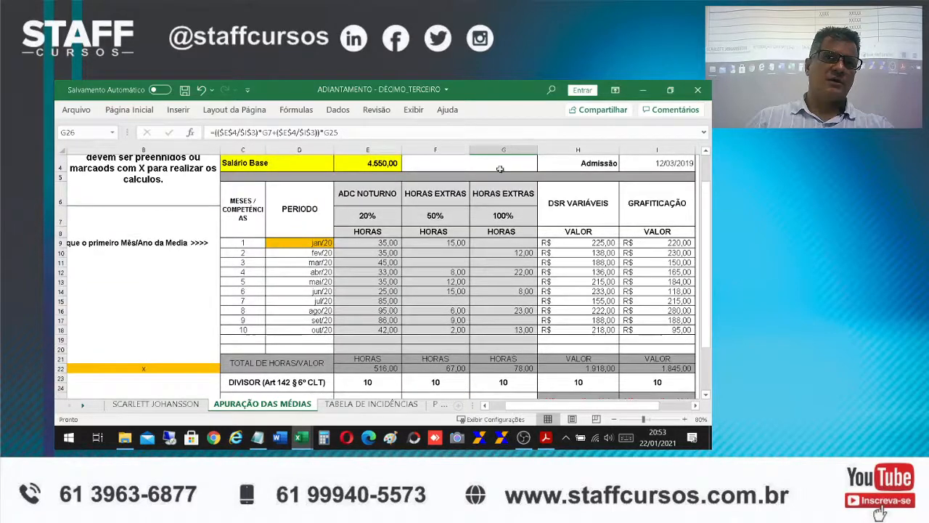
pyautogui.scroll(-1, 524, 363)
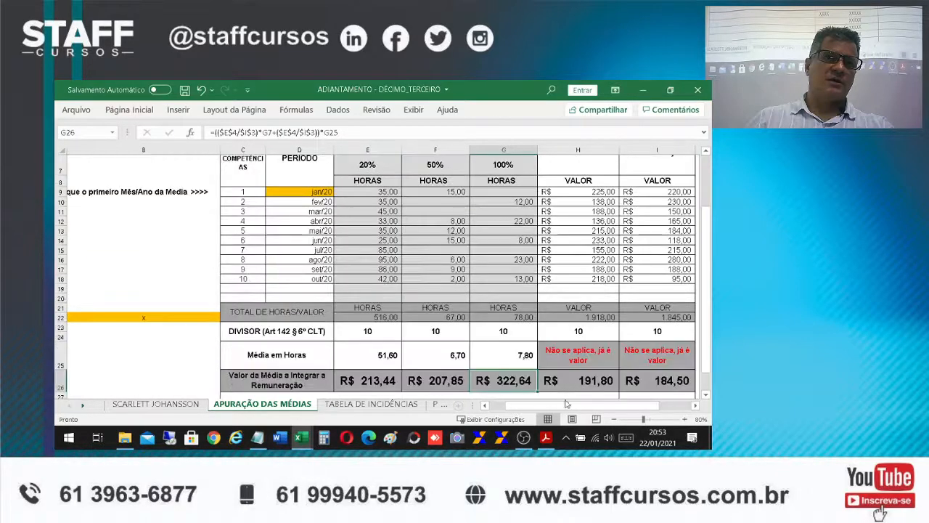
# Examine how the DSR Variáveis and Gratificação averages are obtained from their totals and divisors in columns H and I
pyautogui.moveTo(540, 406); pyautogui.dragTo(568, 405)
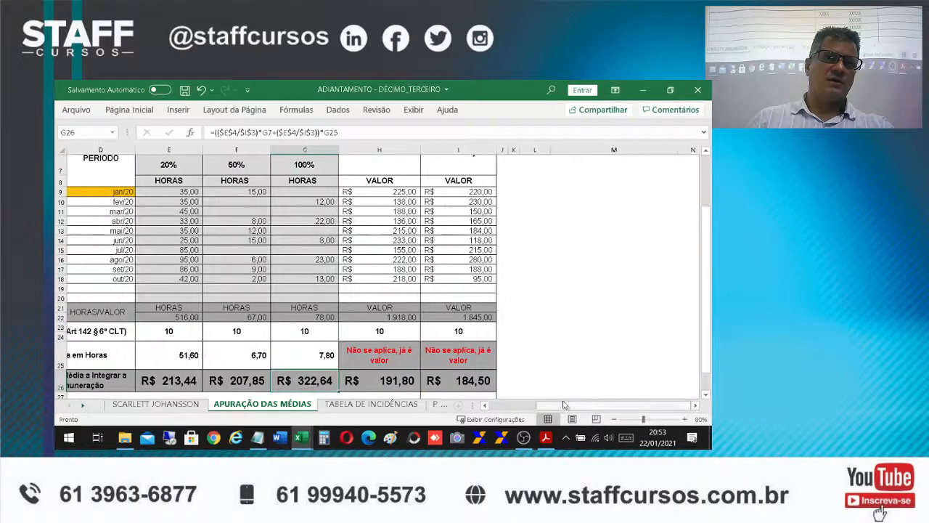
pyautogui.click(366, 355)
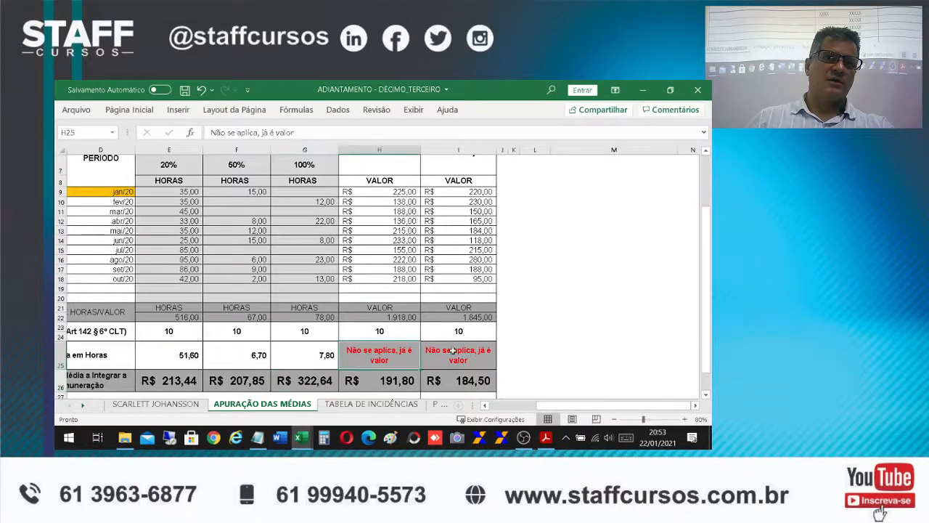
pyautogui.click(372, 331)
pyautogui.click(383, 383)
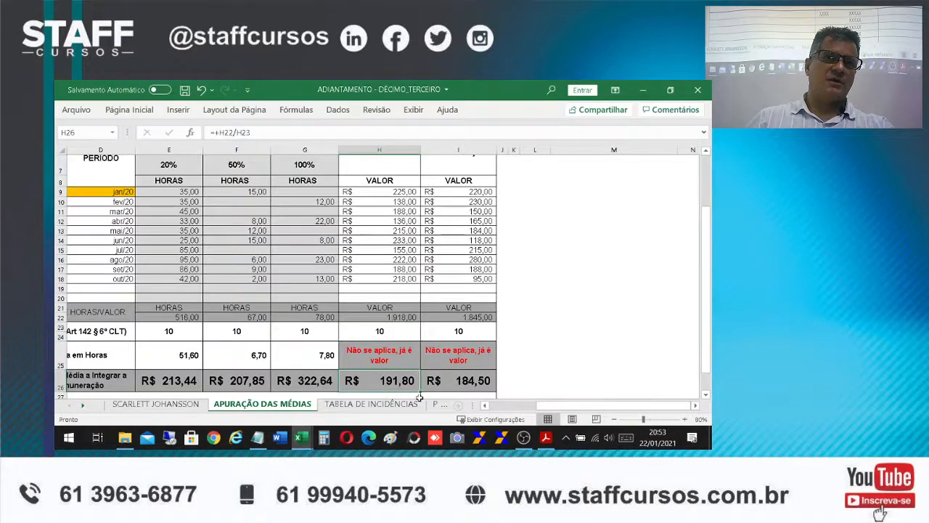
pyautogui.scroll(1, 421, 298)
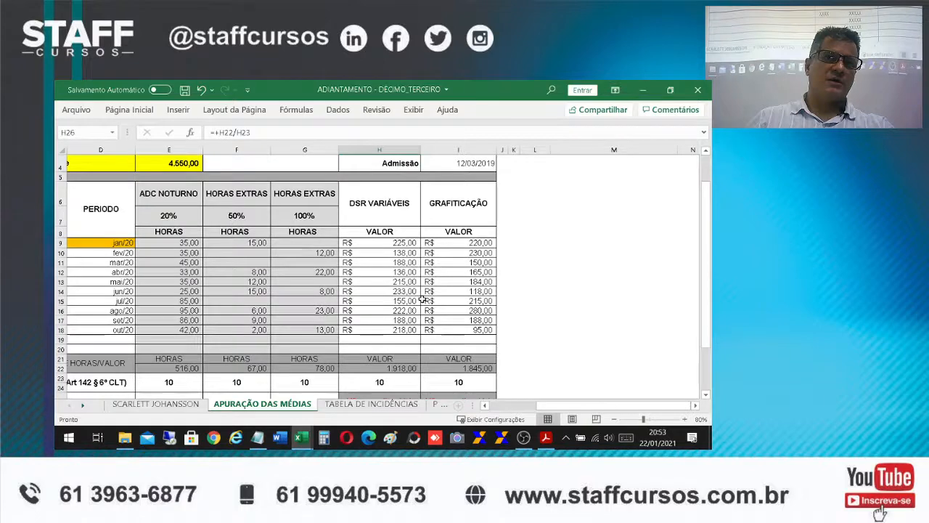
pyautogui.scroll(-1, 421, 298)
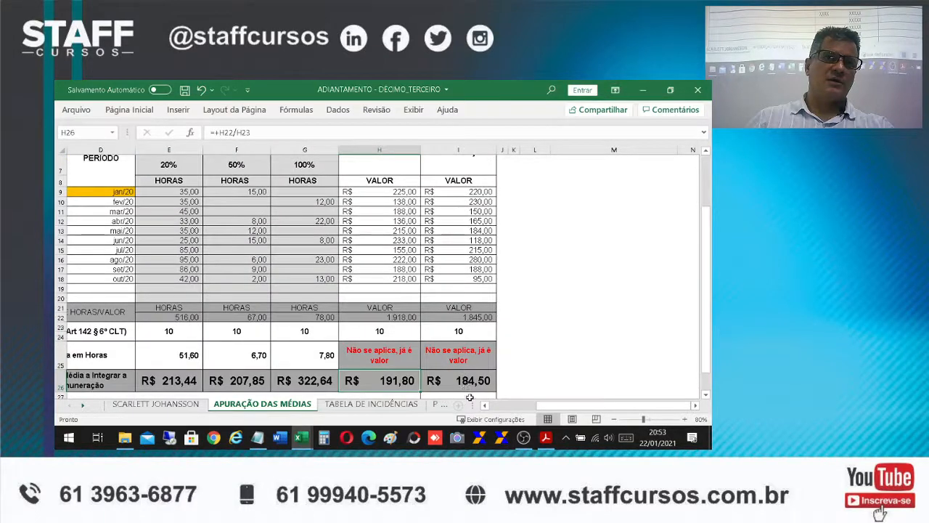
pyautogui.scroll(2, 477, 380)
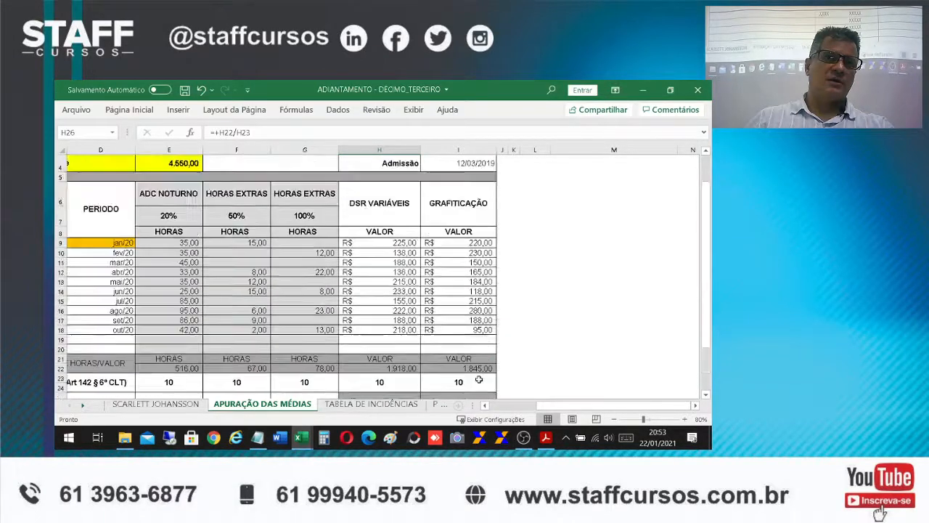
pyautogui.click(473, 202)
pyautogui.scroll(-2, 505, 271)
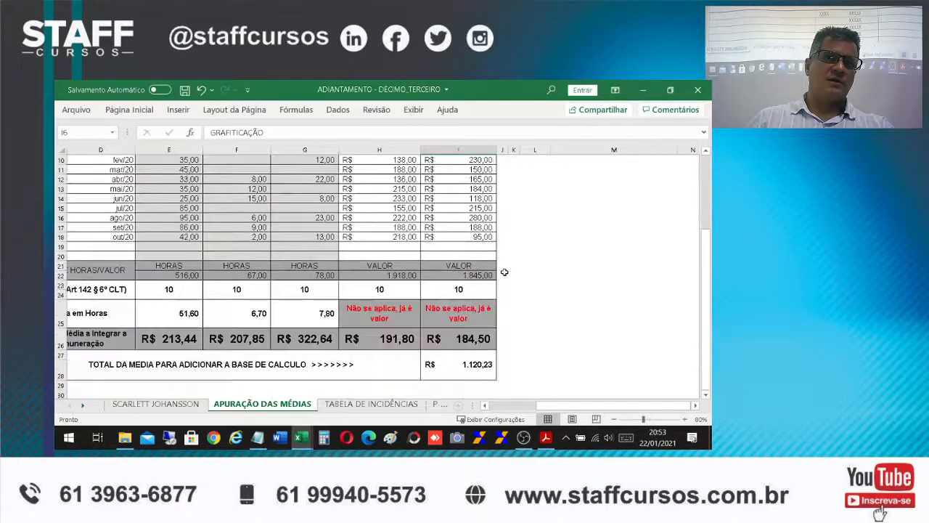
# Enlarge the font of the total average amount in I27 by three size increments
pyautogui.scroll(-1, 505, 271)
pyautogui.click(460, 335)
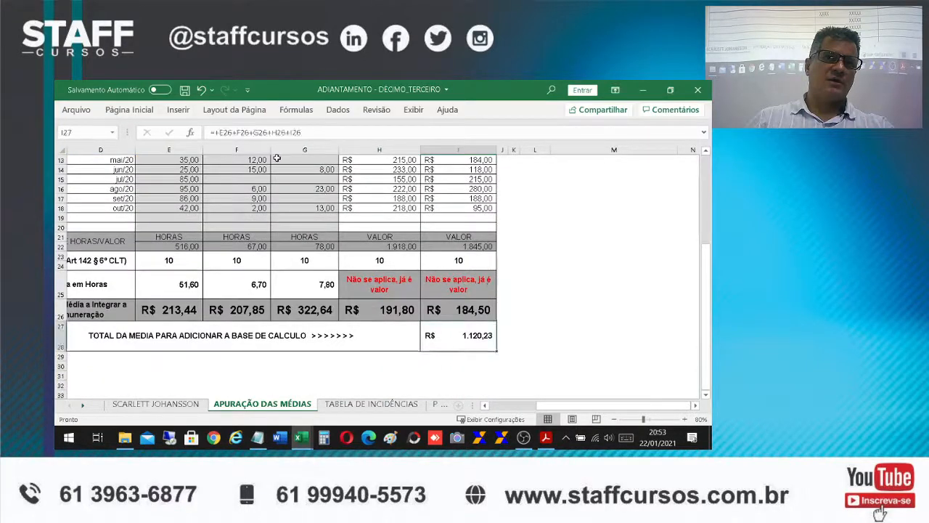
pyautogui.click(131, 110)
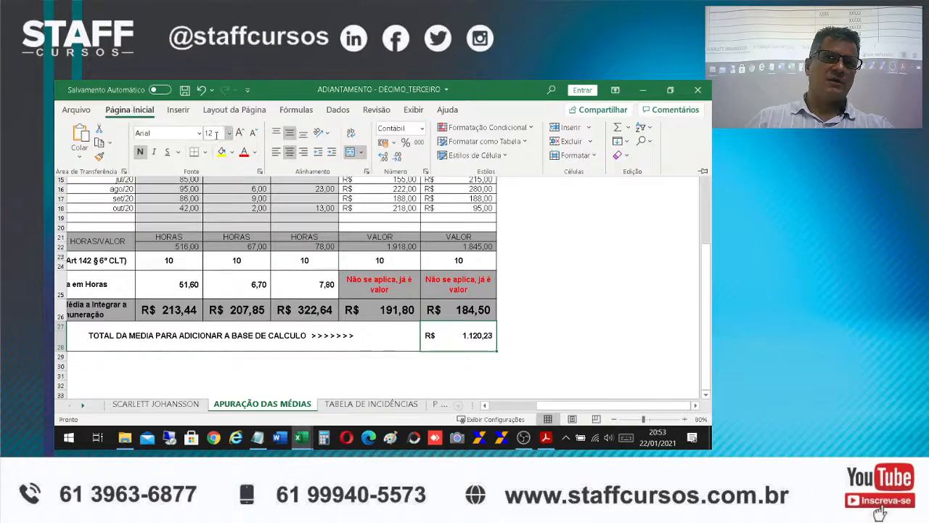
pyautogui.click(240, 132)
pyautogui.click(239, 133)
pyautogui.click(239, 133)
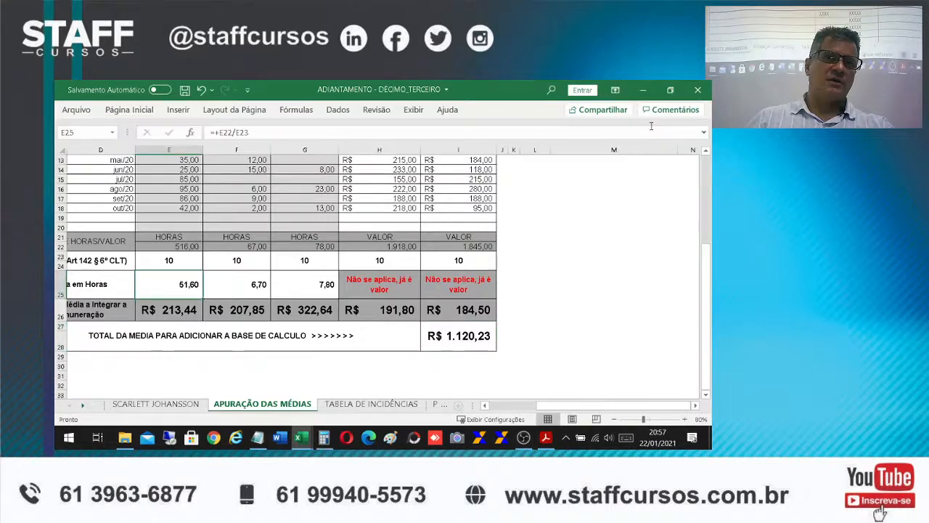
# Trace the total average from I27 to Média Remuneração Variável on the receipt sheet, and check the Salário and Base de Cálculo cells
pyautogui.click(446, 339)
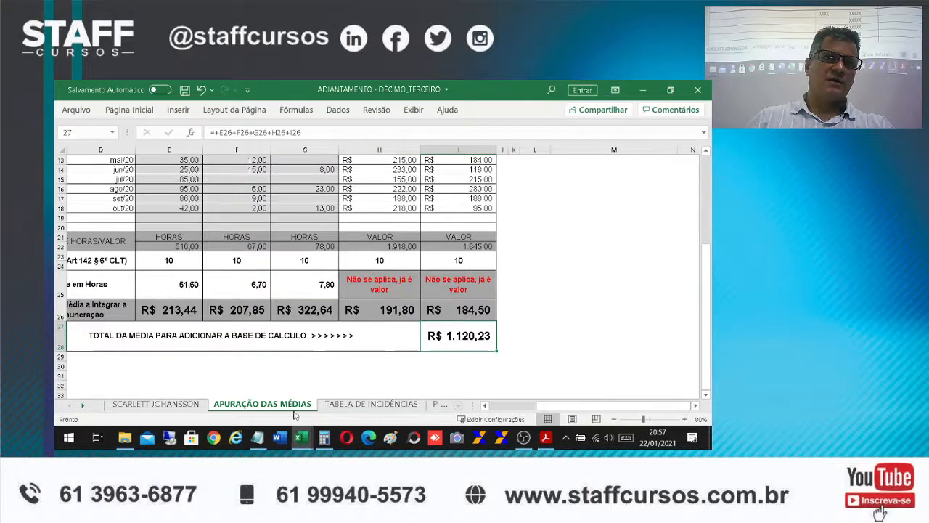
pyautogui.click(181, 405)
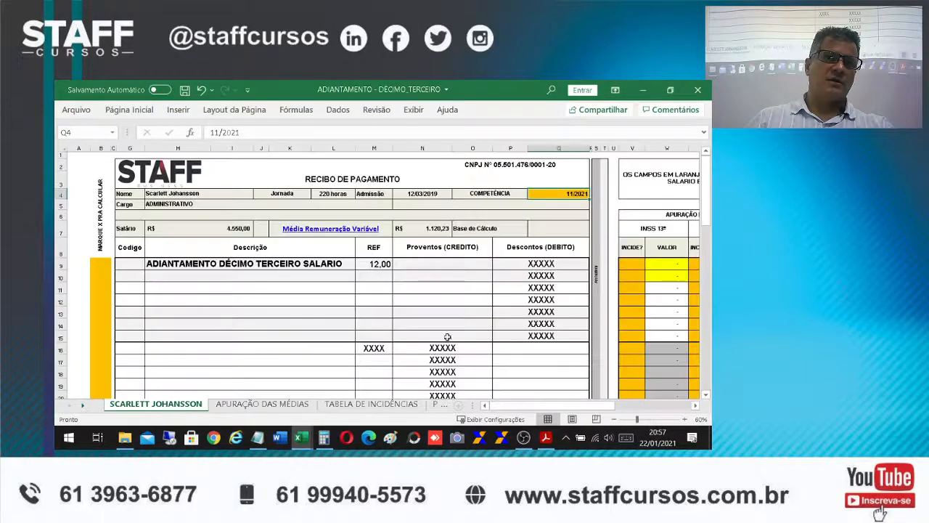
pyautogui.click(427, 233)
pyautogui.click(197, 240)
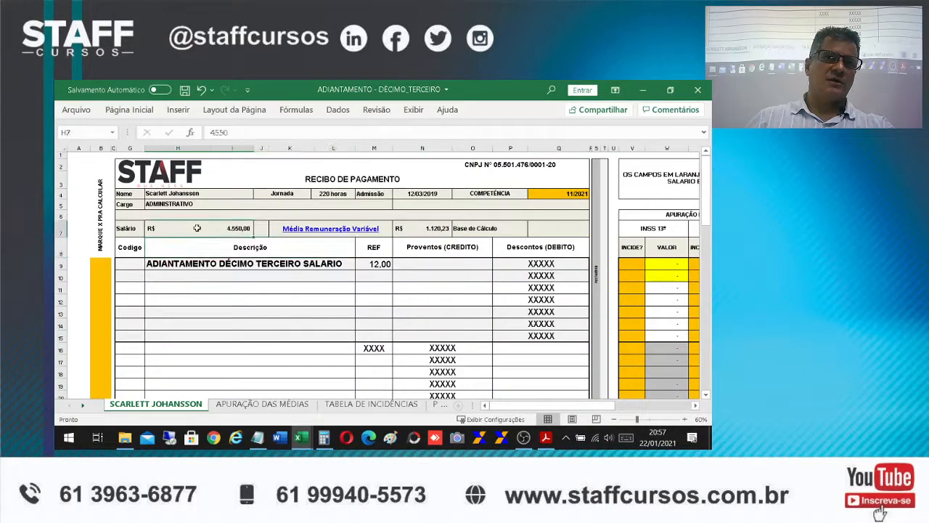
pyautogui.click(425, 227)
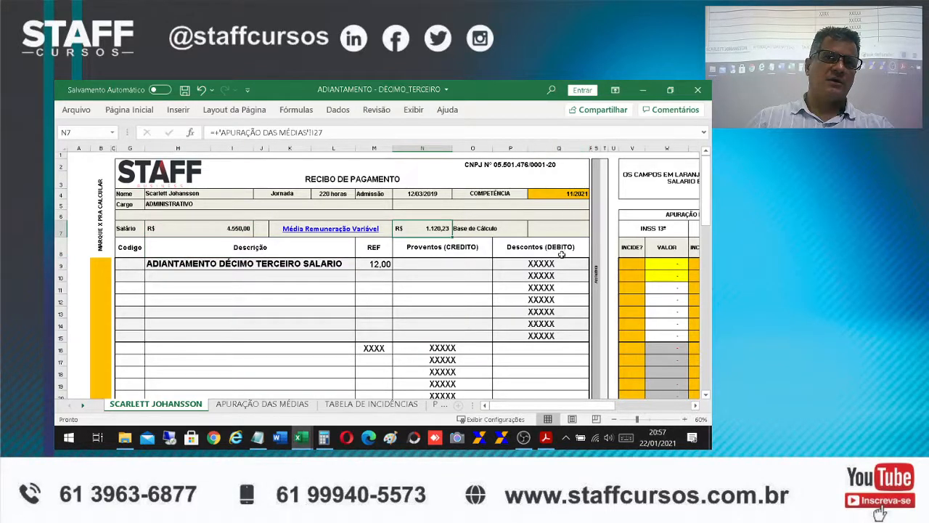
pyautogui.click(563, 228)
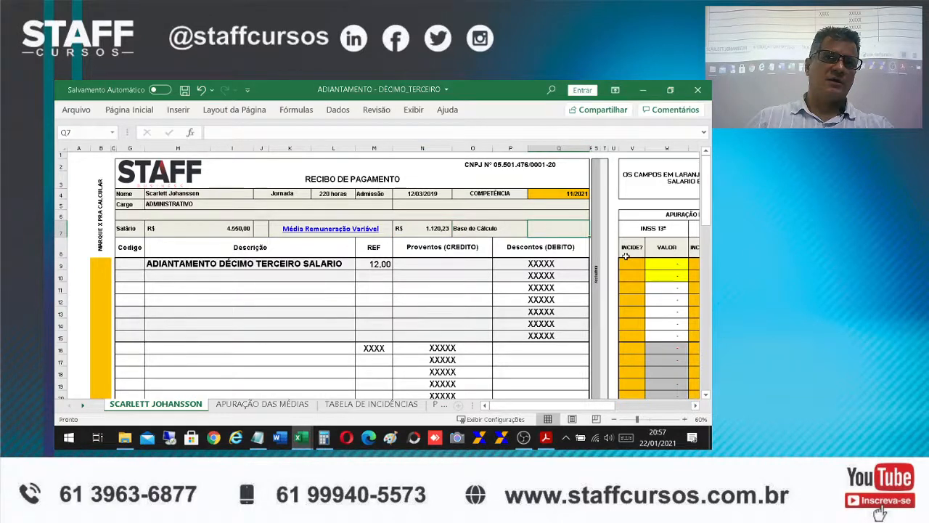
# Calculate the Base de Cálculo in Q7 as the Salário plus the Média Remuneração Variável (H7+N7)
pyautogui.write('+')
pyautogui.click(223, 227)
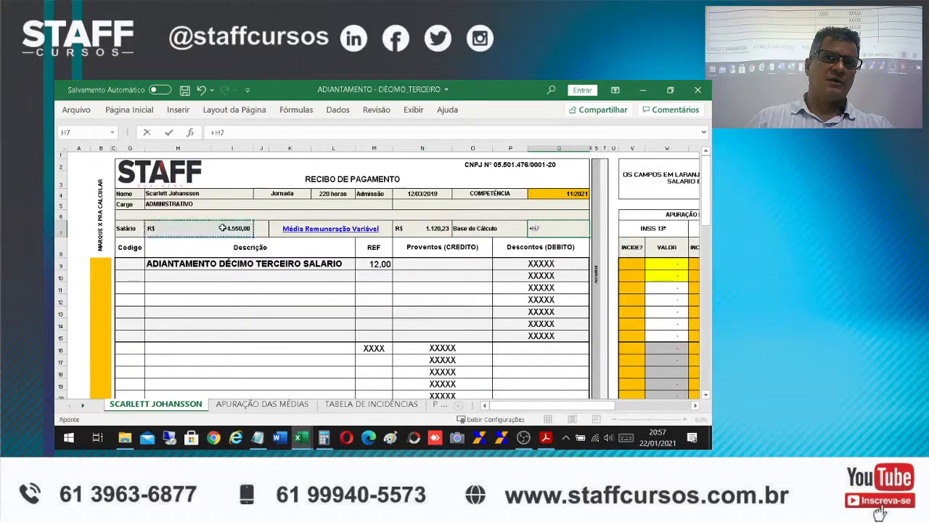
pyautogui.write('+')
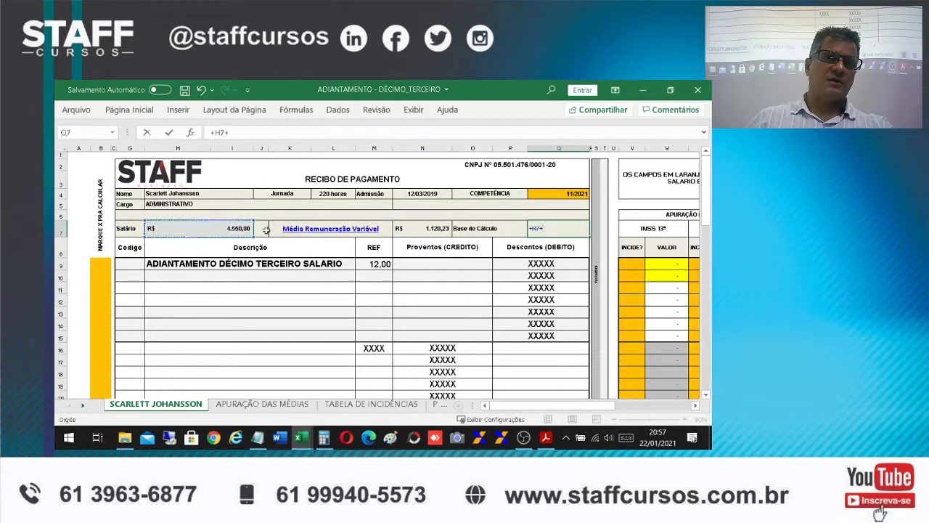
pyautogui.click(422, 227)
pyautogui.press('Return')
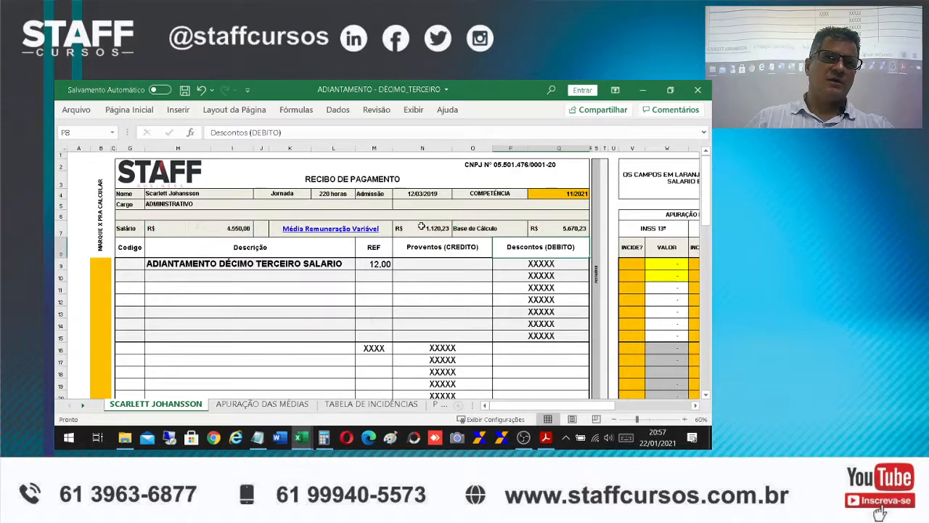
pyautogui.click(424, 264)
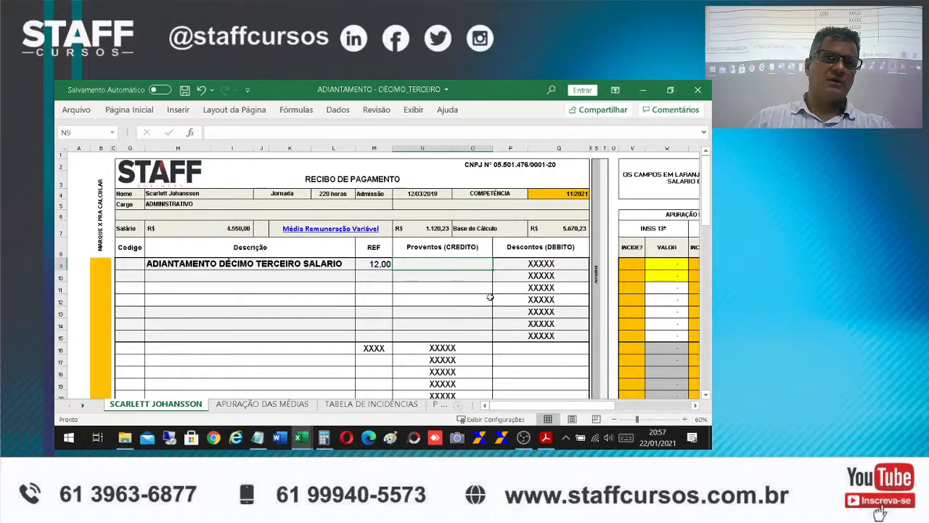
pyautogui.click(554, 230)
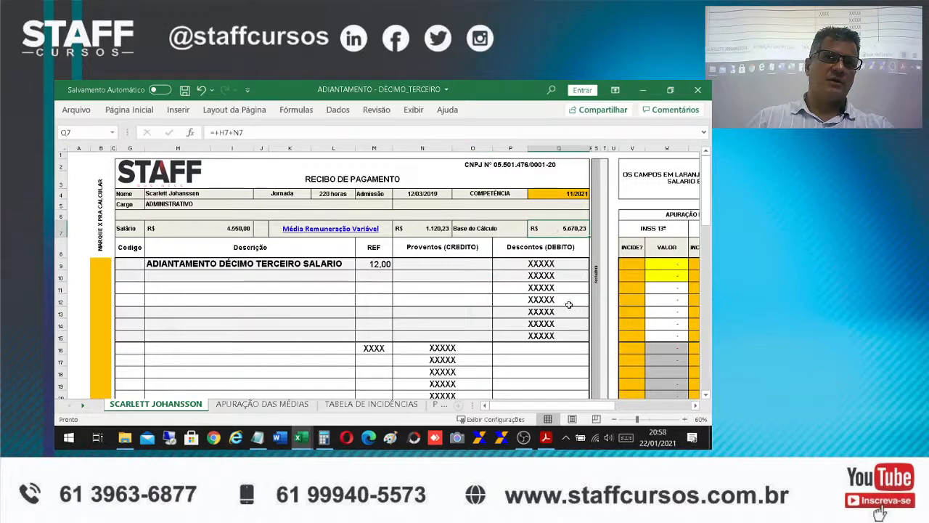
# Calculate the thirteenth-salary advance credit in N9 as half of the Base de Cálculo (Q7/2)
pyautogui.moveTo(603, 406); pyautogui.dragTo(611, 406)
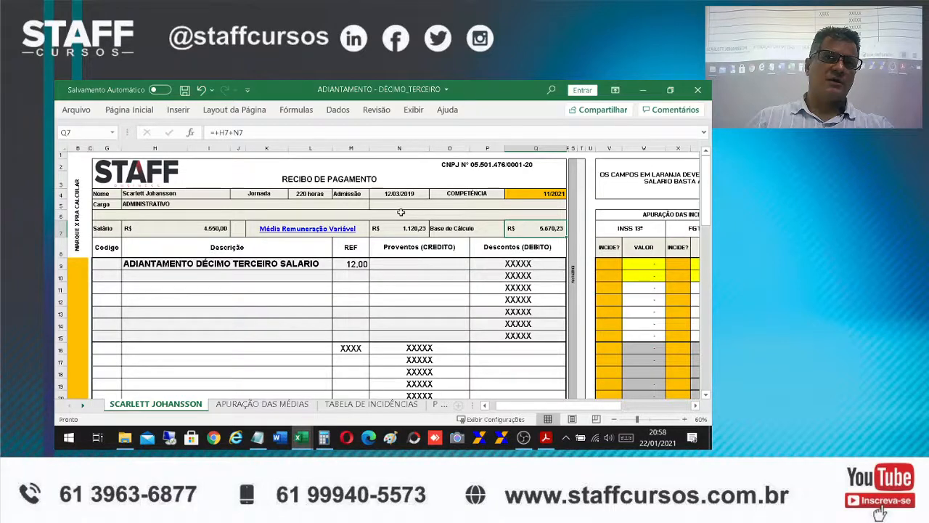
pyautogui.click(410, 264)
pyautogui.write('+')
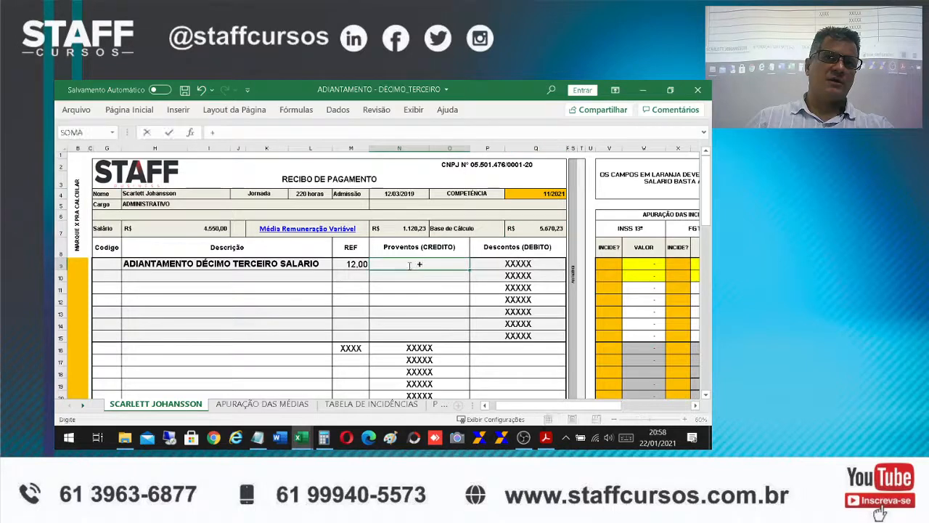
pyautogui.click(537, 229)
pyautogui.write('/2')
pyautogui.press('Return')
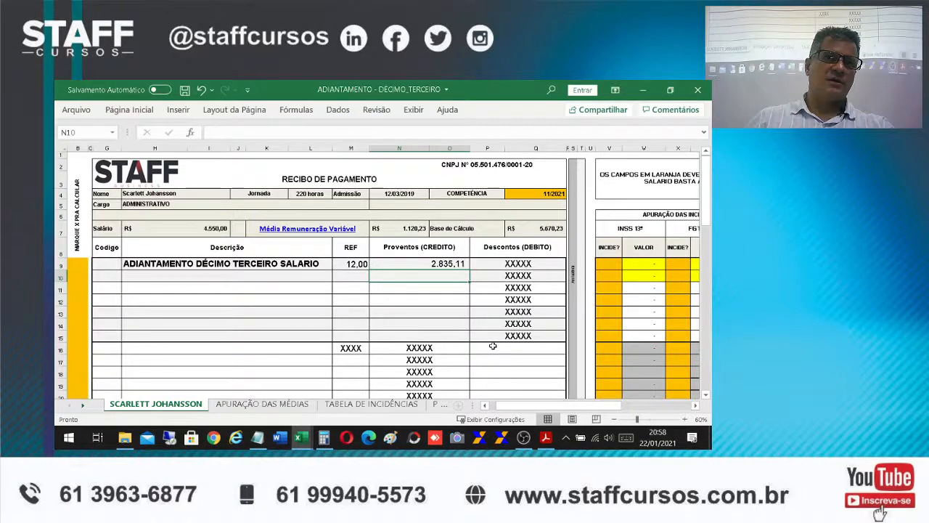
# Mark the advance in row 9 as subject to FGTS 13º with an x in X9
pyautogui.scroll(-1, 493, 346)
pyautogui.scroll(-1, 511, 338)
pyautogui.scroll(2, 511, 334)
pyautogui.click(682, 268)
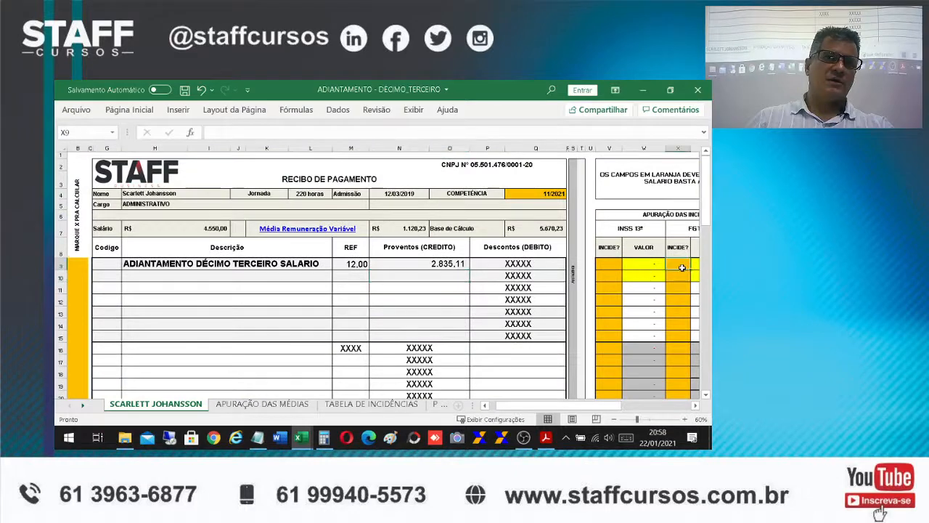
pyautogui.write('x')
pyautogui.press('Return')
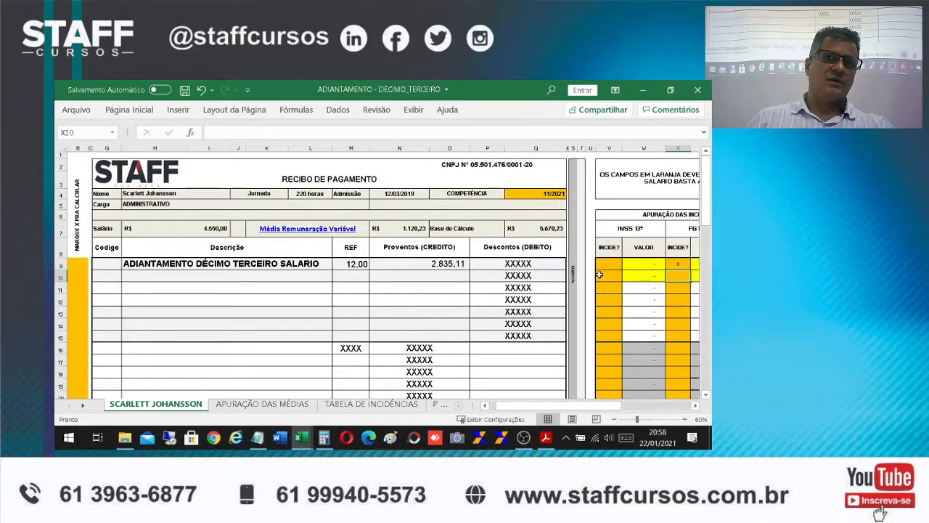
# Check the Base FGTS 13º and Depósito FGTS 13º cells at the foot of the advance receipt
pyautogui.scroll(-2, 436, 334)
pyautogui.click(156, 382)
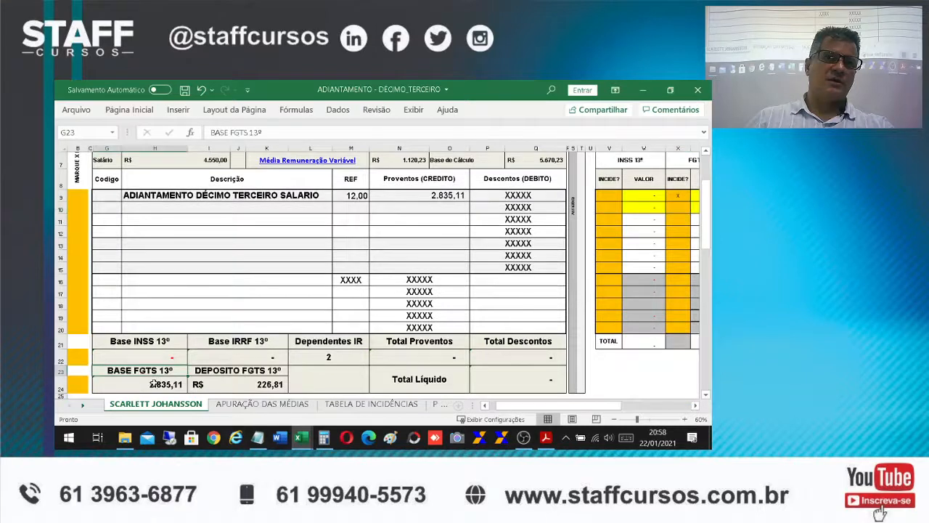
pyautogui.click(237, 384)
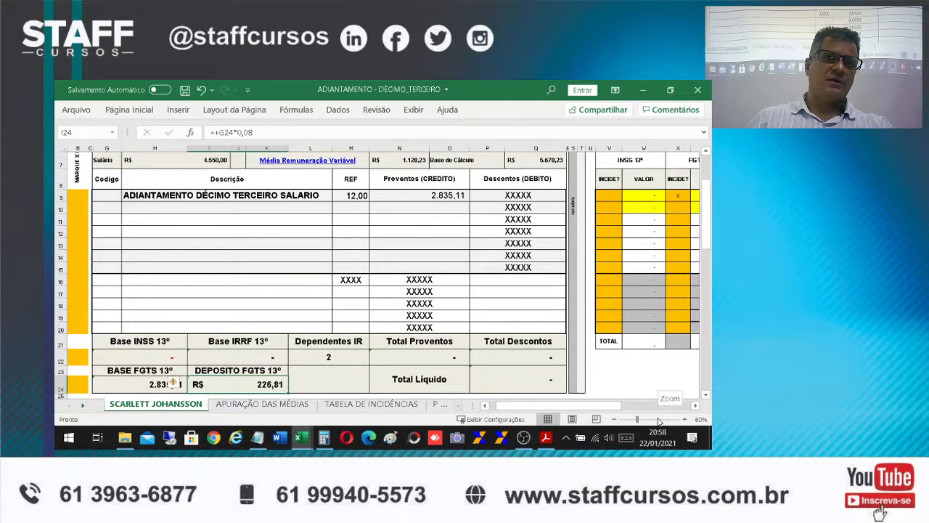
pyautogui.click(346, 376)
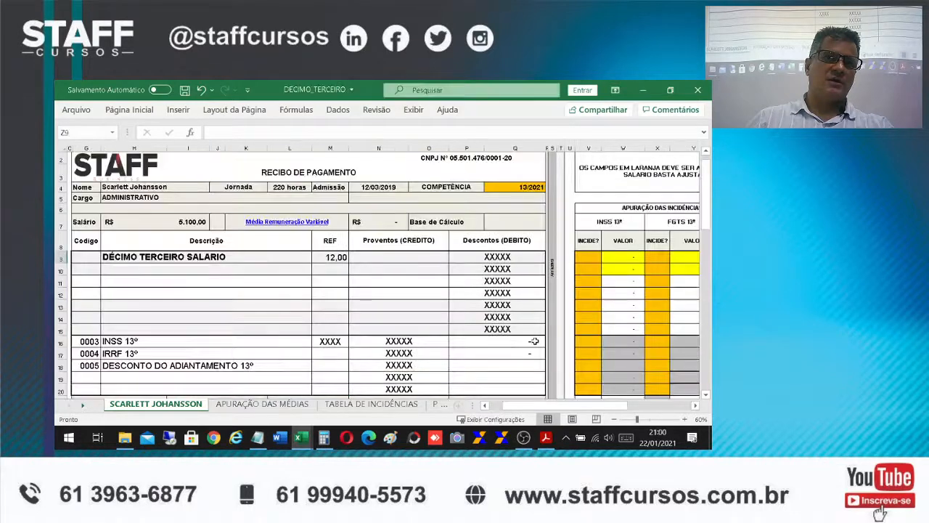
# Examine the Competência, Média Remuneração Variável formula and discount lines on the receipt in the DÉCIMO_TERCEIRO workbook
pyautogui.click(518, 190)
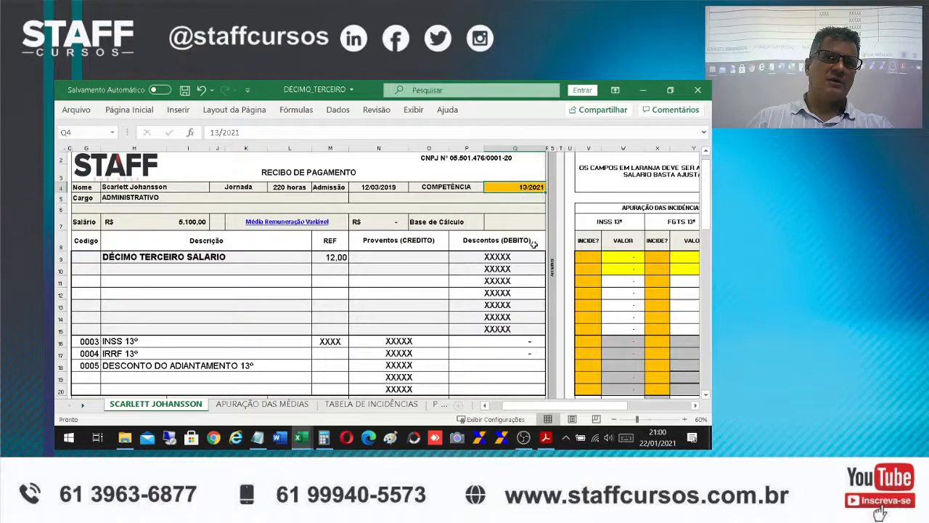
pyautogui.scroll(1, 447, 275)
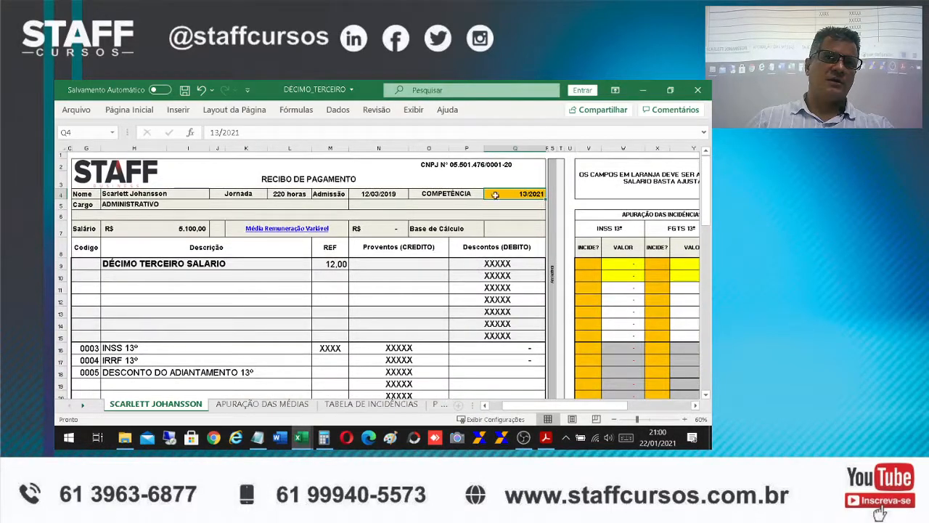
pyautogui.click(373, 224)
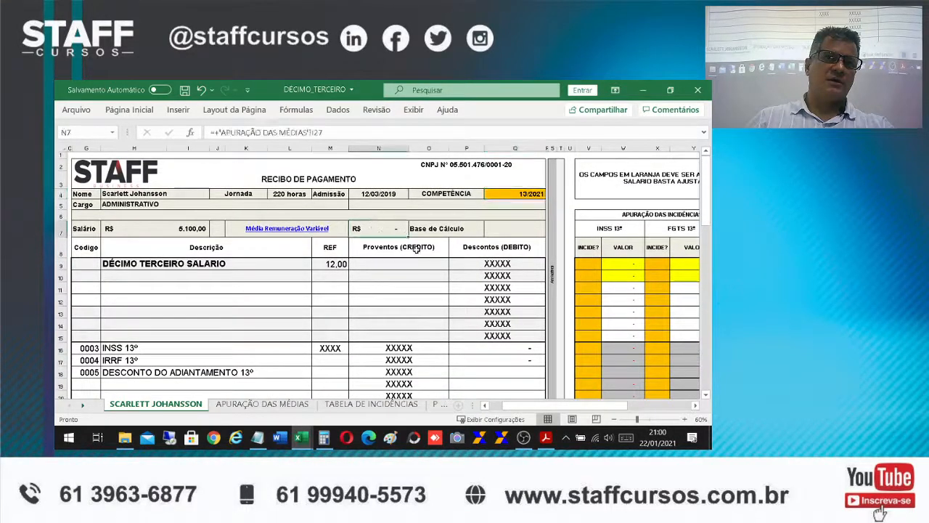
pyautogui.scroll(-1, 416, 257)
pyautogui.scroll(1, 416, 257)
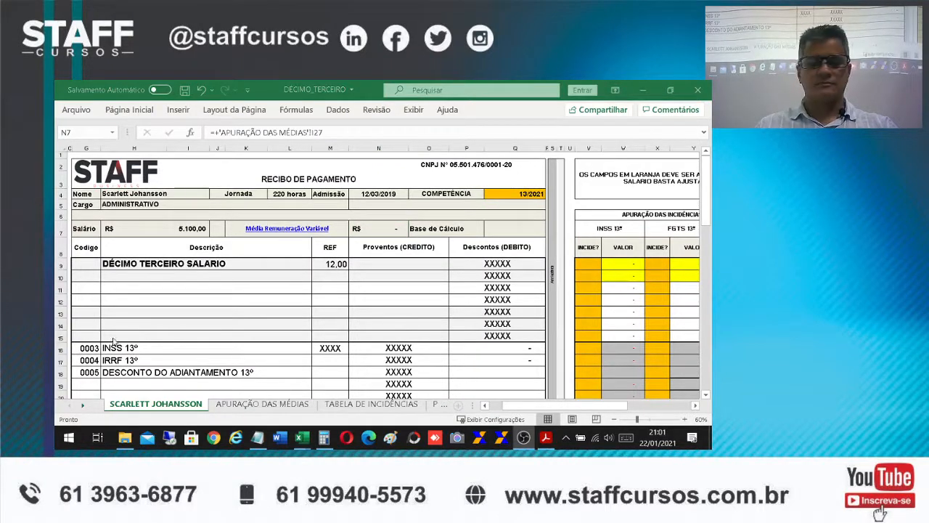
pyautogui.click(217, 299)
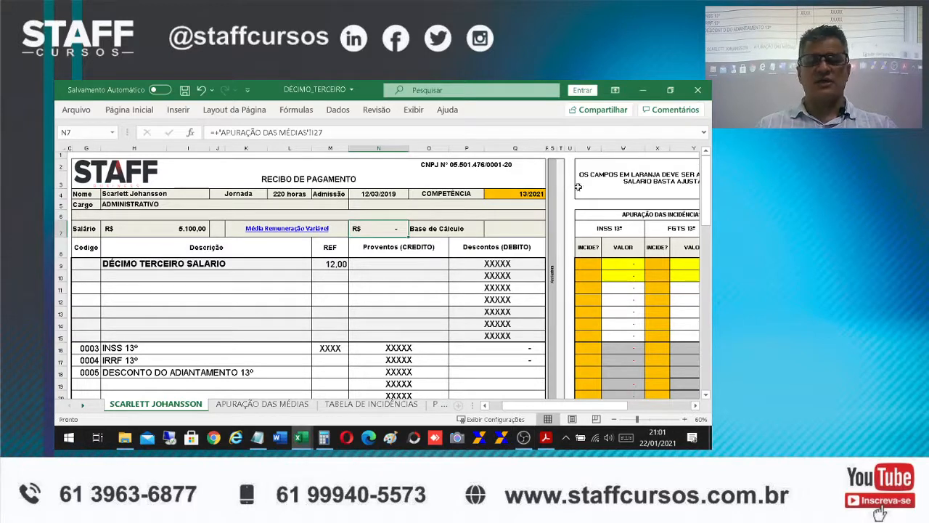
pyautogui.click(523, 194)
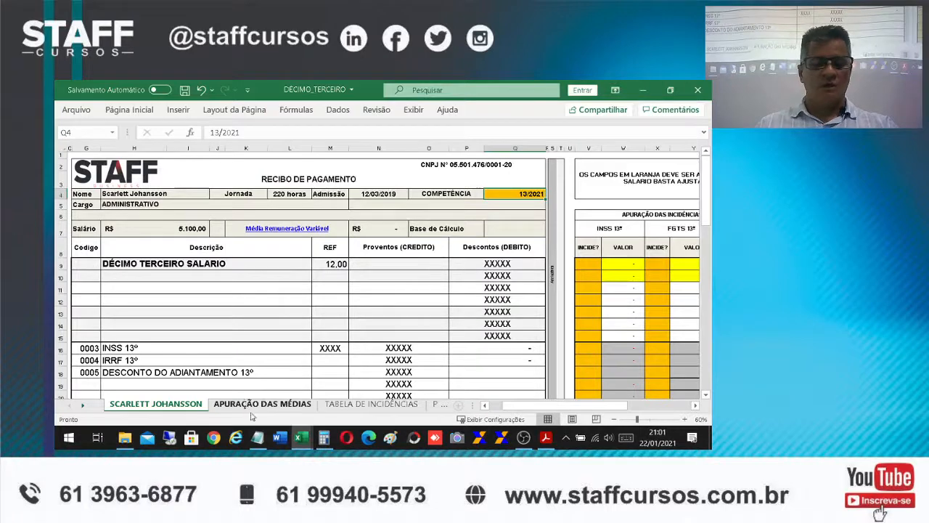
pyautogui.scroll(-1, 359, 319)
pyautogui.scroll(-1, 366, 314)
pyautogui.scroll(1, 366, 312)
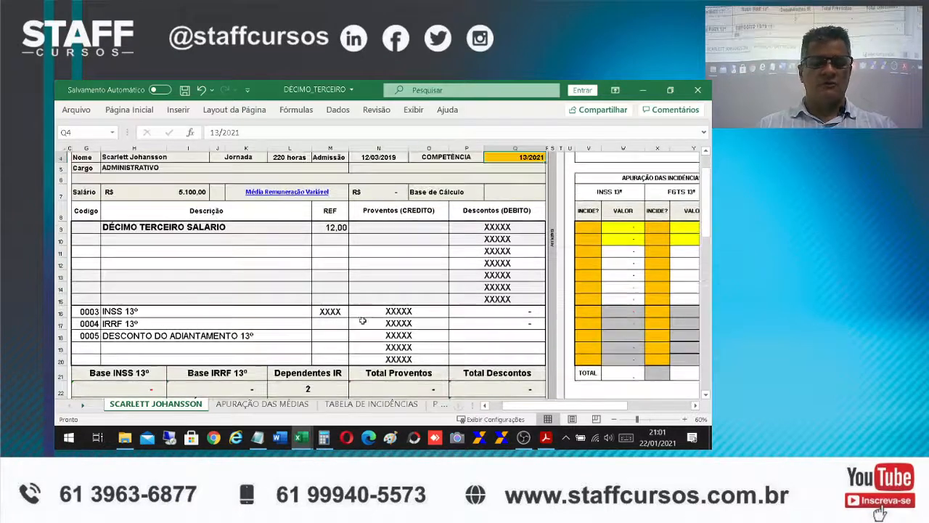
# On the APURAÇÃO DAS MÉDIAS sheet, mark B22 with x to calculate the totals and averages from January to November
pyautogui.click(248, 409)
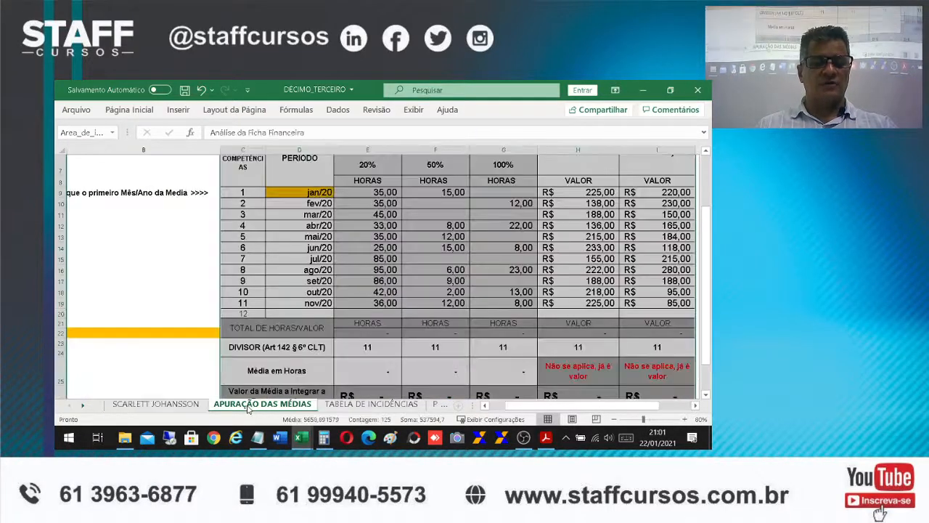
pyautogui.click(379, 315)
pyautogui.click(299, 293)
pyautogui.click(305, 303)
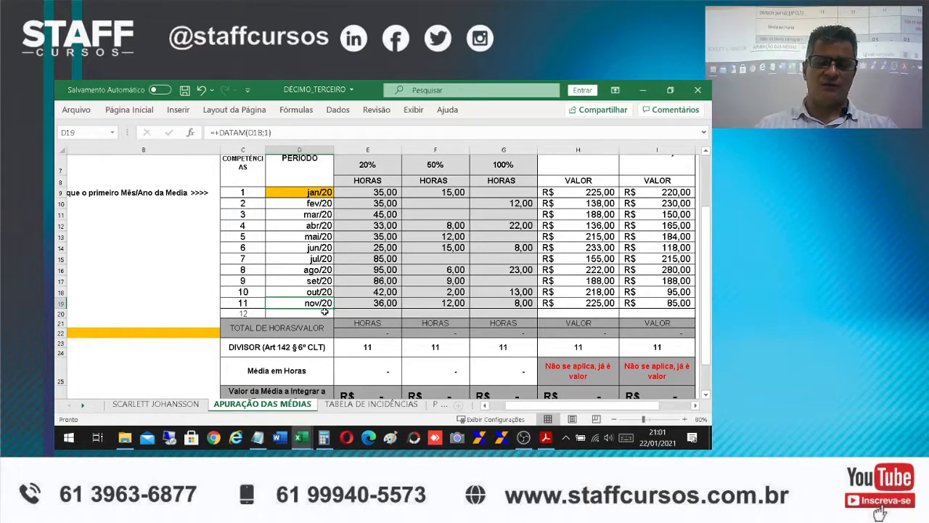
pyautogui.click(214, 335)
pyautogui.write('x')
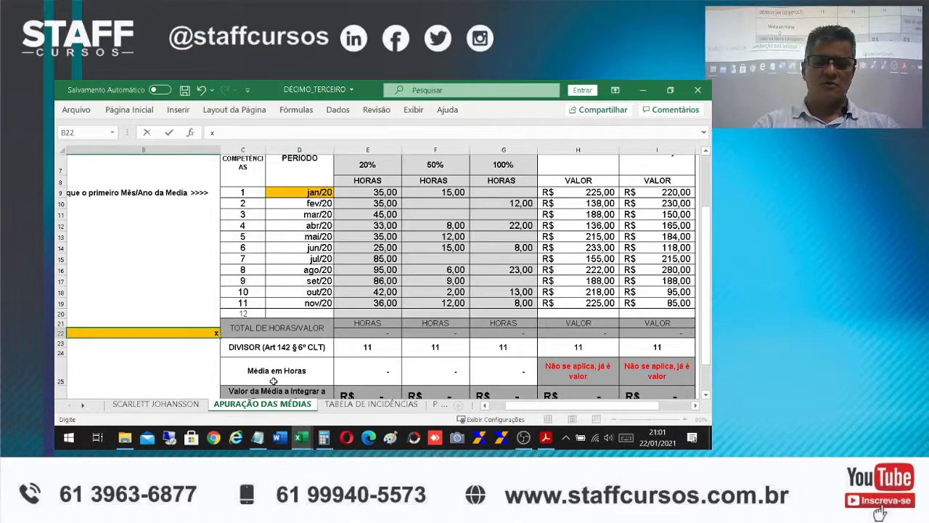
pyautogui.press('Return')
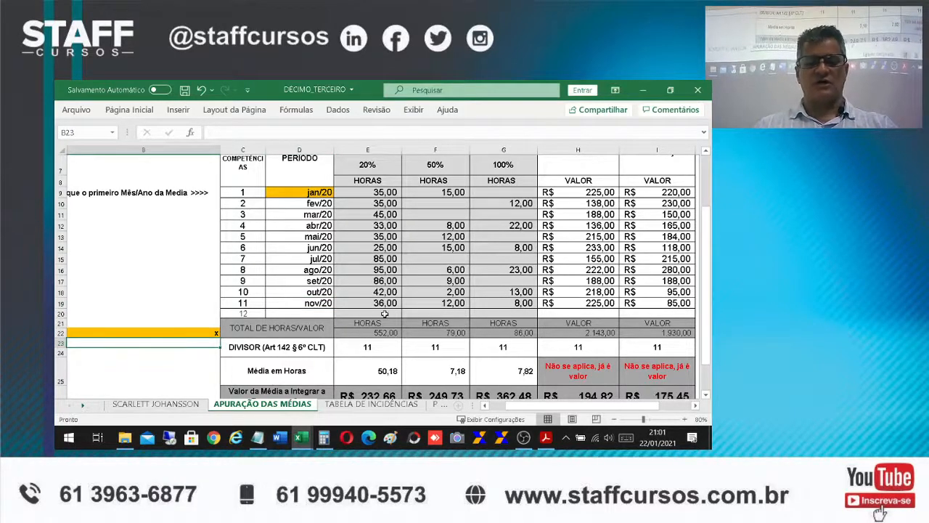
# Enlarge the total average amount in I27 to font size 16
pyautogui.click(371, 296)
pyautogui.scroll(-1, 581, 355)
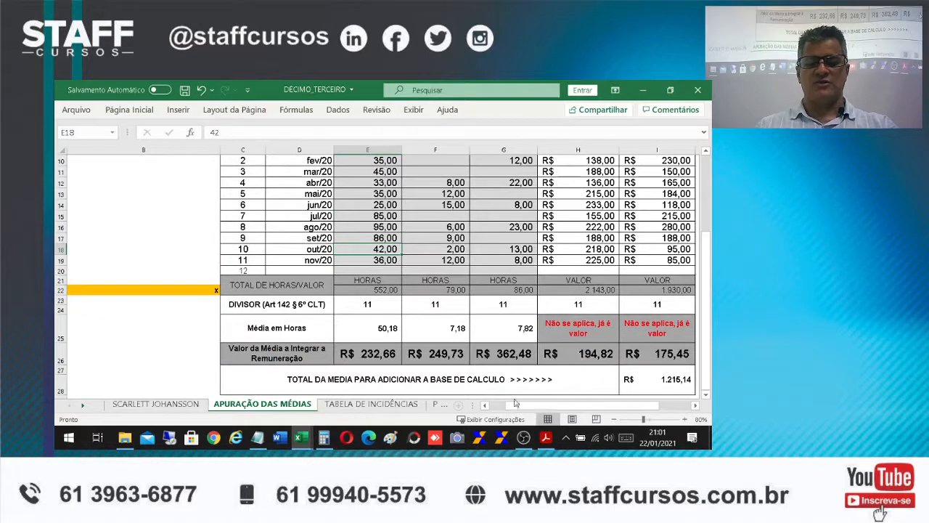
pyautogui.moveTo(550, 413); pyautogui.dragTo(566, 410)
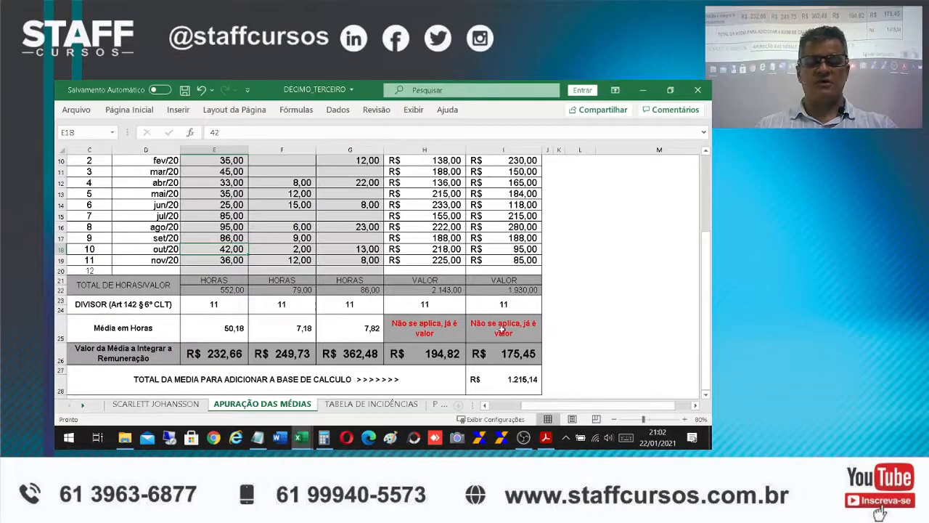
pyautogui.click(512, 375)
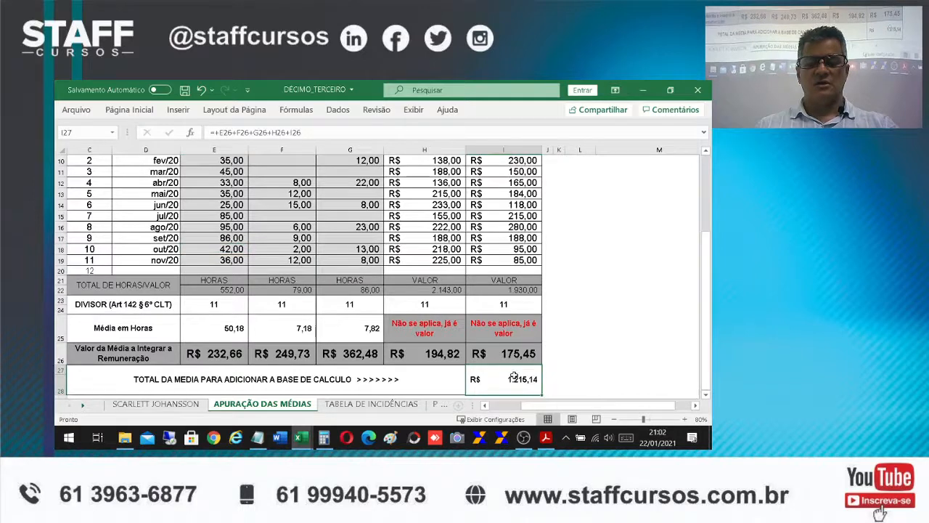
pyautogui.click(129, 110)
pyautogui.click(239, 132)
pyautogui.click(240, 133)
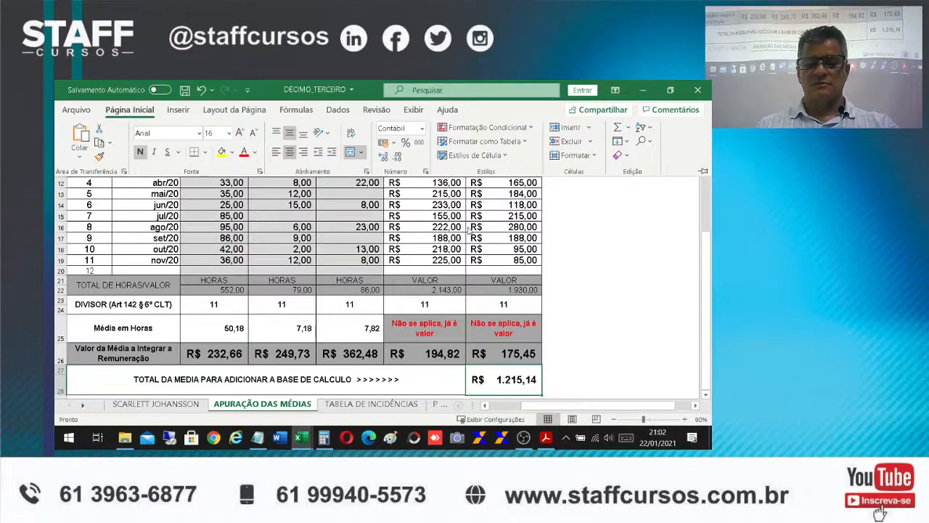
pyautogui.click(594, 350)
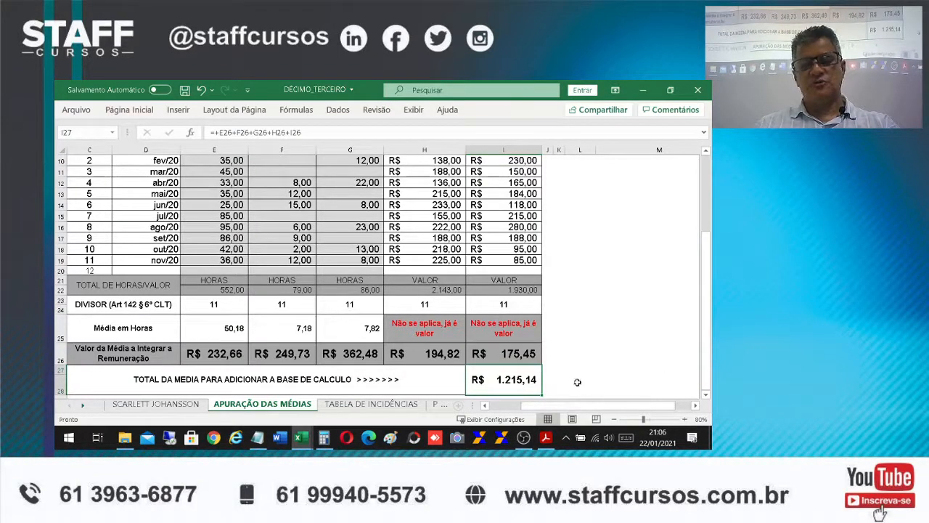
# On the final thirteenth-salary receipt, calculate the Base de Cálculo in Q7 as Salário plus Média Remuneração Variável (H7+N7)
pyautogui.click(156, 405)
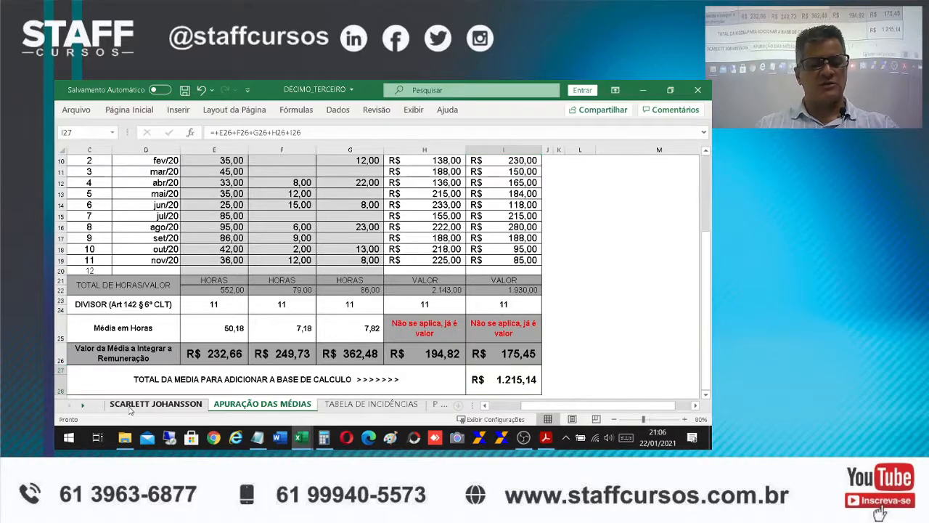
pyautogui.click(523, 193)
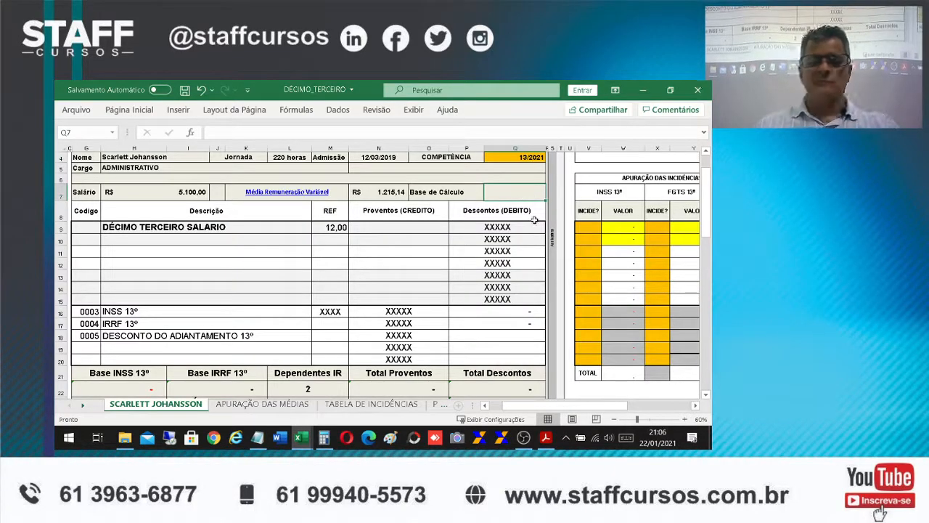
pyautogui.write('+')
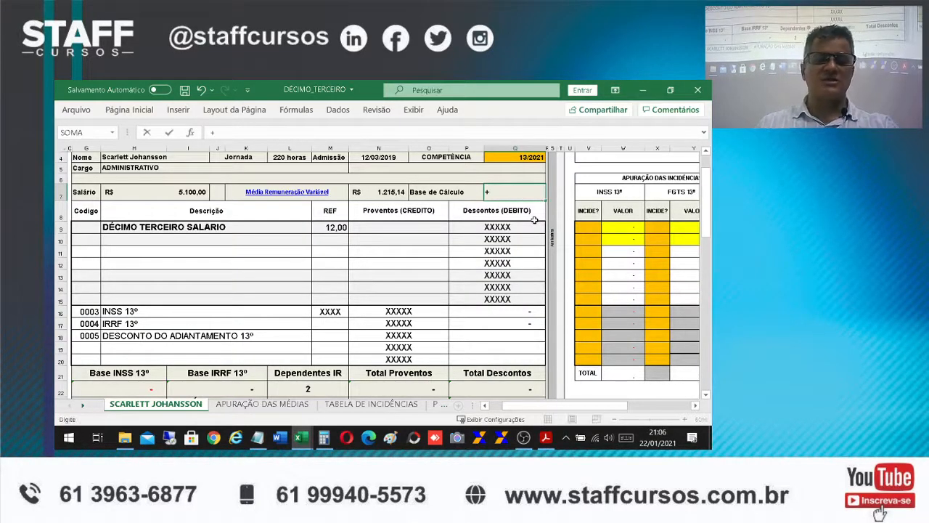
pyautogui.click(176, 193)
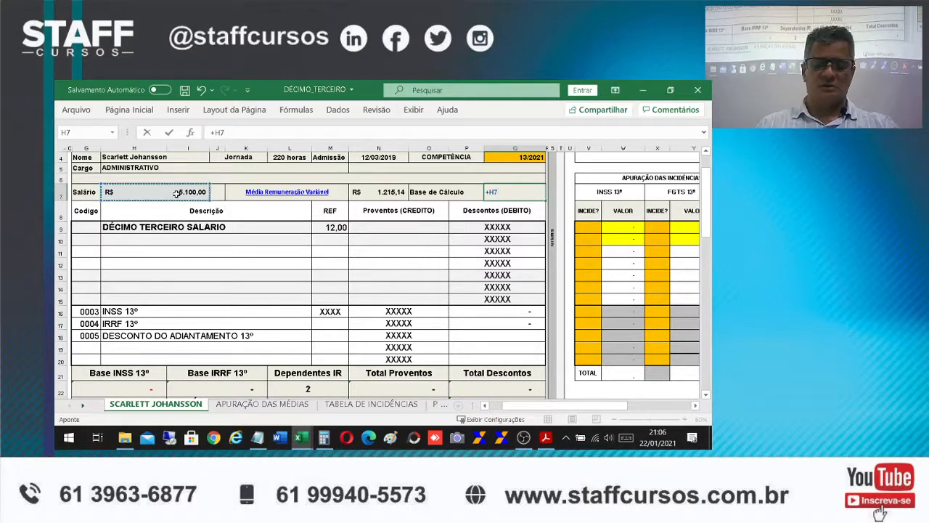
pyautogui.write('+')
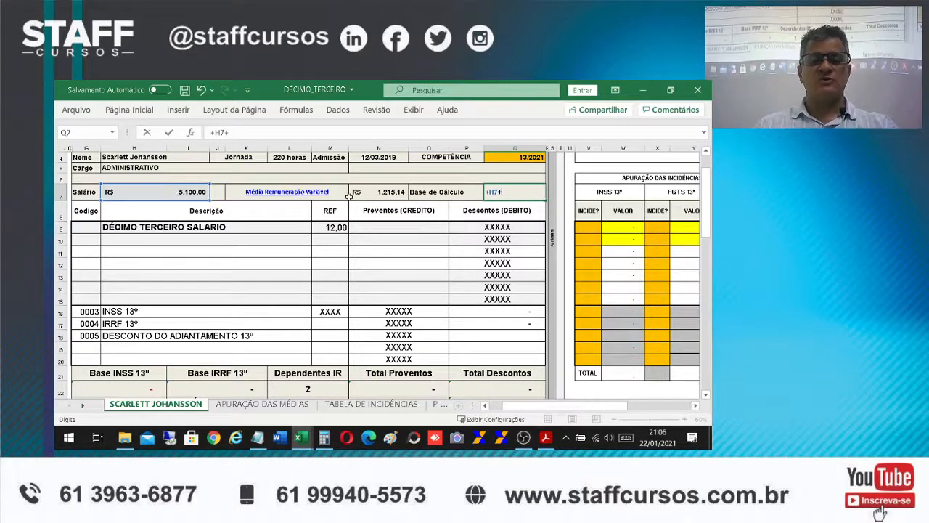
pyautogui.click(376, 187)
pyautogui.press('Return')
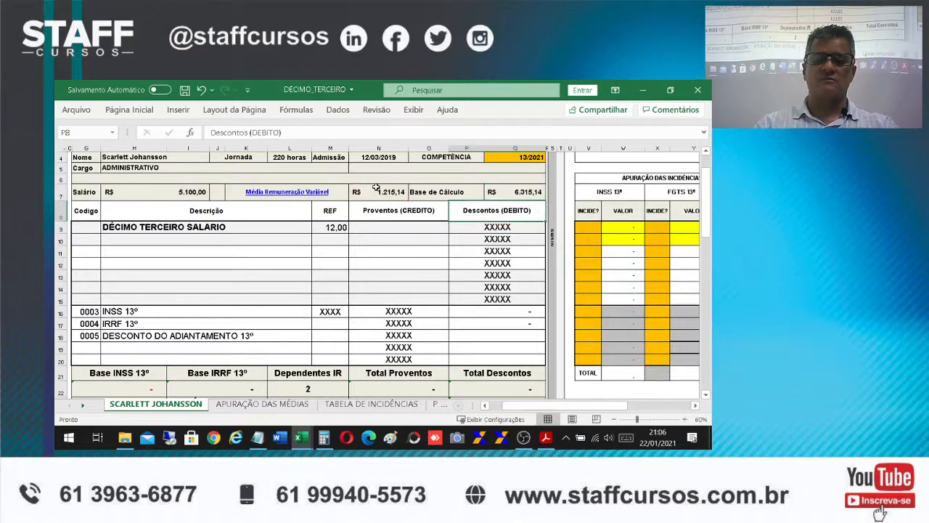
# Set the DÉCIMO TERCEIRO SALARIO credit in N9 equal to the Base de Cálculo in Q7
pyautogui.click(394, 226)
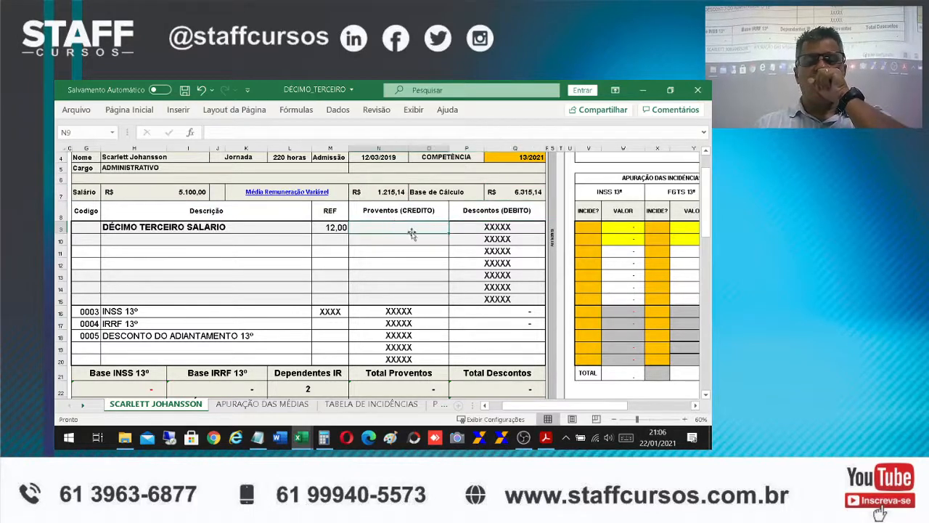
pyautogui.write('+')
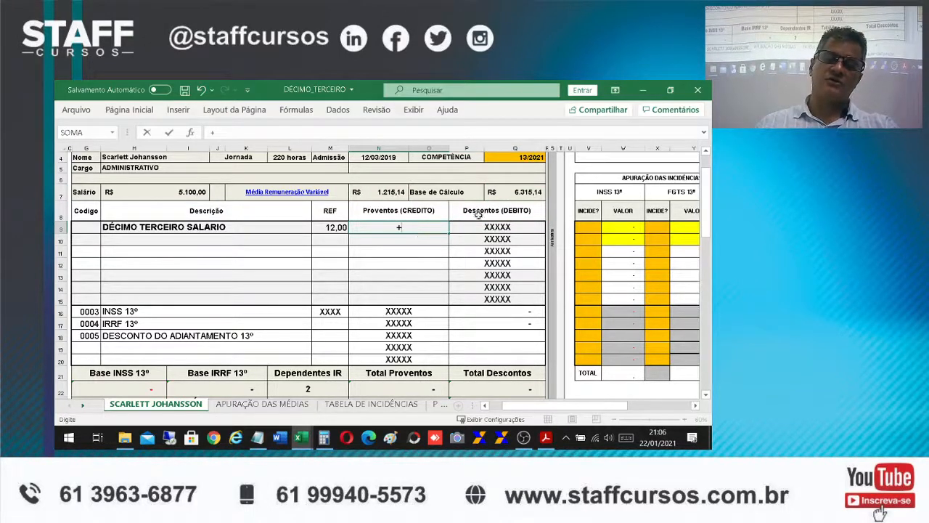
pyautogui.click(508, 190)
pyautogui.press('Return')
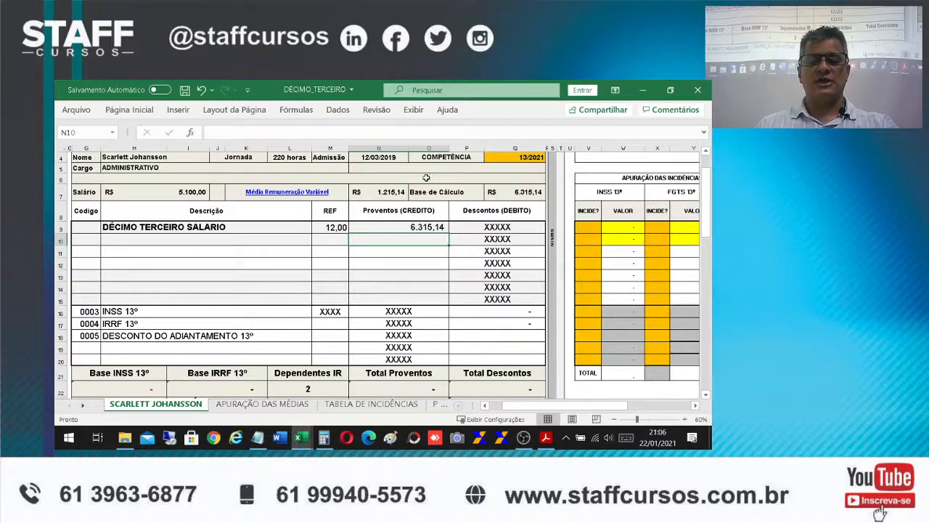
# Link the DESCONTO DO ADIANTAMENTO 13º debit in P18 to the advance credit in N9:O9 of the ADIANTAMENTO - DÉCIMO_TERCEIRO workbook
pyautogui.click(471, 339)
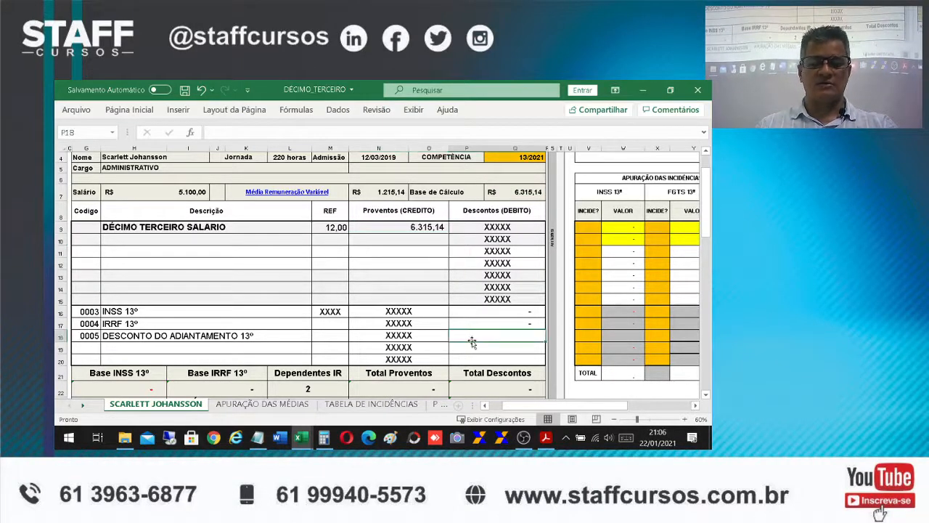
pyautogui.write('+')
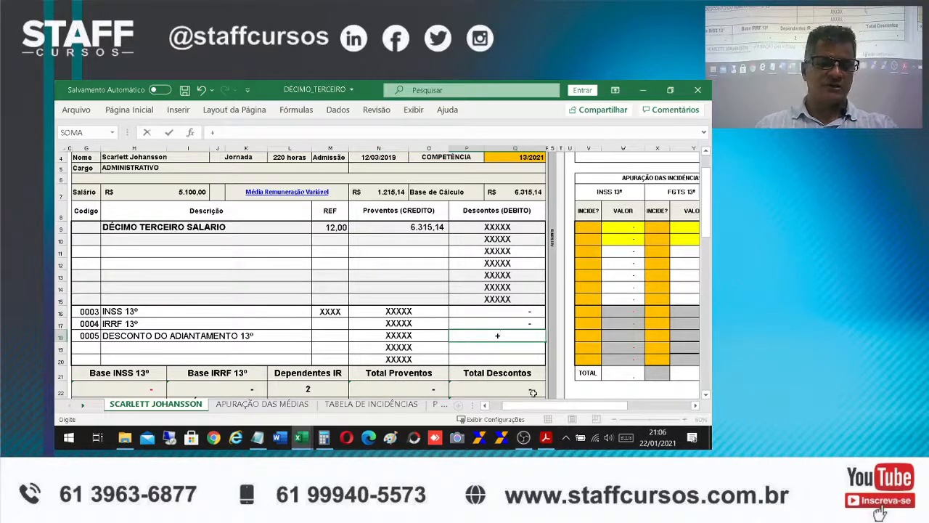
pyautogui.moveTo(311, 444)
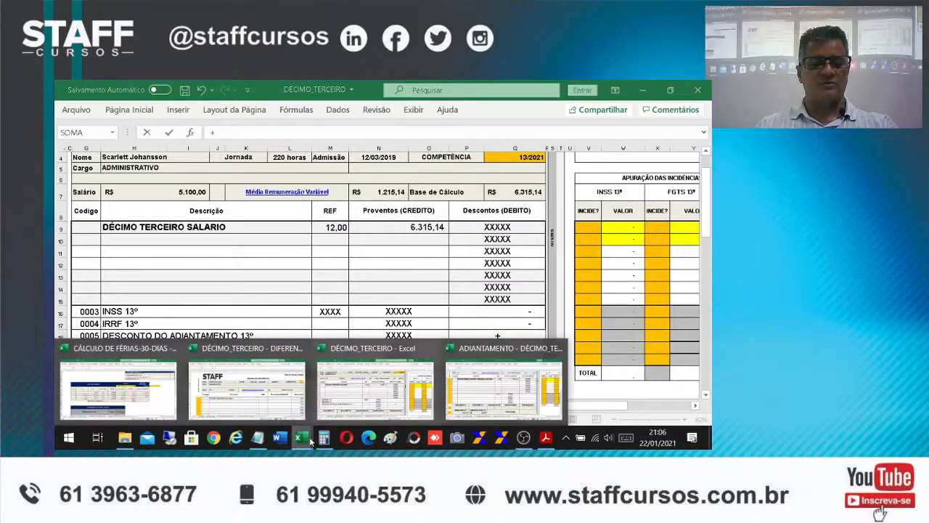
pyautogui.click(468, 387)
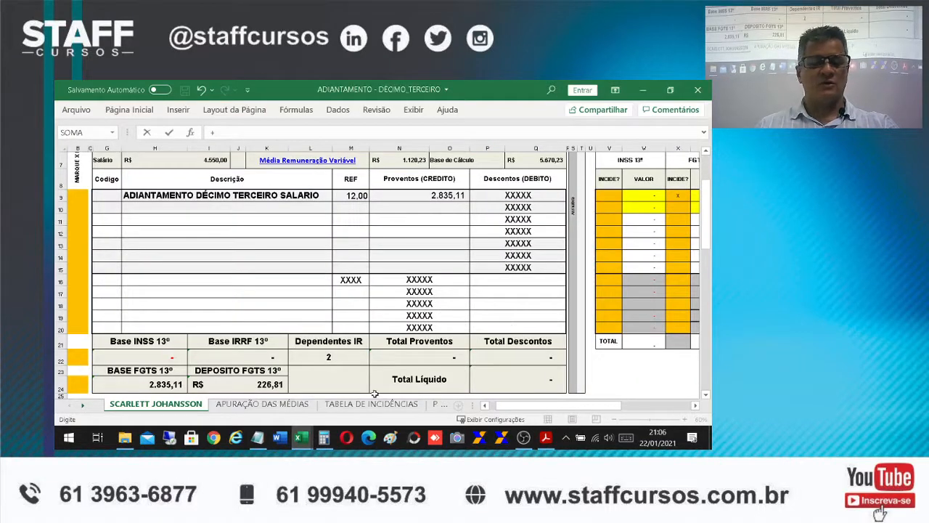
pyautogui.click(435, 196)
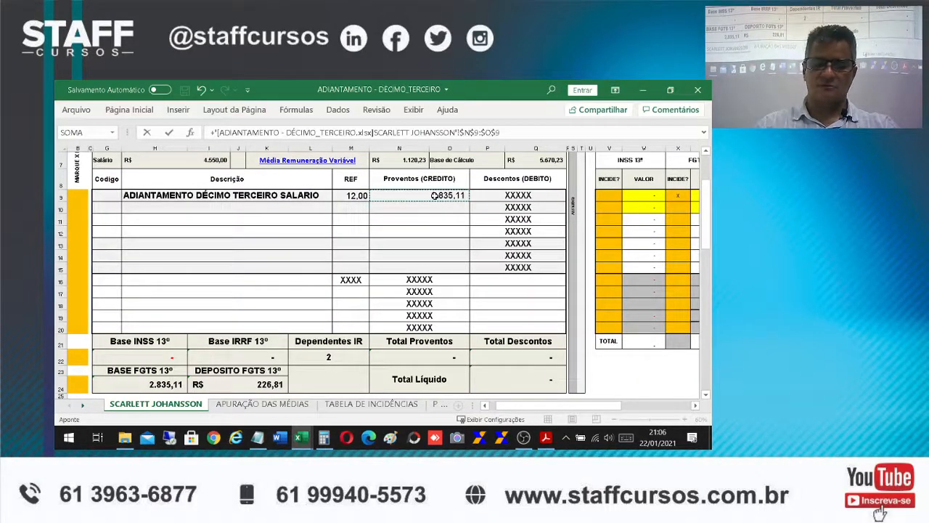
pyautogui.press('Return')
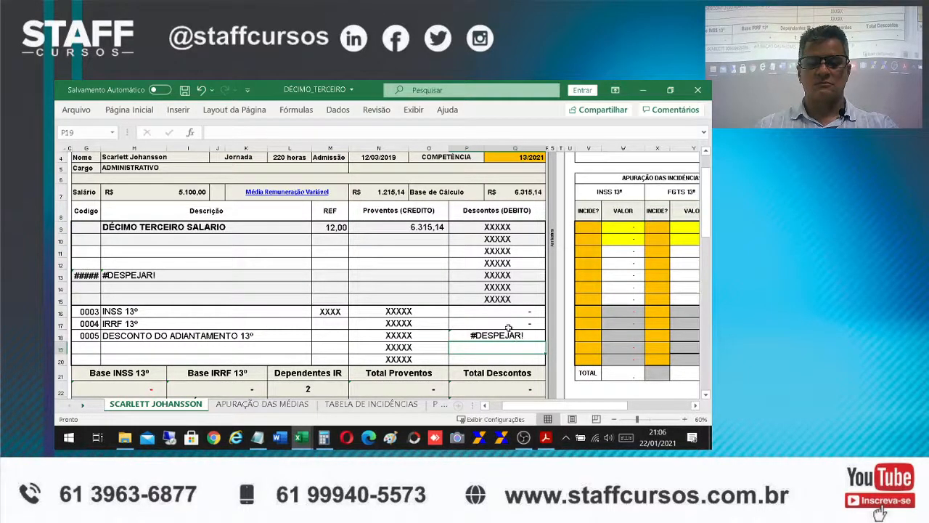
# Shorten the external reference in the P18 formula from a range to the single cell $N$9
pyautogui.click(491, 332)
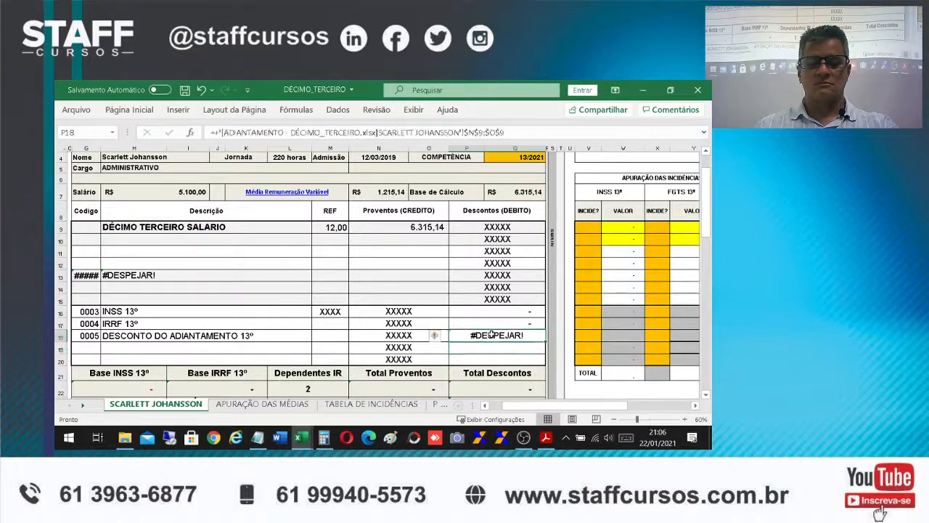
pyautogui.moveTo(485, 132); pyautogui.dragTo(528, 133)
pyautogui.press('BackSpace')
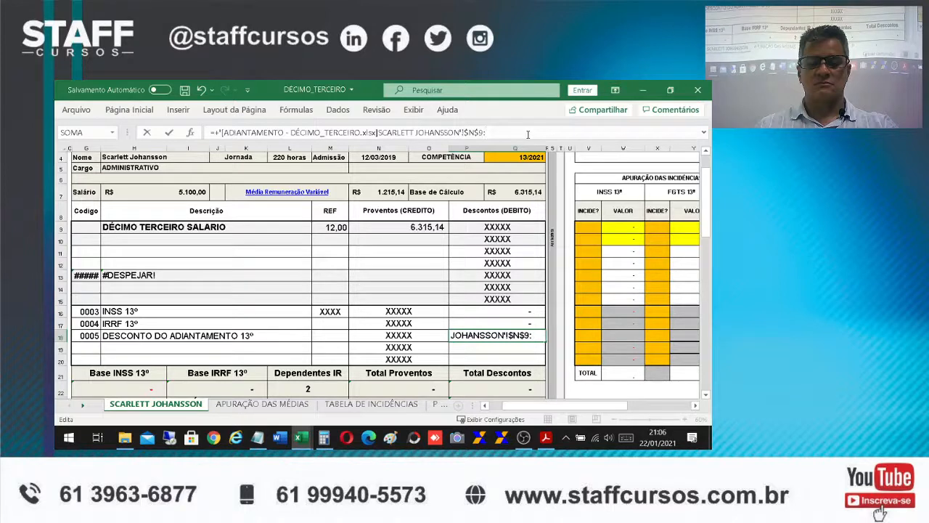
pyautogui.press('Return')
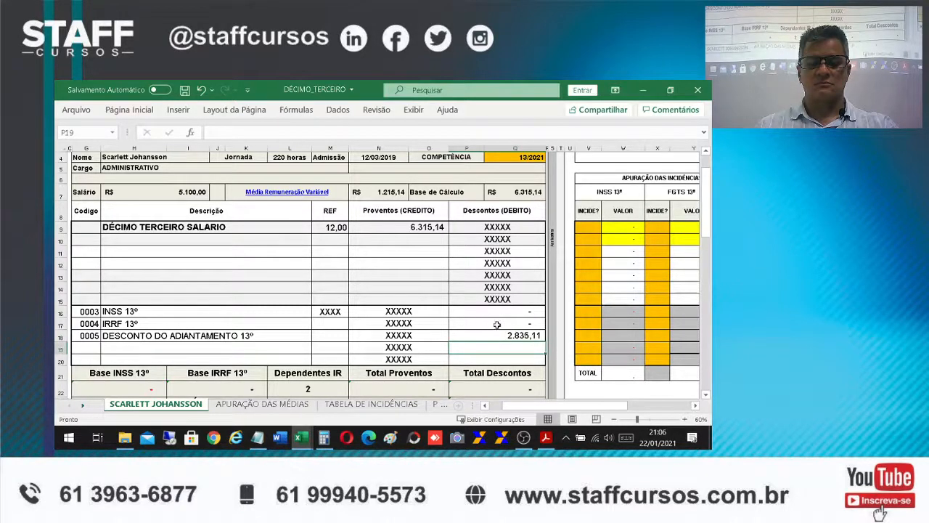
# Mark the thirteenth-salary line with x for INSS, FGTS and IRRF incidence in V9, X9 and Z9
pyautogui.click(583, 233)
pyautogui.write('x')
pyautogui.press('Return')
pyautogui.press('Right')
pyautogui.press('Right')
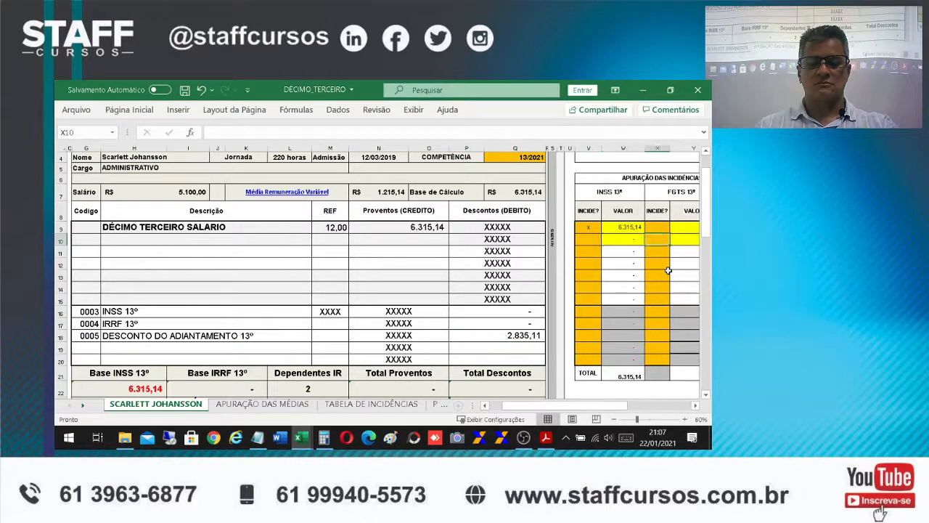
pyautogui.press('Up')
pyautogui.write('x')
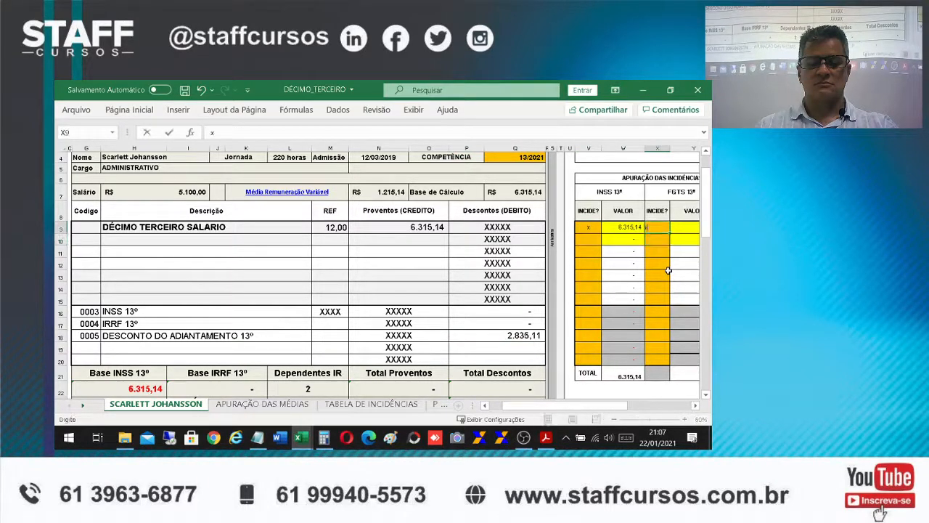
pyautogui.press('Right')
pyautogui.press('Right')
pyautogui.write('x')
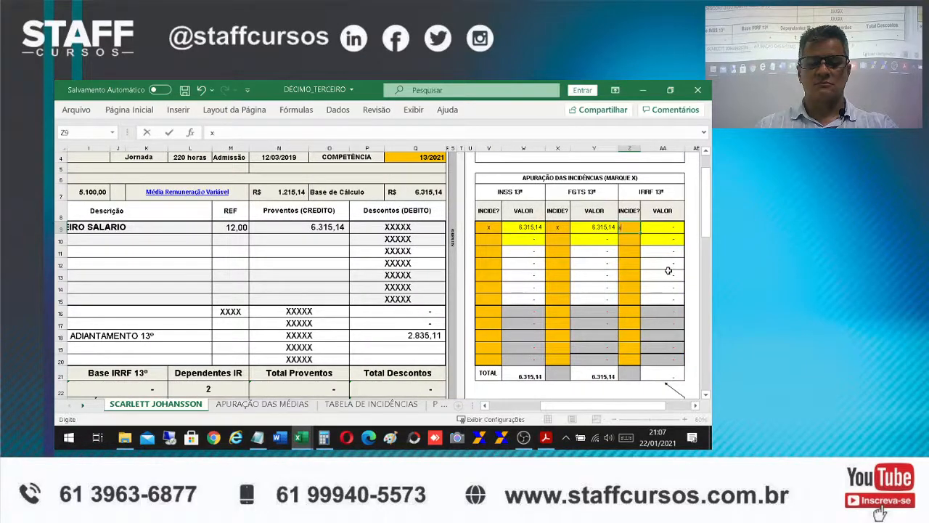
pyautogui.press('Return')
# Examine the bracket-by-bracket discounts in the INSS table and the total to deduct in N48
pyautogui.scroll(-5, 404, 290)
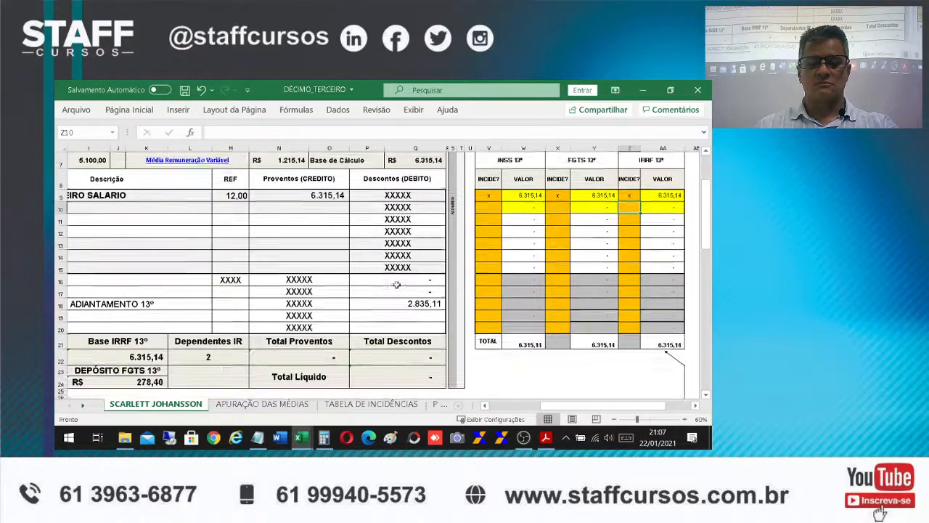
pyautogui.scroll(-4, 405, 291)
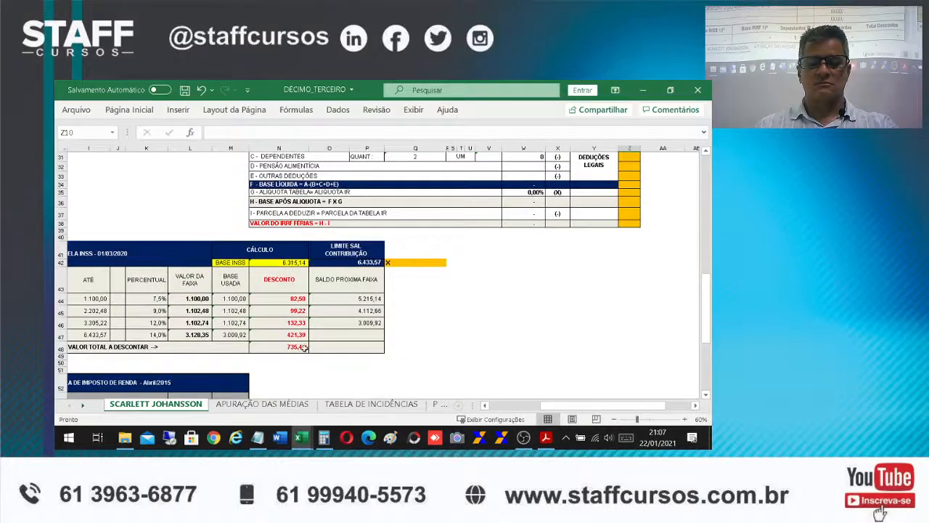
pyautogui.click(289, 339)
pyautogui.click(289, 347)
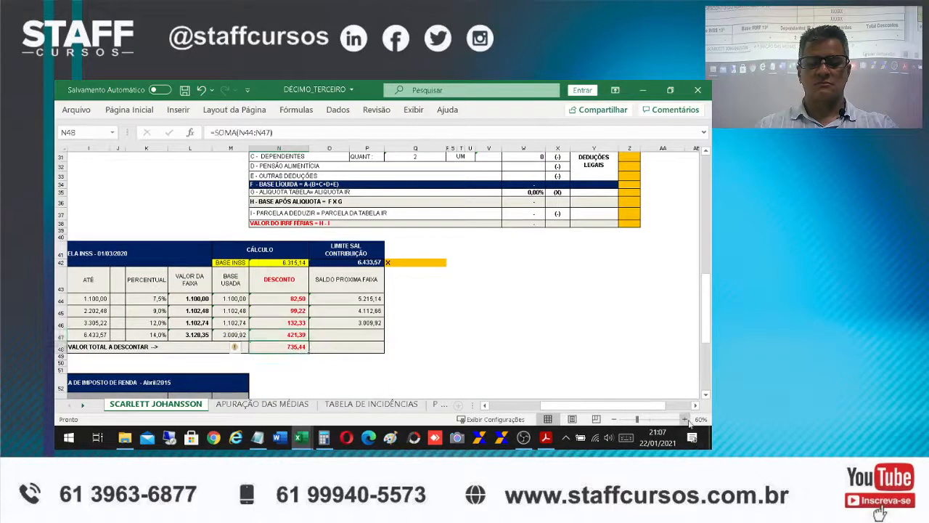
pyautogui.click(686, 420)
pyautogui.click(685, 419)
pyautogui.moveTo(622, 412); pyautogui.dragTo(594, 404)
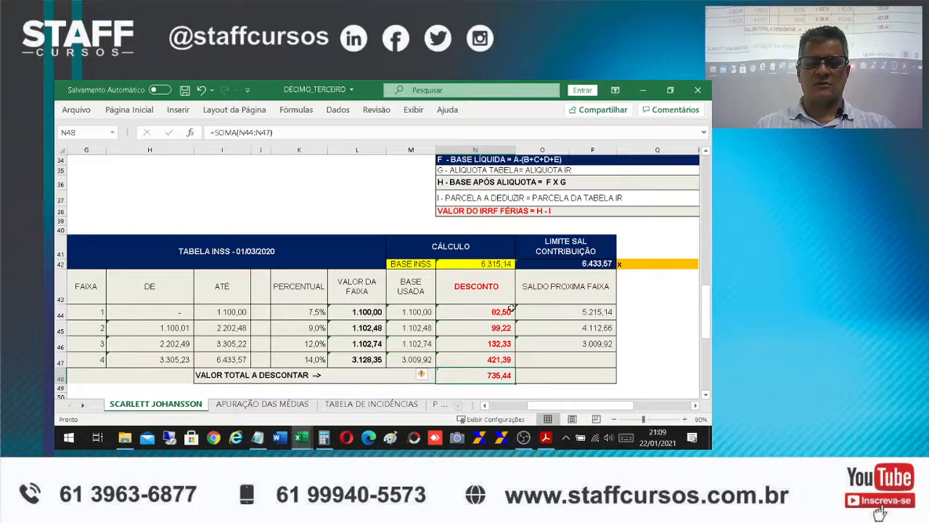
# Mark B16 with x to calculate the INSS 13º discount on the receipt
pyautogui.scroll(9, 511, 308)
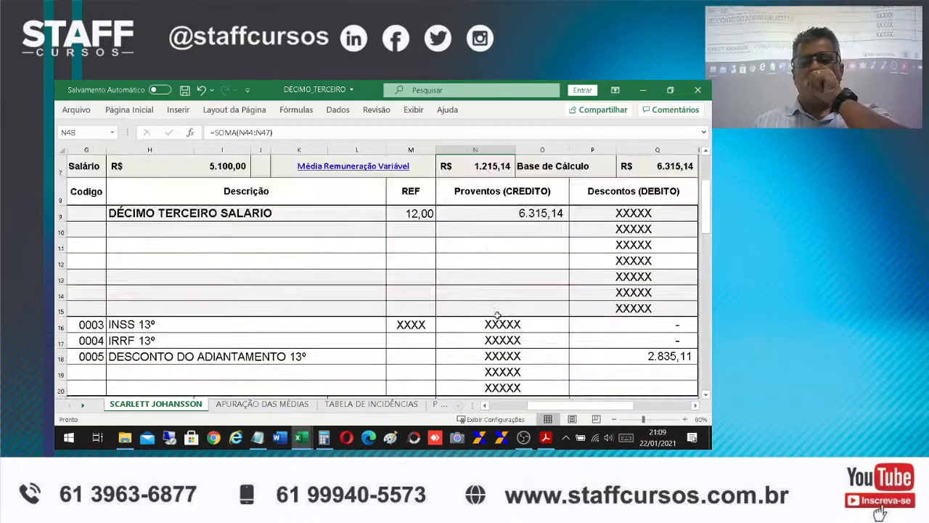
pyautogui.click(615, 420)
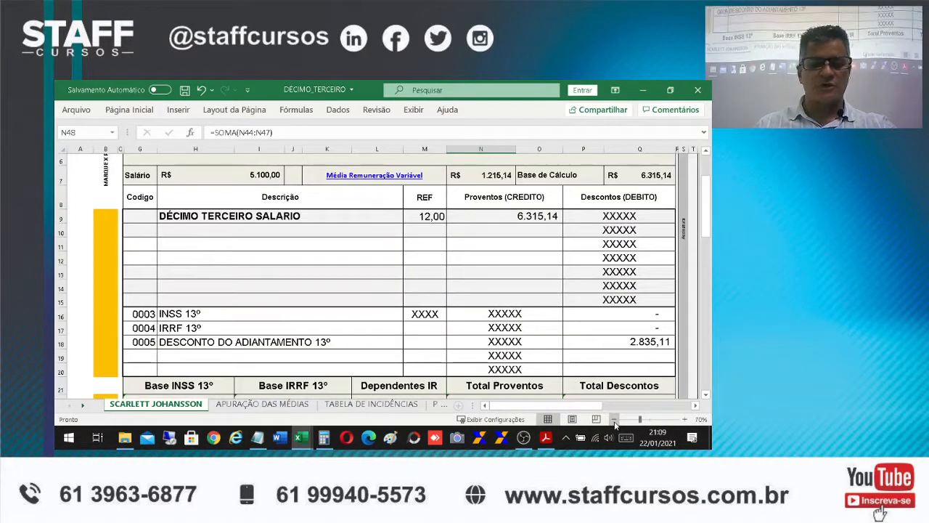
pyautogui.click(615, 420)
pyautogui.click(100, 314)
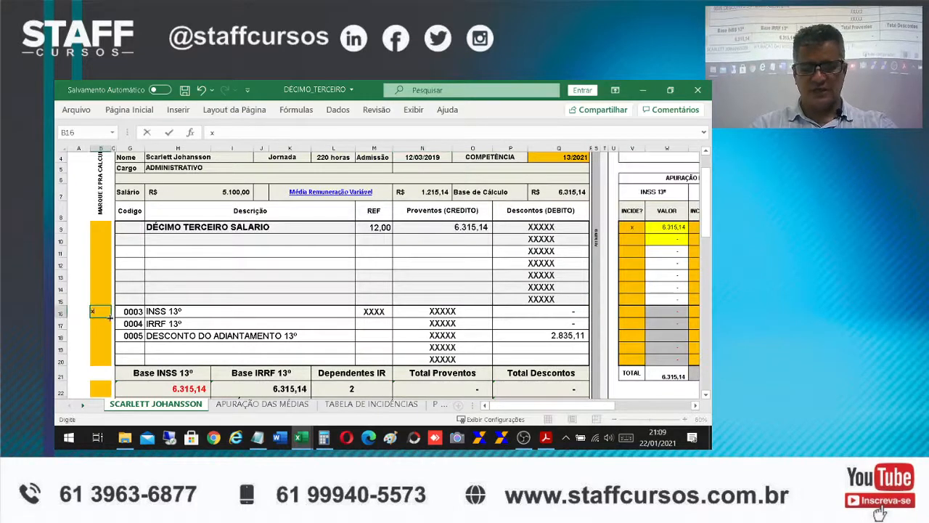
pyautogui.write('x')
pyautogui.press('Return')
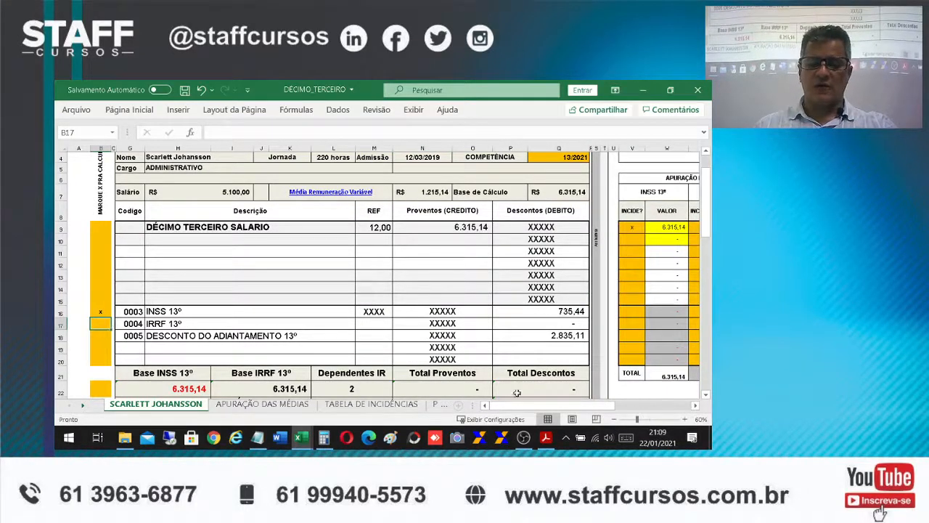
# In the income tax calculation, mark Base Bruta, INSS Descontado and Dependentes with x in Z29 to Z31
pyautogui.moveTo(552, 406); pyautogui.dragTo(628, 404)
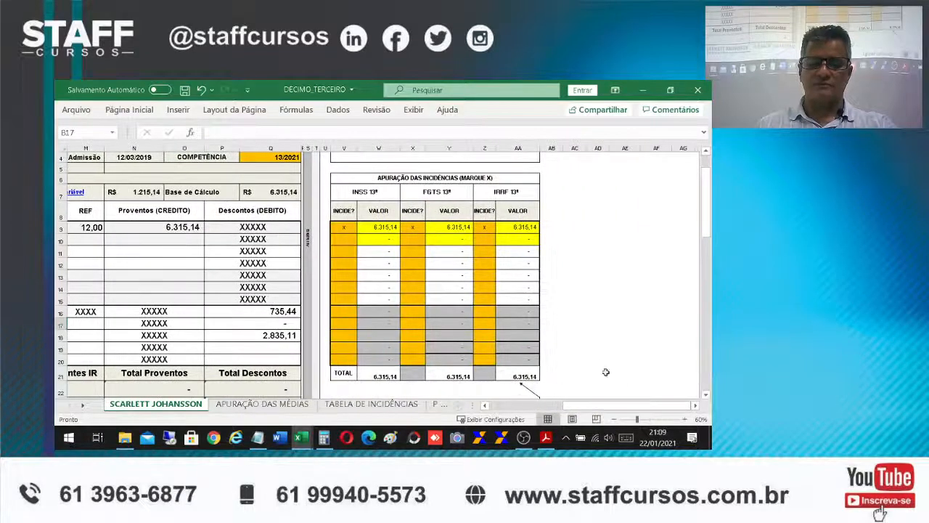
pyautogui.scroll(-5, 610, 376)
pyautogui.click(484, 264)
pyautogui.write('x')
pyautogui.press('Return')
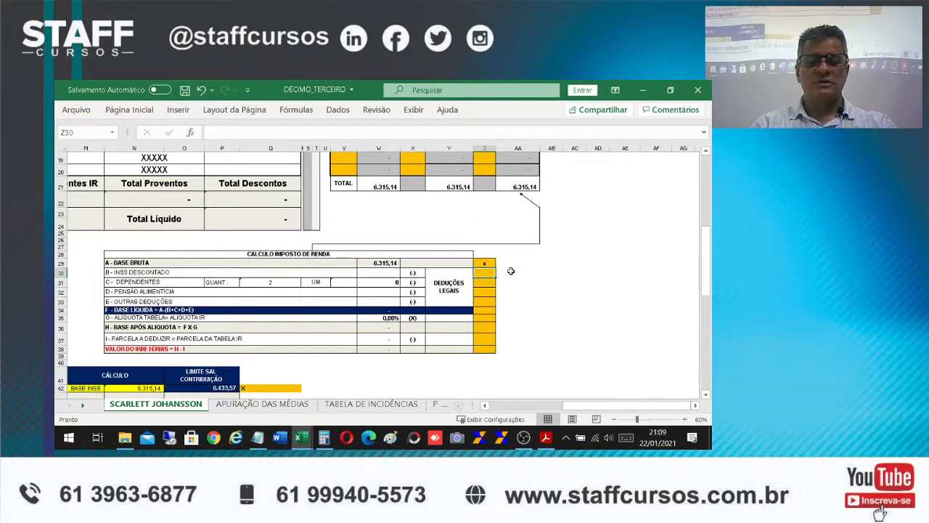
pyautogui.write('x')
pyautogui.press('Return')
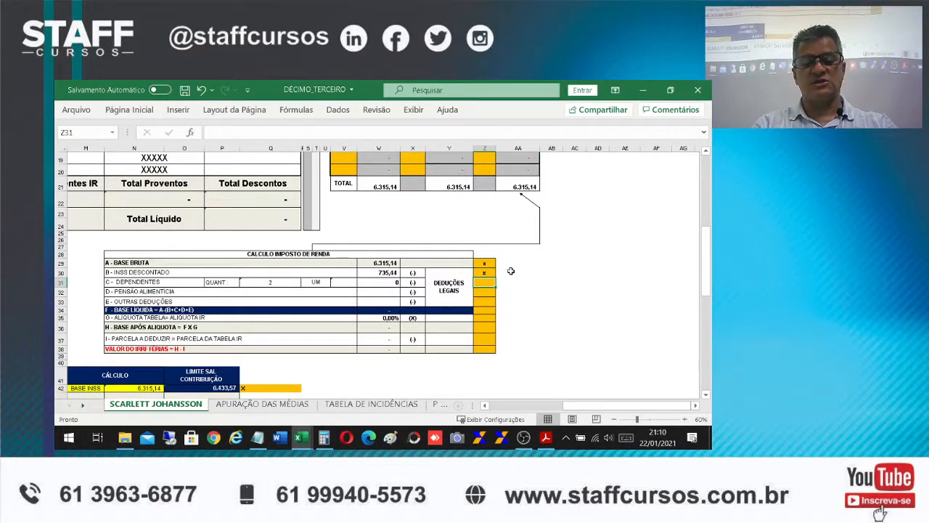
pyautogui.write('x')
pyautogui.press('Return')
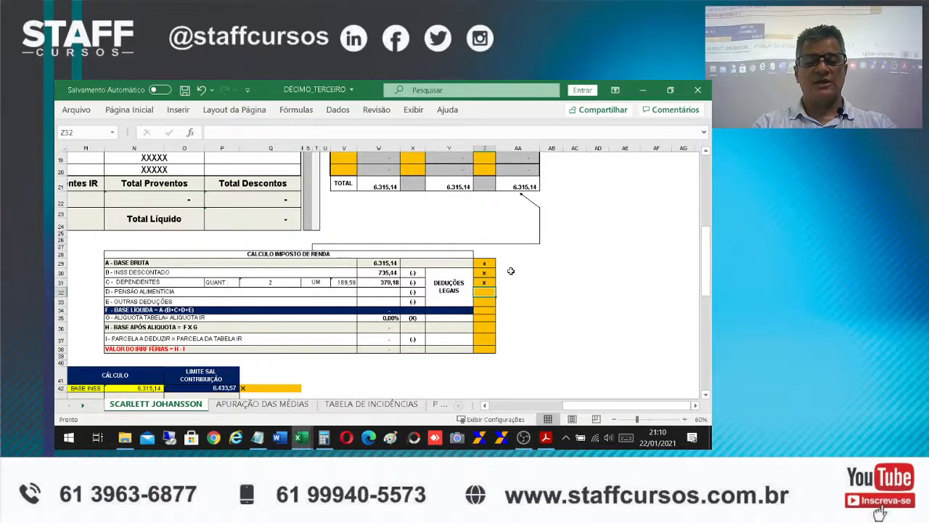
# Mark Pensão Alimentícia, Outras Deduções and Base Líquida with x in Z32 to Z34
pyautogui.write('x')
pyautogui.press('Return')
pyautogui.write('x')
pyautogui.press('Return')
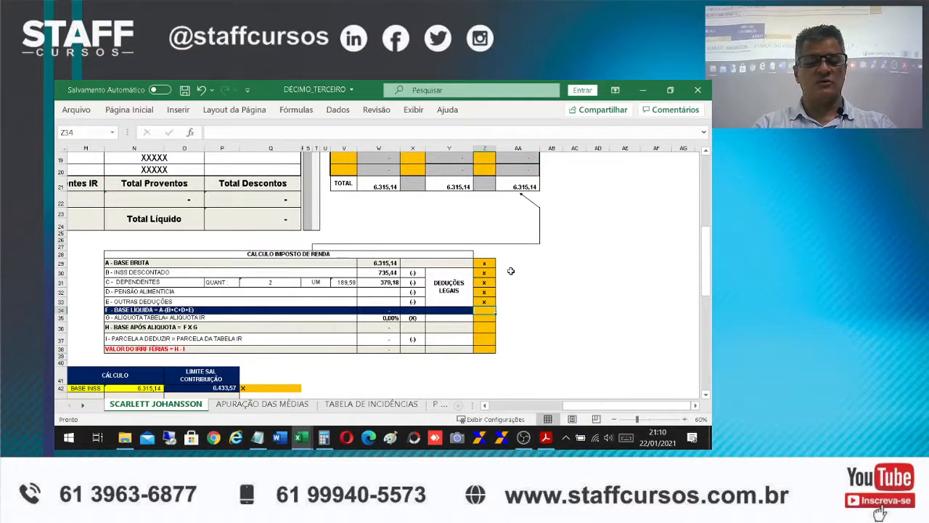
pyautogui.write('x')
pyautogui.press('Return')
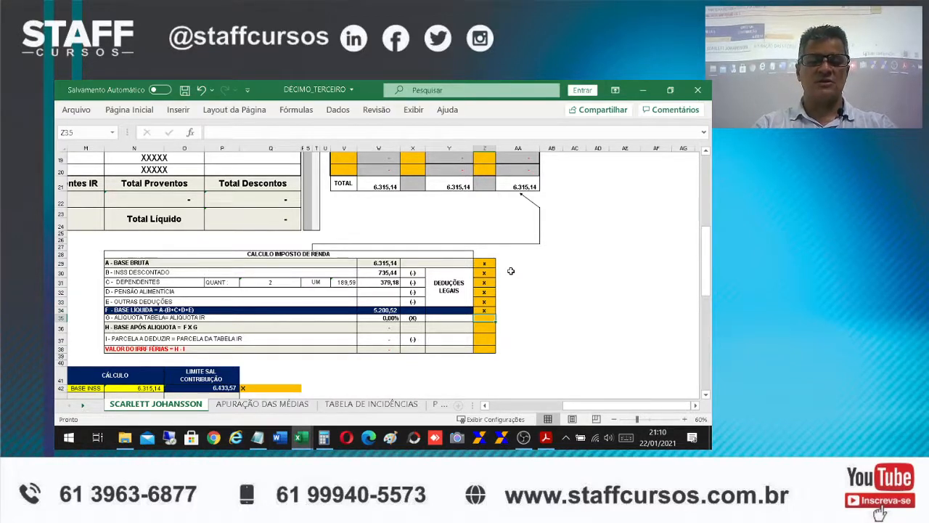
# Mark Alíquota Tabela, Base Após Alíquota and Parcela a Deduzir with x in Z35 to Z37
pyautogui.press('Return')
pyautogui.press('Up')
pyautogui.write('x4')
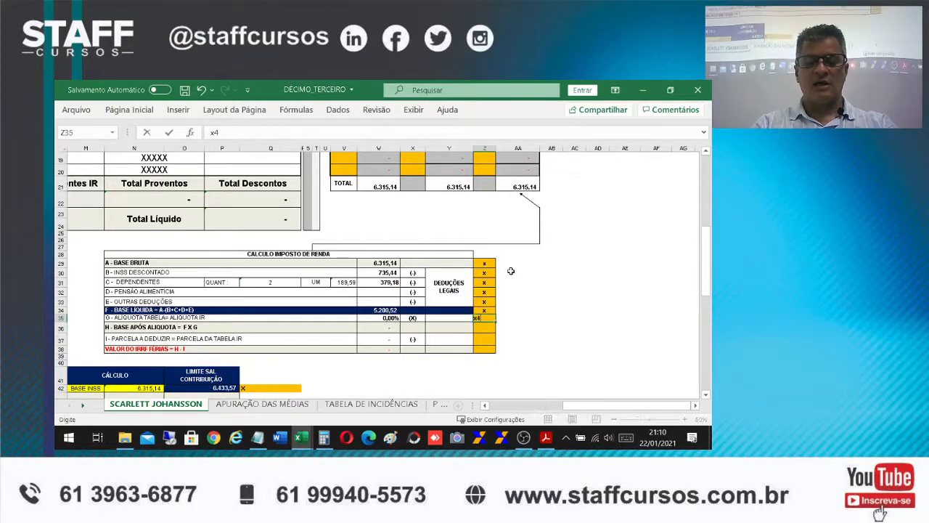
pyautogui.press('Return')
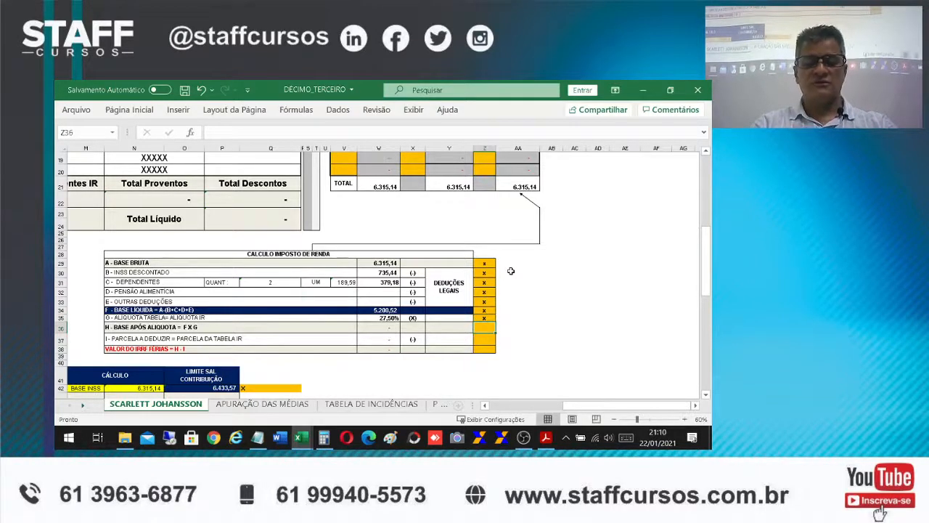
pyautogui.write('x')
pyautogui.press('Return')
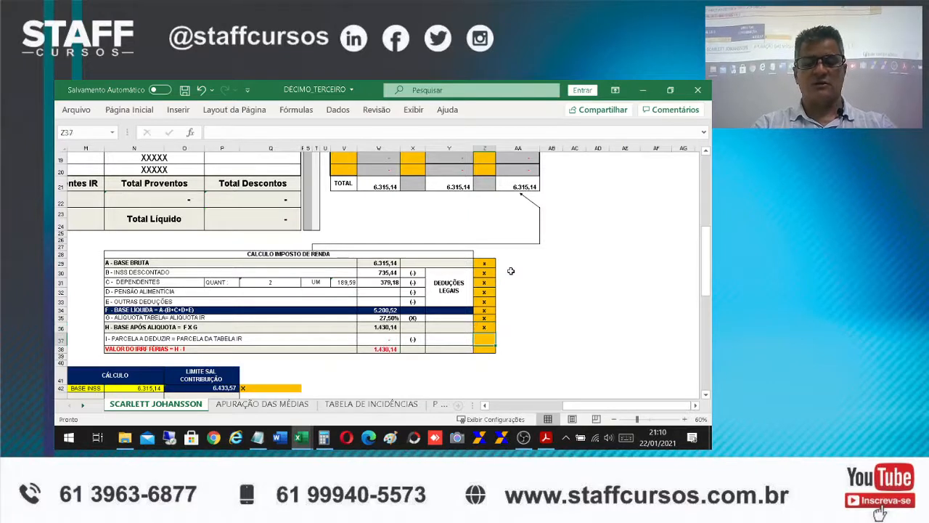
pyautogui.write('x')
pyautogui.press('Return')
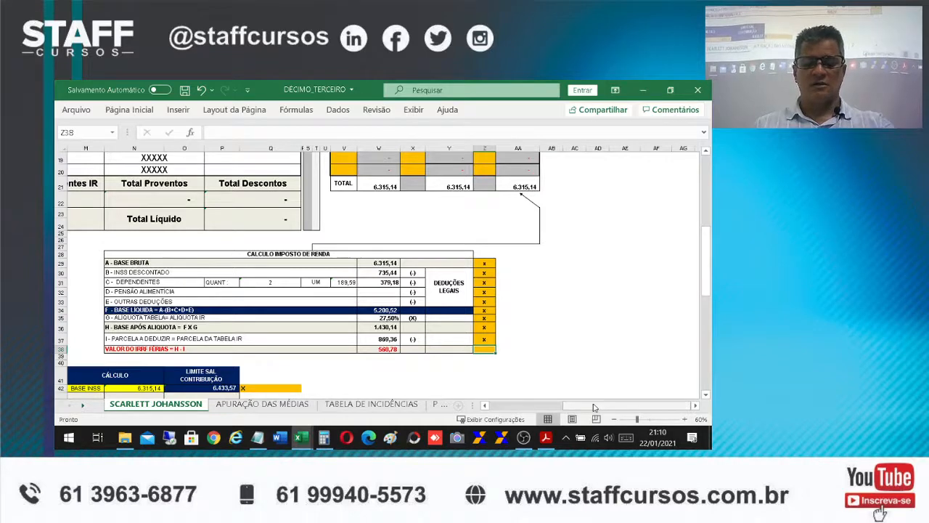
# Mark B17 with x to calculate the IRRF 13º discount on the receipt
pyautogui.moveTo(595, 408); pyautogui.dragTo(536, 407)
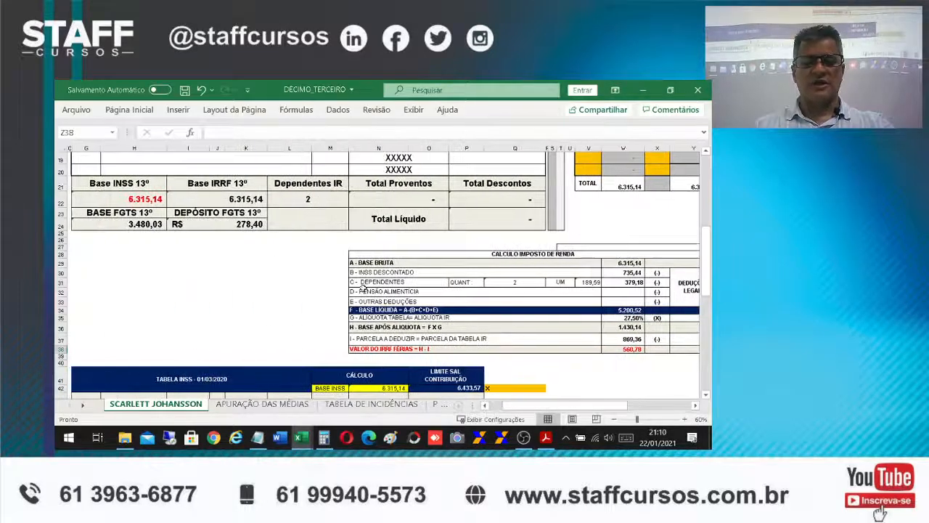
pyautogui.scroll(2, 192, 245)
pyautogui.click(71, 218)
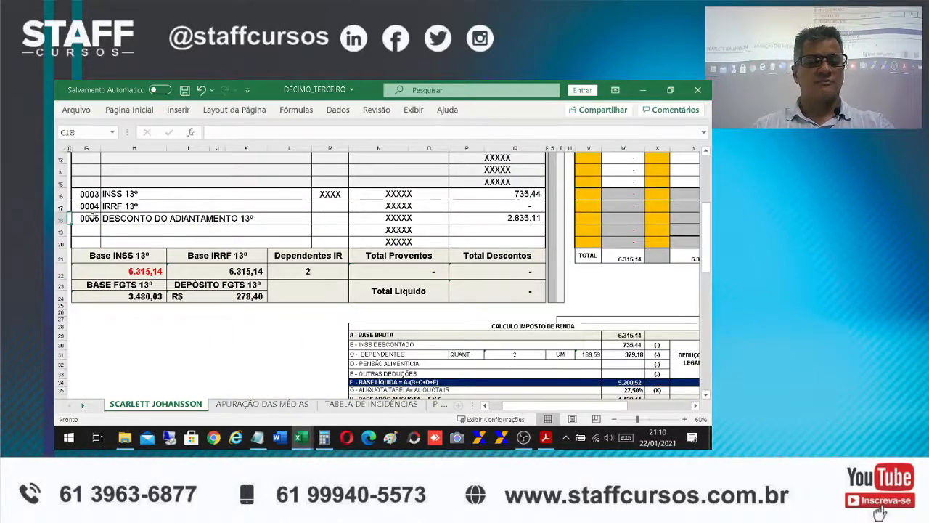
pyautogui.press('Up')
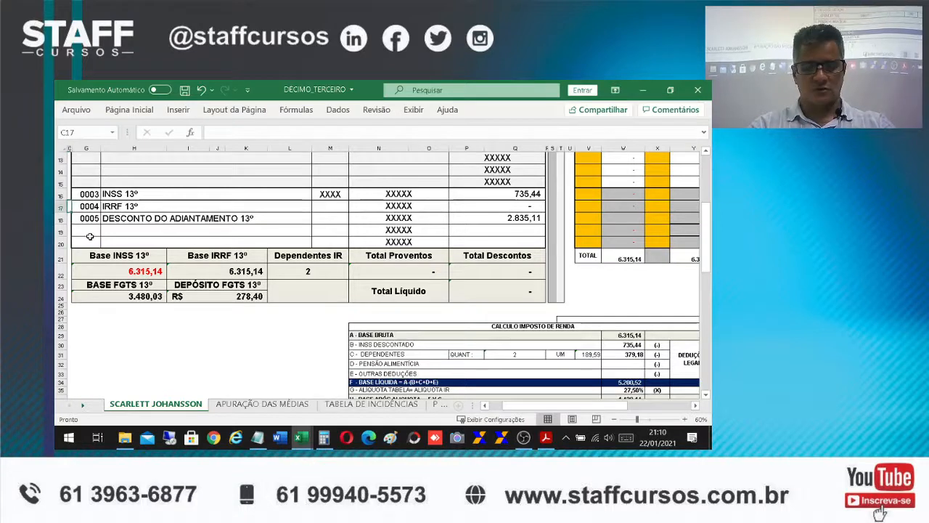
pyautogui.press('Left')
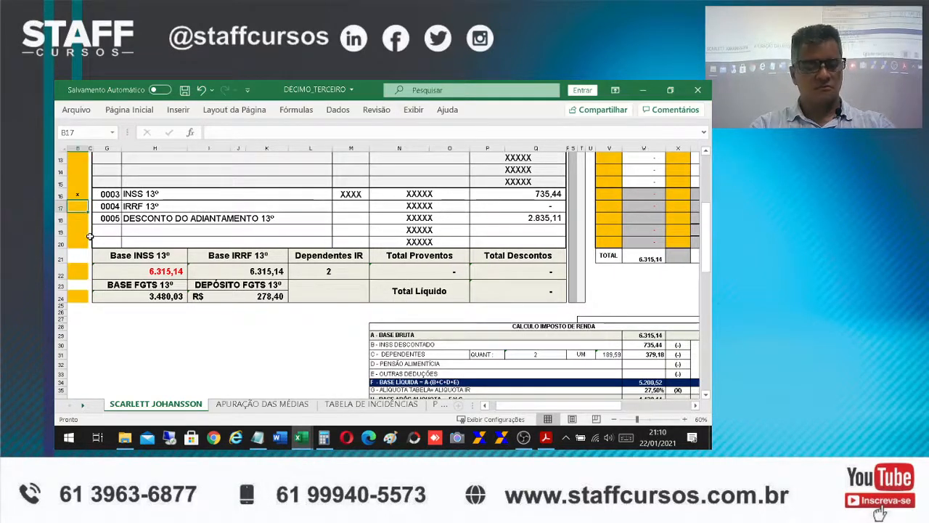
pyautogui.write('x')
pyautogui.press('Return')
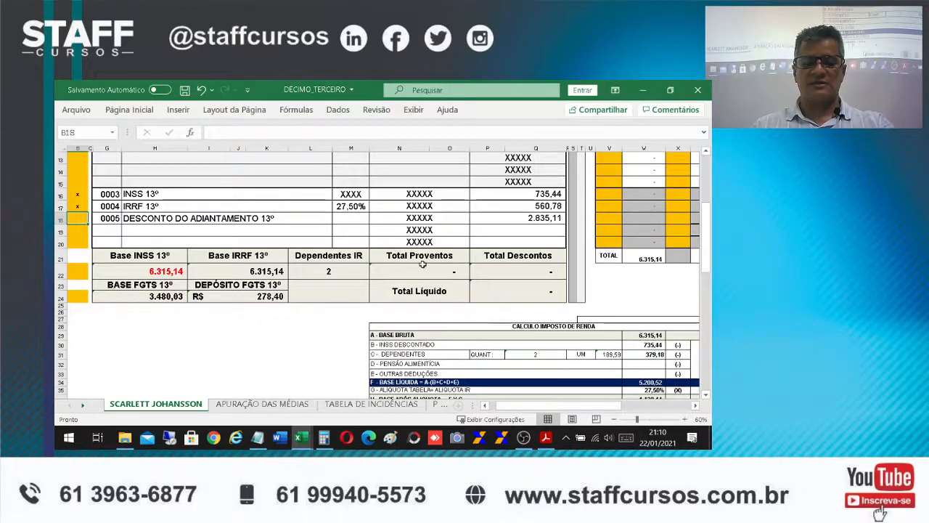
# Mark B22 and B24 with x to calculate Total Proventos, Total Descontos and Total Líquido on the receipt
pyautogui.click(84, 273)
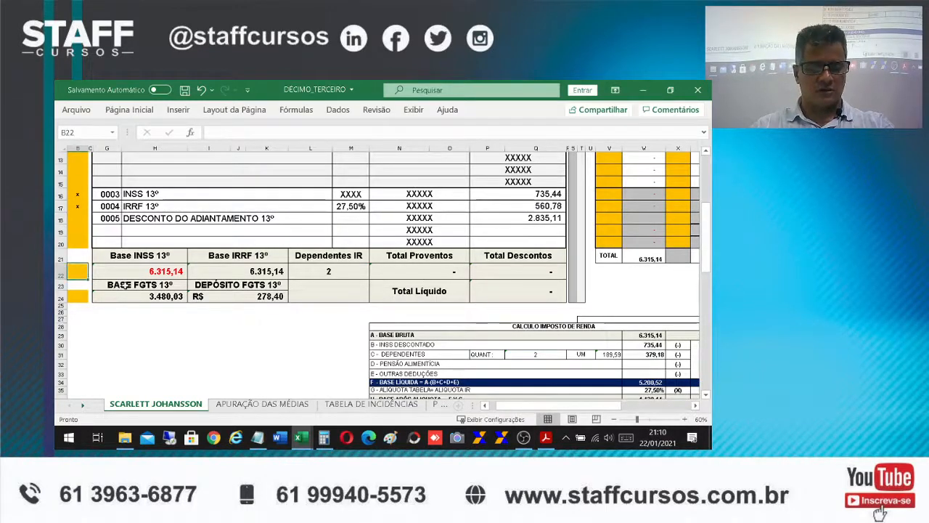
pyautogui.write('x')
pyautogui.press('Return')
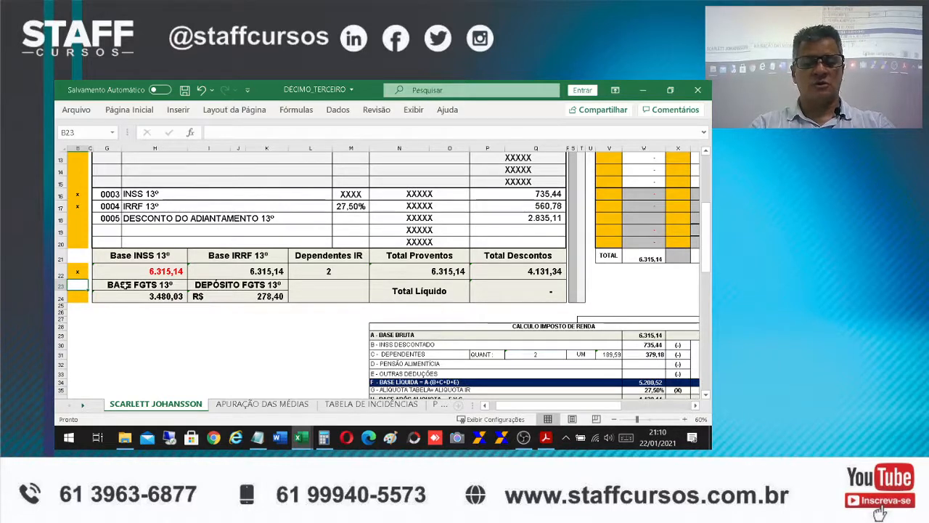
pyautogui.press('Down')
pyautogui.write('x')
pyautogui.press('Return')
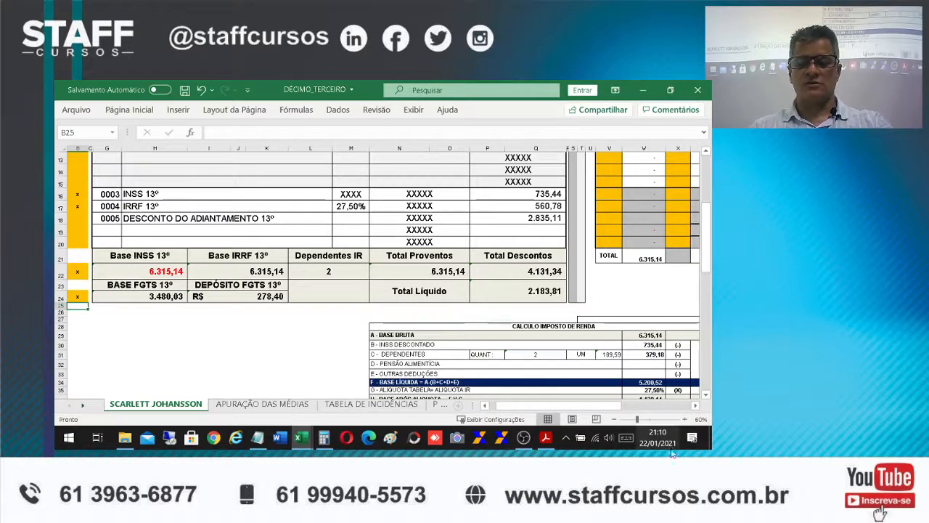
pyautogui.moveTo(563, 409); pyautogui.dragTo(619, 358)
pyautogui.scroll(-1, 618, 358)
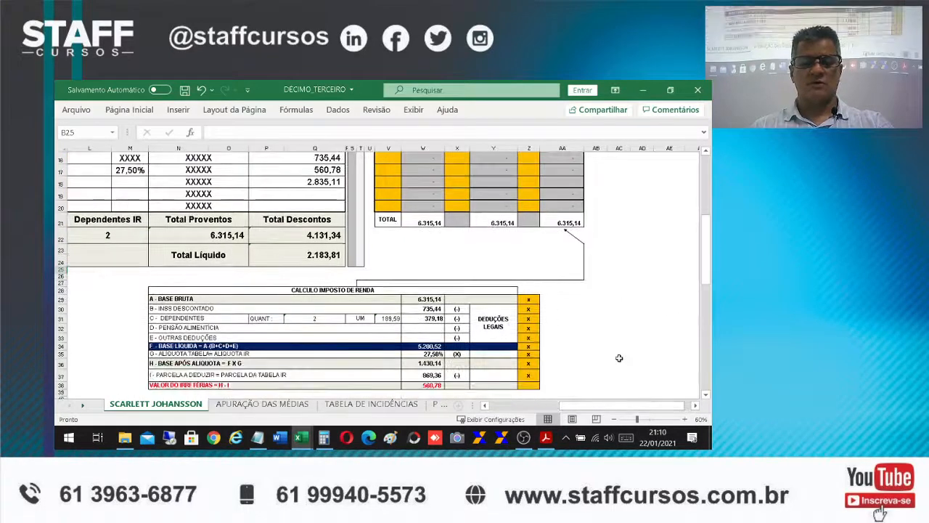
pyautogui.scroll(-1, 619, 358)
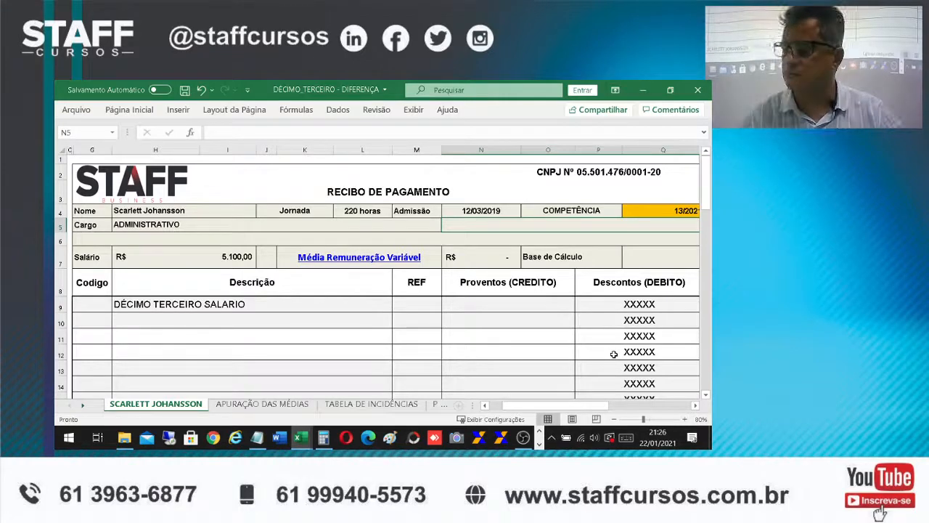
# Examine the monthly night-shift hours, overtime, DSR and bonus values from jan/20 to dez/20 on the APURAÇÃO DAS MÉDIAS sheet
pyautogui.click(276, 407)
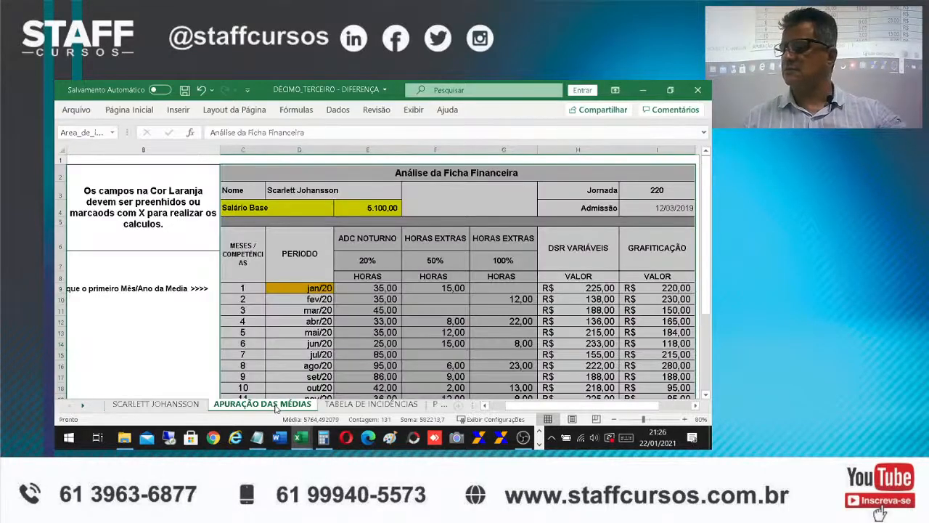
pyautogui.click(447, 331)
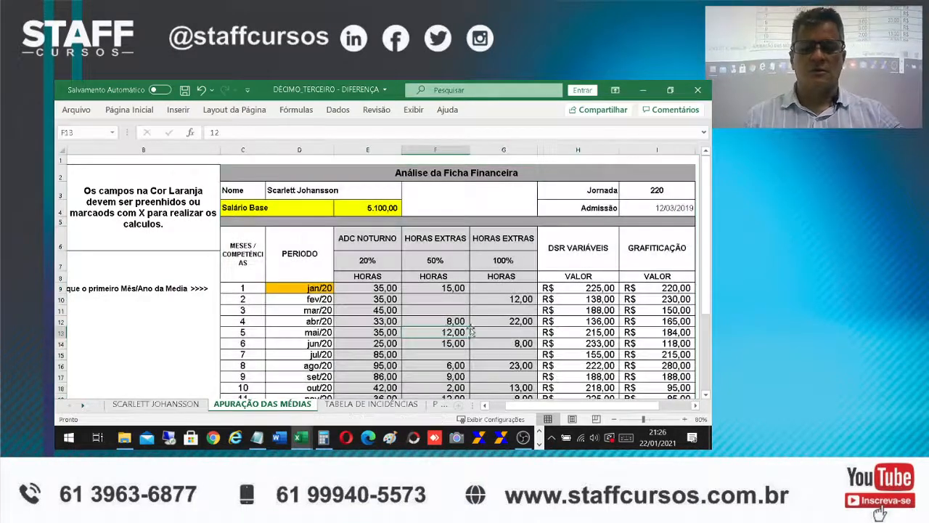
pyautogui.scroll(-2, 476, 326)
pyautogui.scroll(1, 476, 332)
pyautogui.click(289, 366)
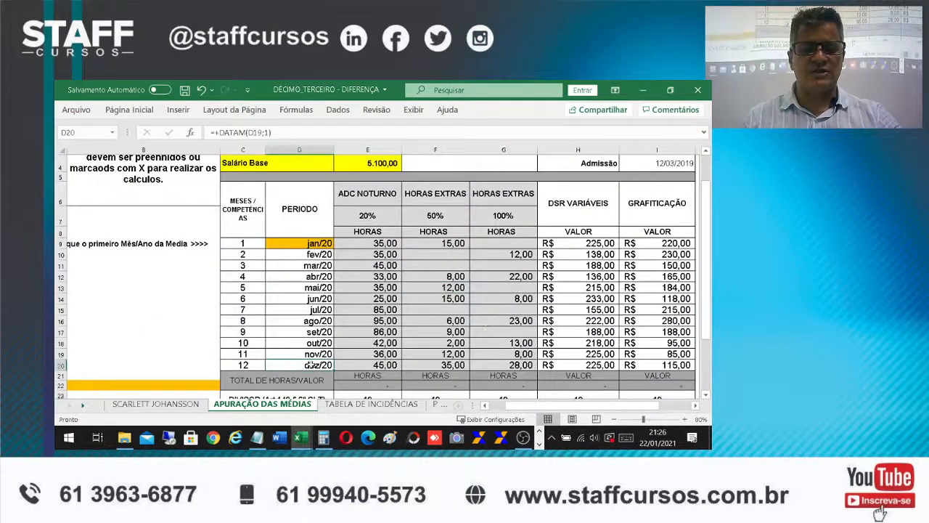
pyautogui.click(695, 405)
pyautogui.click(695, 405)
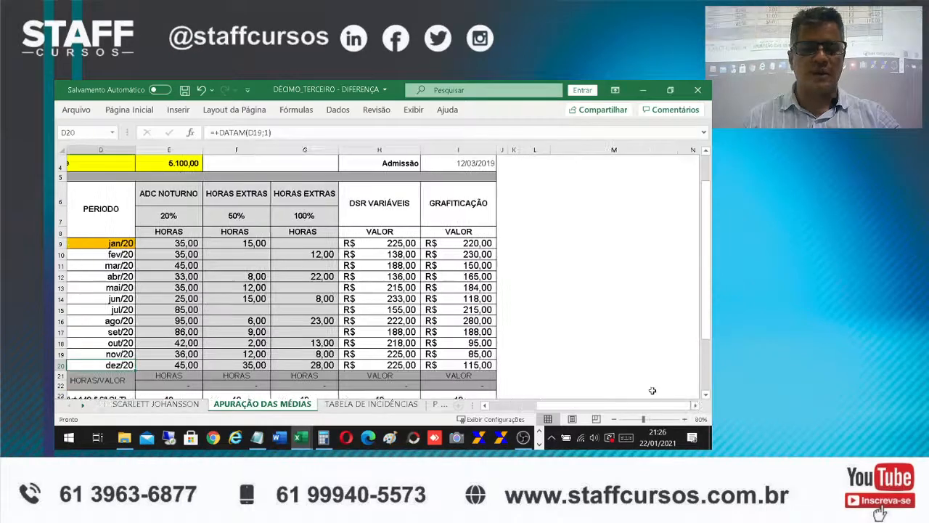
pyautogui.moveTo(626, 412); pyautogui.dragTo(613, 413)
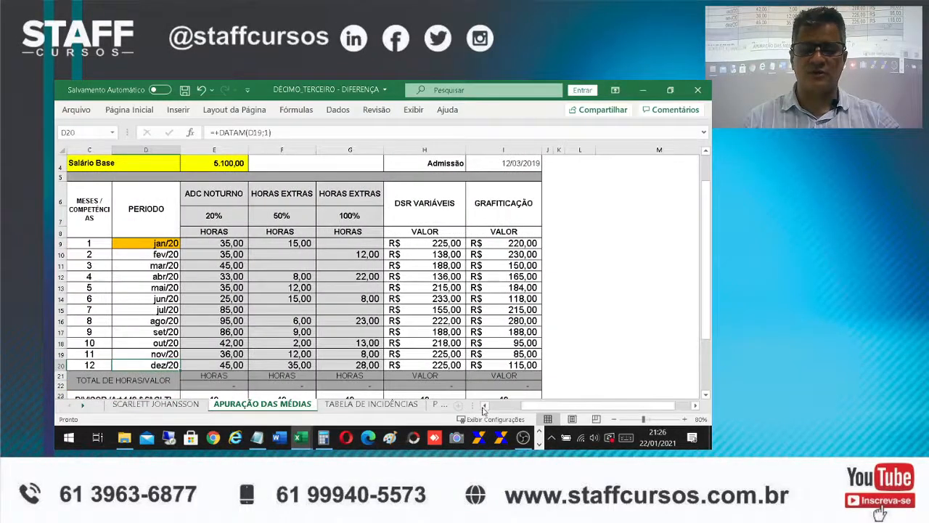
pyautogui.click(484, 405)
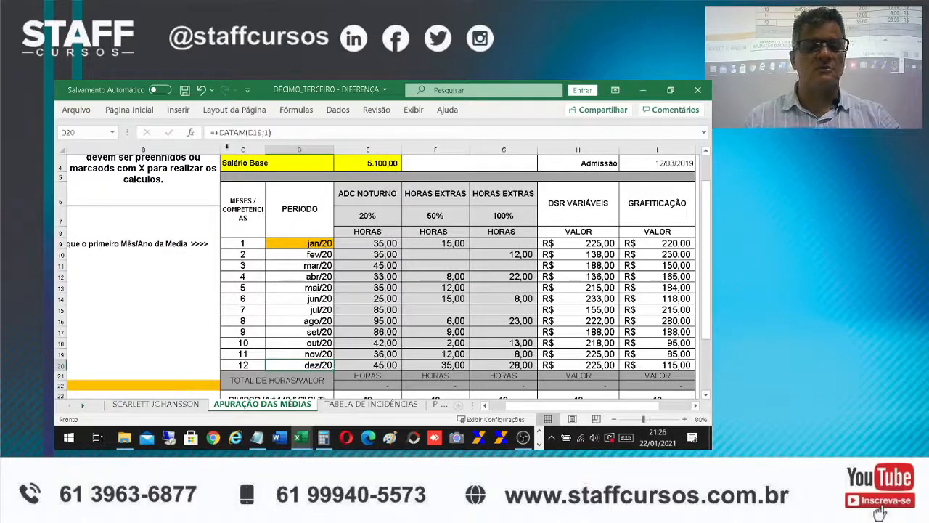
# Narrow column B and mark B22 with x to calculate the totals and averages of the variable pay
pyautogui.moveTo(220, 150); pyautogui.dragTo(156, 148)
pyautogui.click(132, 385)
pyautogui.write('x')
pyautogui.press('Return')
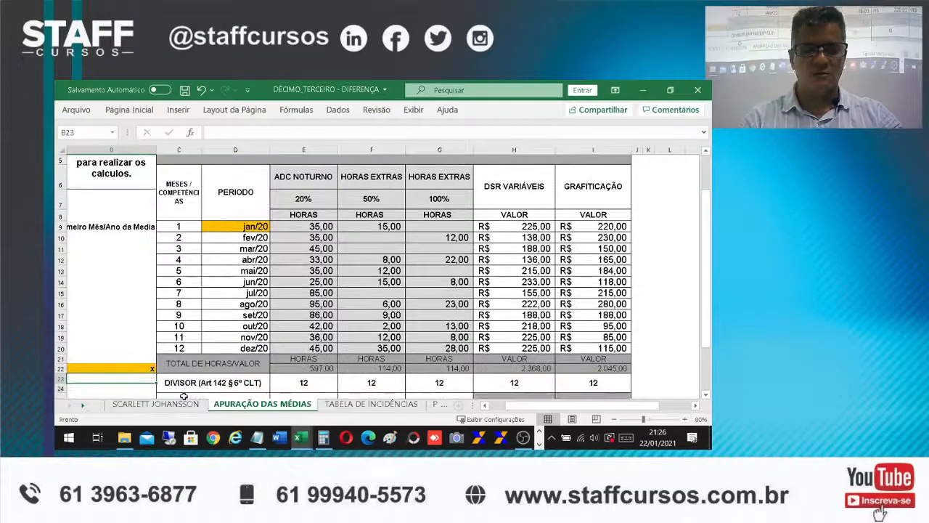
# Enlarge the total average to add to the calculation base in I27 to font size 18
pyautogui.scroll(-2, 607, 283)
pyautogui.scroll(-1, 606, 283)
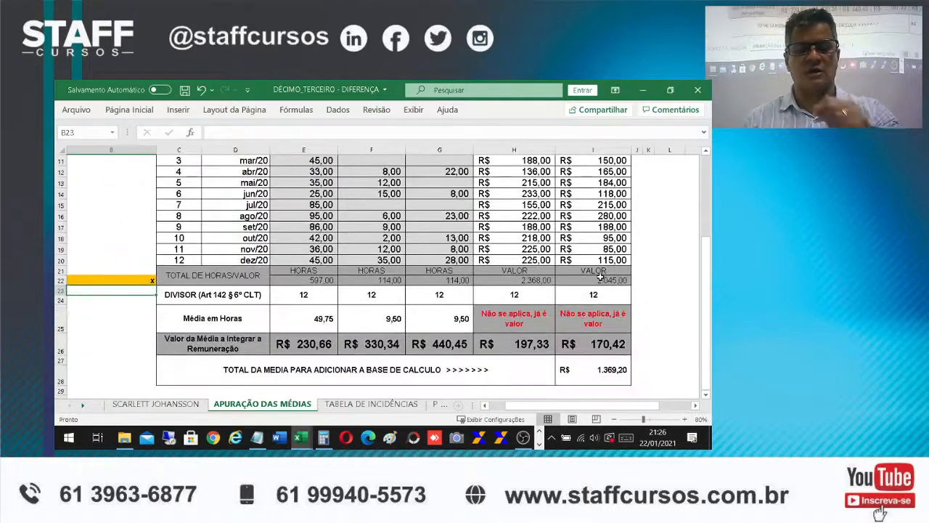
pyautogui.click(606, 369)
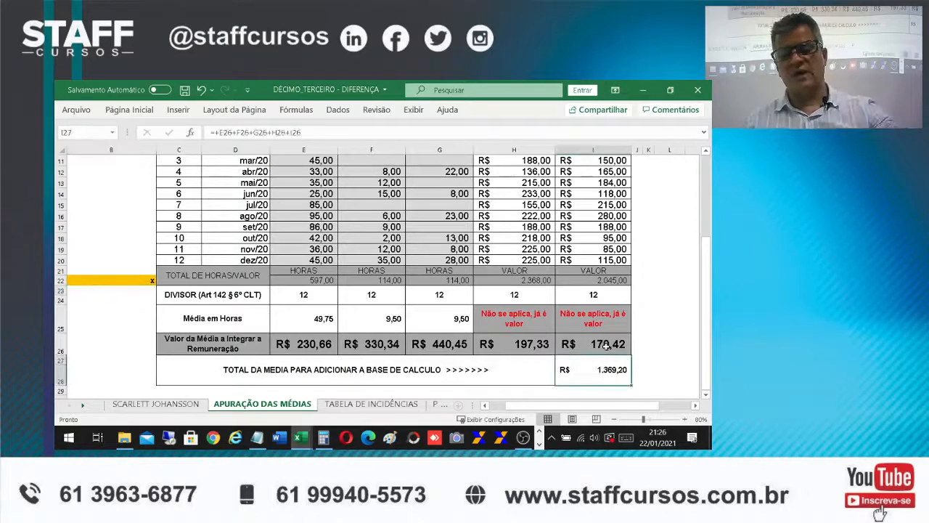
pyautogui.click(131, 109)
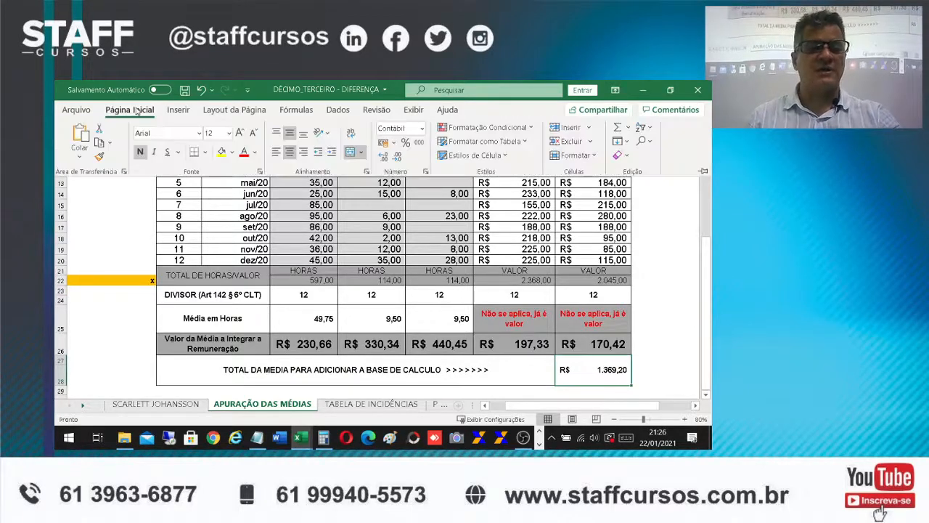
pyautogui.click(240, 133)
pyautogui.click(240, 133)
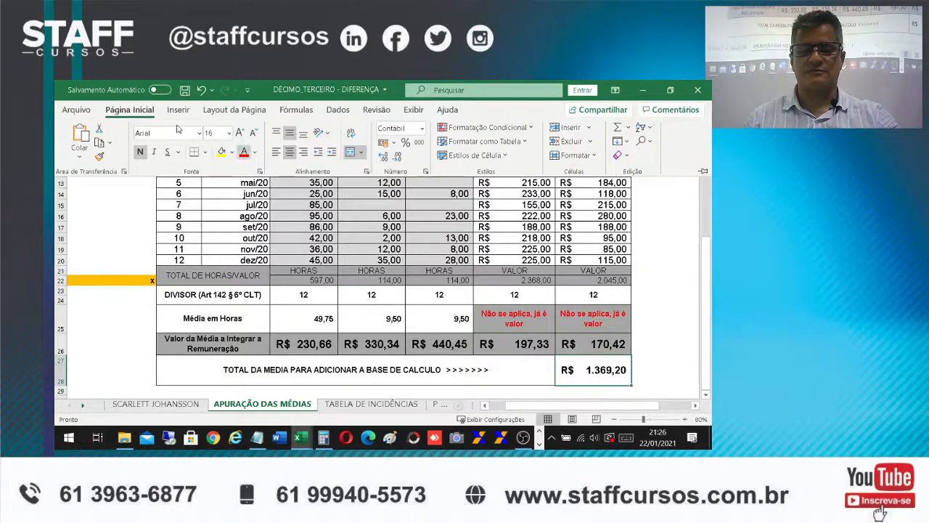
pyautogui.click(240, 133)
pyautogui.click(241, 133)
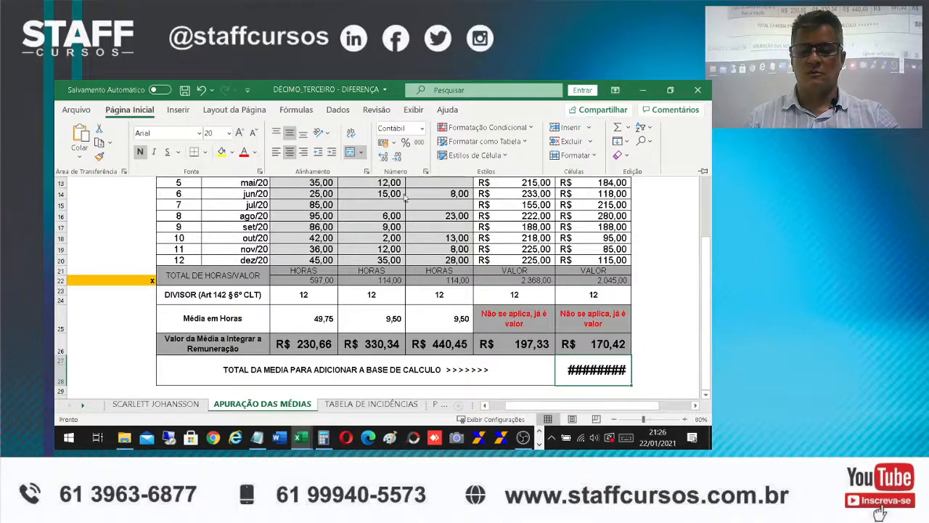
pyautogui.click(252, 133)
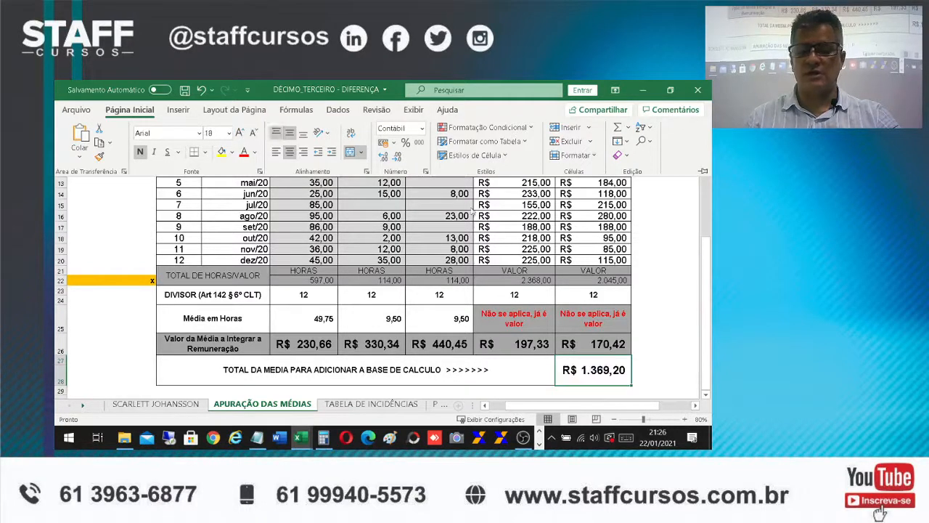
pyautogui.click(655, 327)
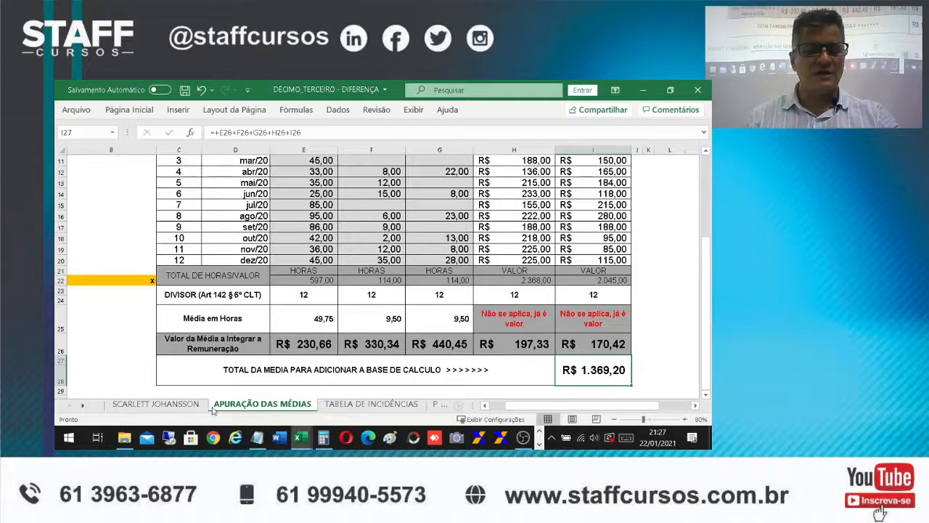
# On the payment receipt sheet, set Base de Cálculo in Q7 to the sum of the variable pay average and the salary
pyautogui.click(172, 405)
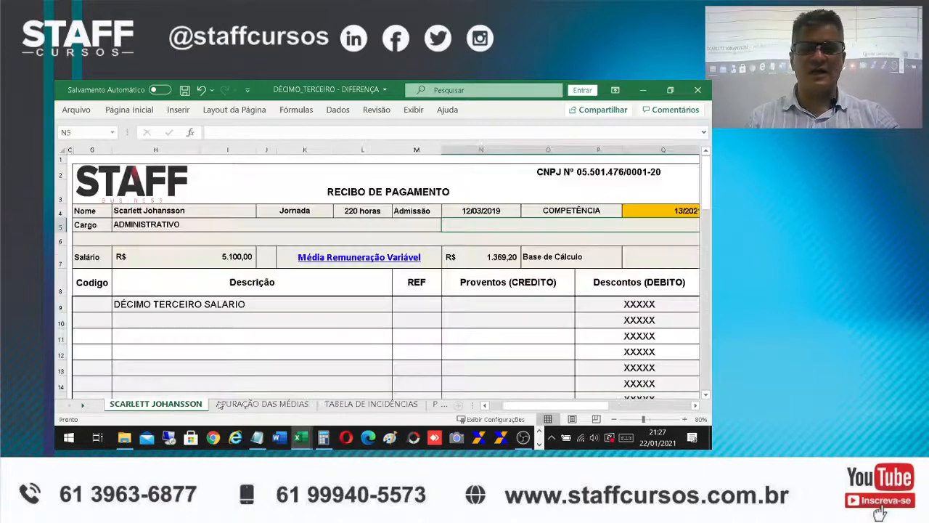
pyautogui.click(638, 256)
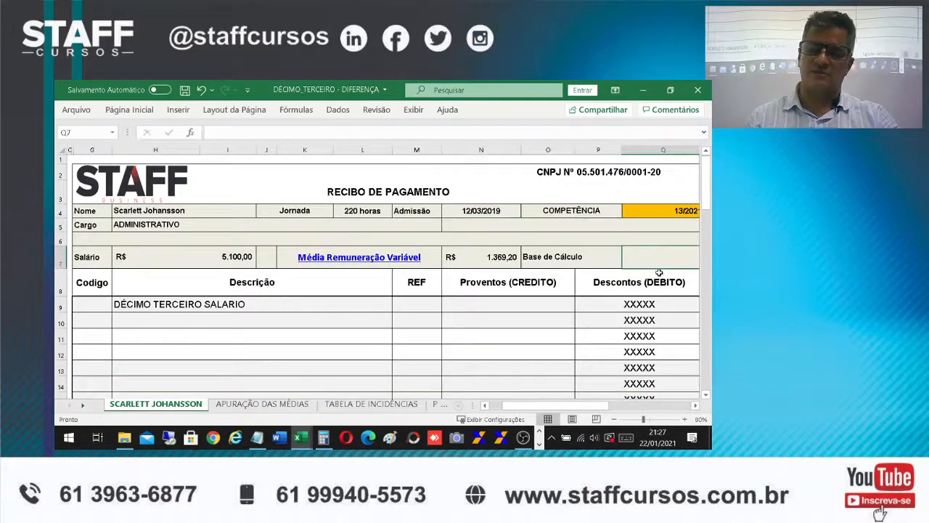
pyautogui.write('+')
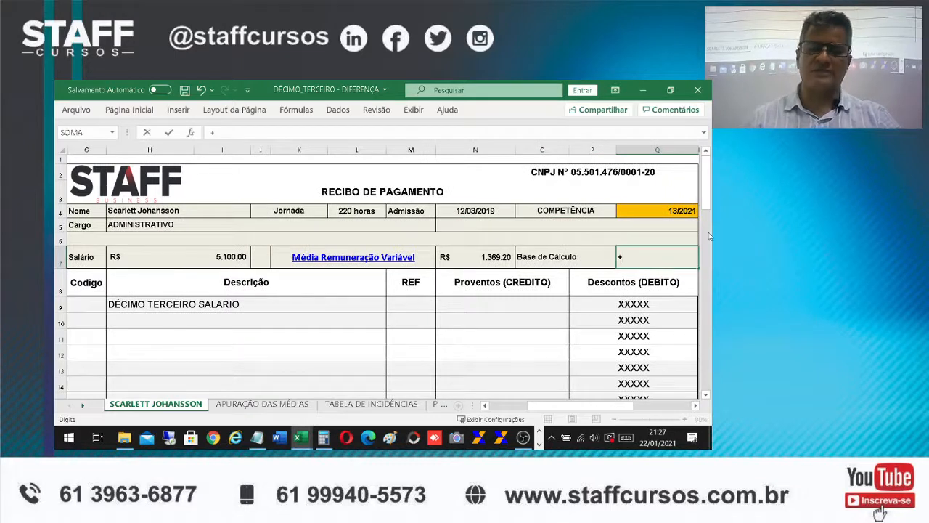
pyautogui.click(500, 256)
pyautogui.press('Return')
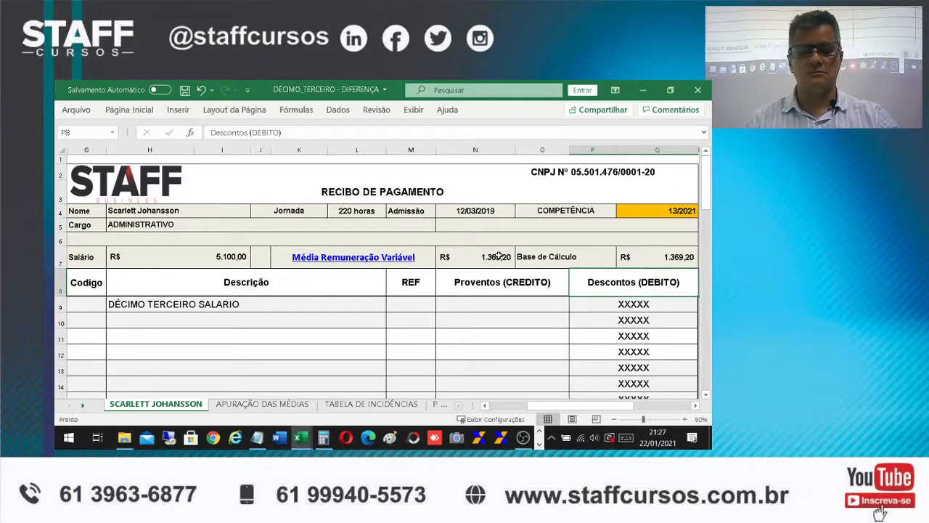
pyautogui.doubleClick(651, 256)
pyautogui.write('+')
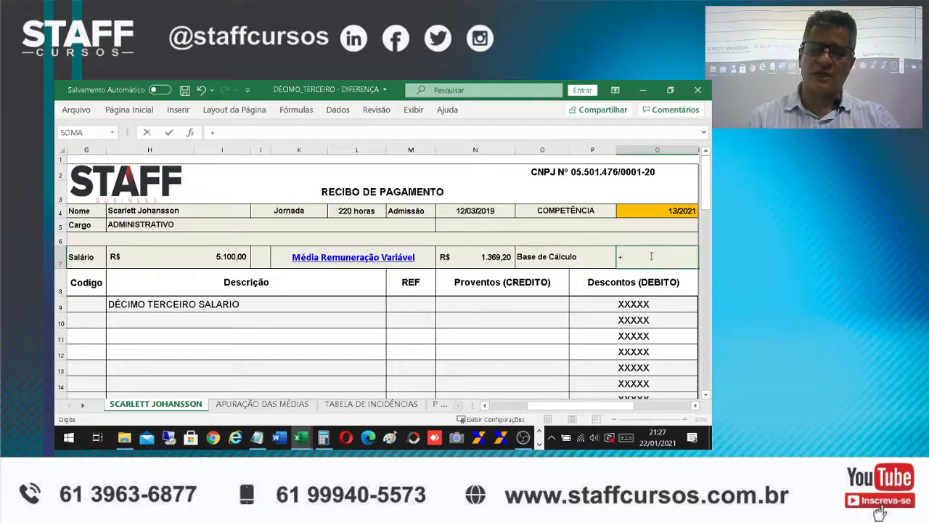
pyautogui.click(490, 259)
pyautogui.write('+')
pyautogui.click(217, 255)
pyautogui.press('Return')
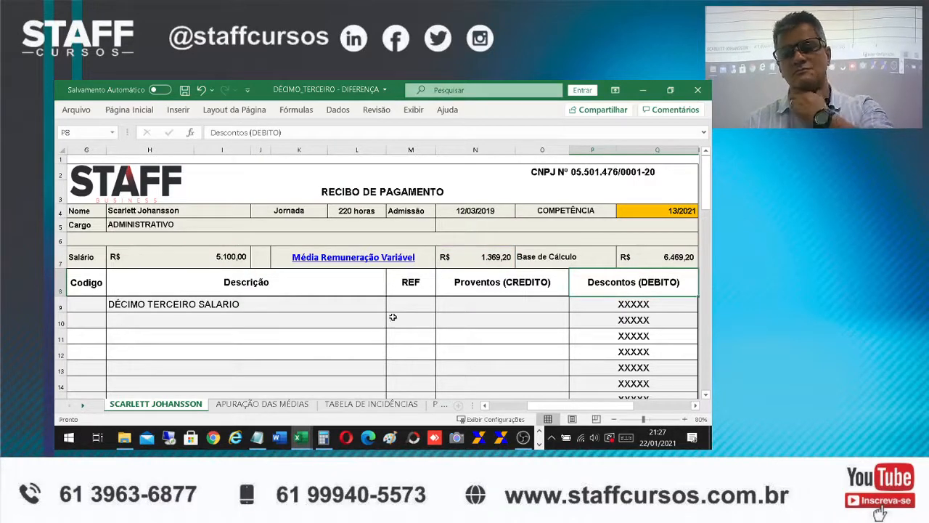
# Set the DÉCIMO TERCEIRO SALARIO credit in N9 equal to the Base de Cálculo in Q7
pyautogui.scroll(-2, 452, 363)
pyautogui.scroll(2, 509, 367)
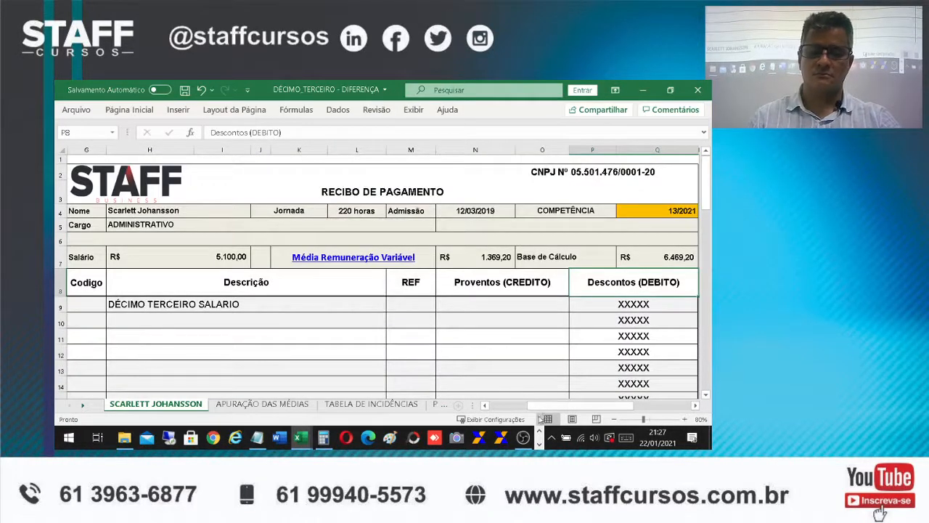
pyautogui.moveTo(530, 409); pyautogui.dragTo(505, 409)
pyautogui.scroll(-1, 511, 341)
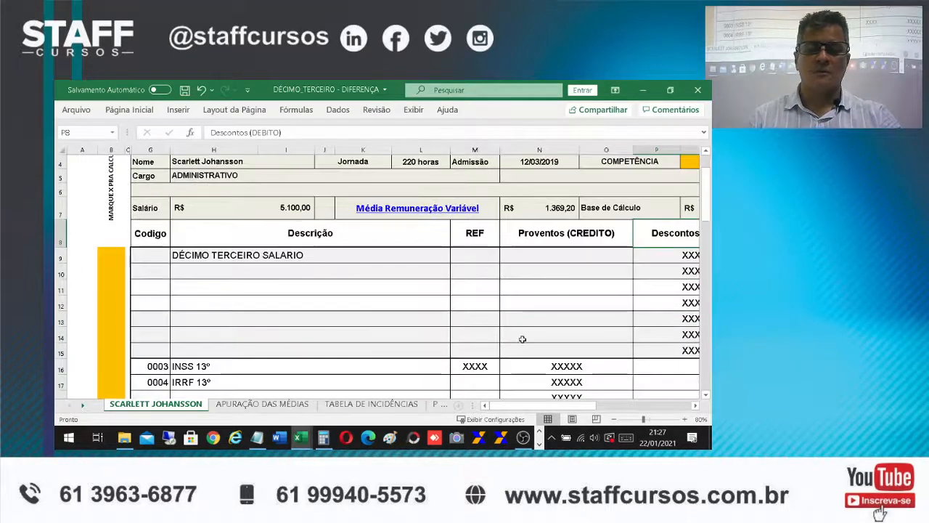
pyautogui.click(550, 252)
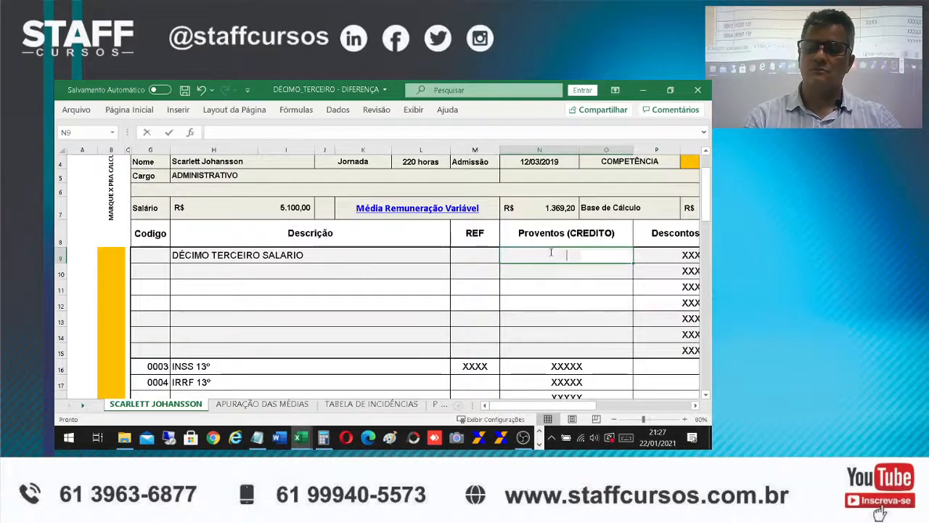
pyautogui.write('+')
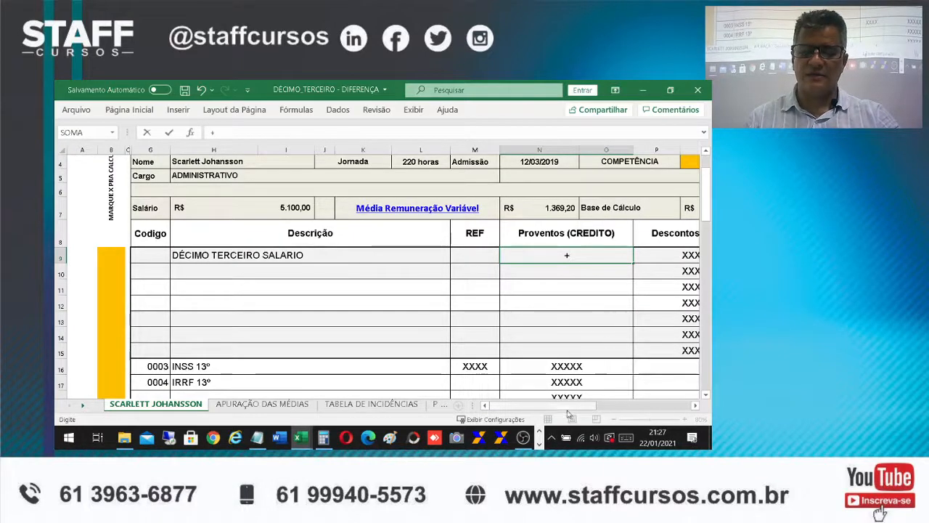
pyautogui.moveTo(565, 409); pyautogui.dragTo(578, 409)
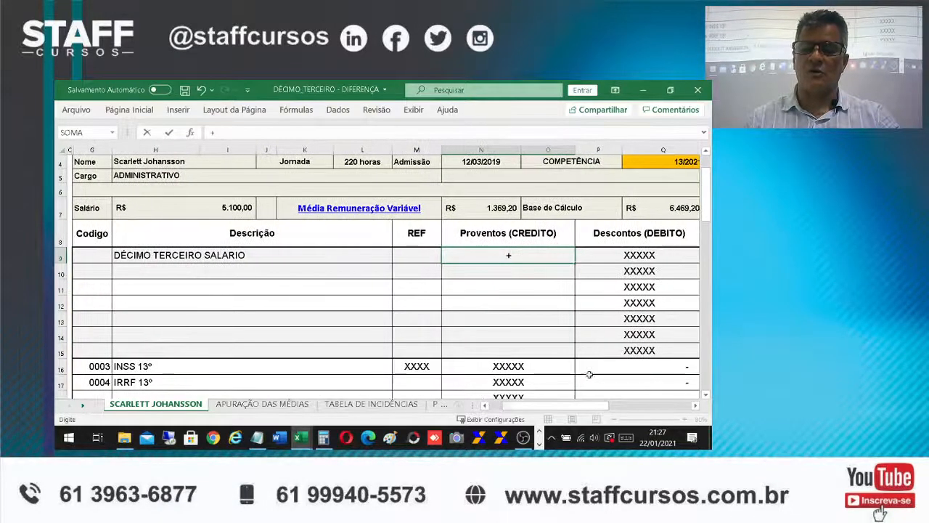
pyautogui.click(667, 209)
pyautogui.press('Return')
pyautogui.scroll(-2, 605, 354)
pyautogui.scroll(2, 603, 352)
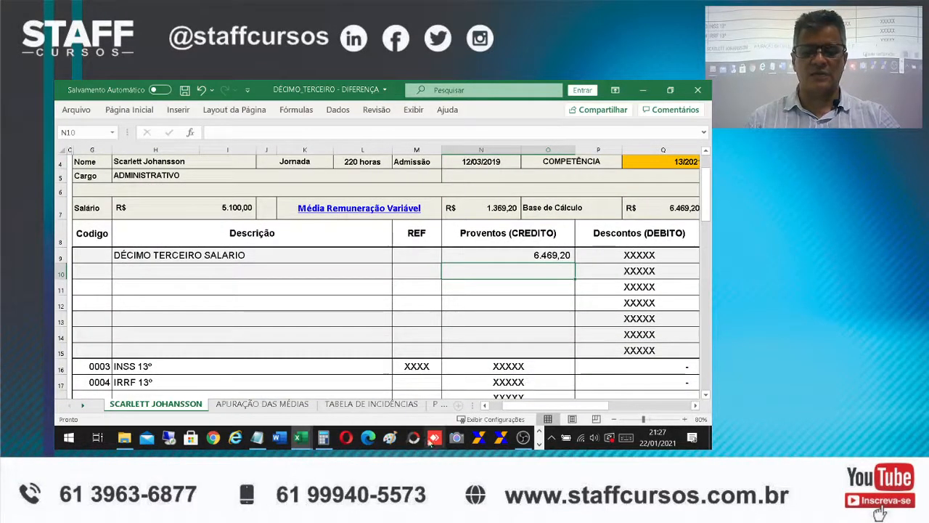
# Compare the thirteenth-salary credit in N9 of the DÉCIMO_TERCEIRO workbook with N9 in the DÉCIMO_TERCEIRO - DIFERENÇA workbook
pyautogui.click(301, 437)
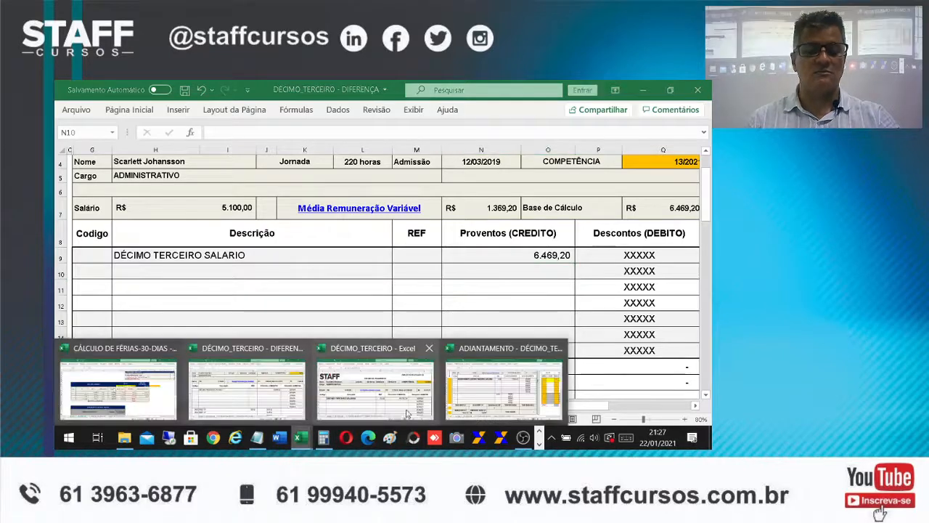
pyautogui.click(364, 385)
pyautogui.click(493, 307)
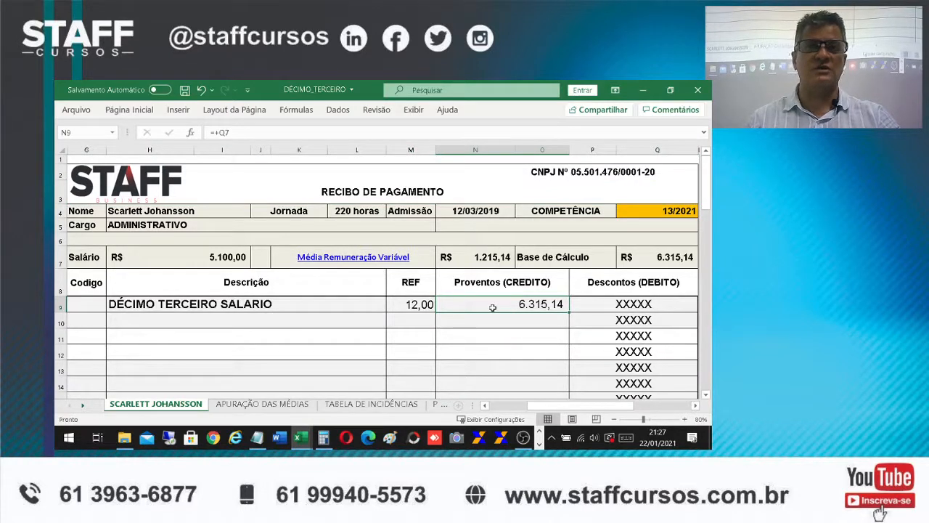
pyautogui.click(300, 437)
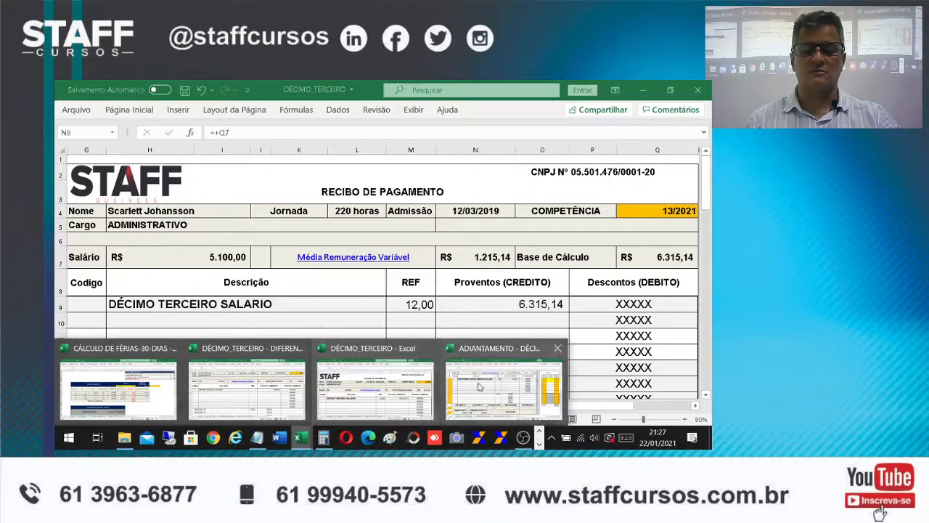
pyautogui.click(267, 404)
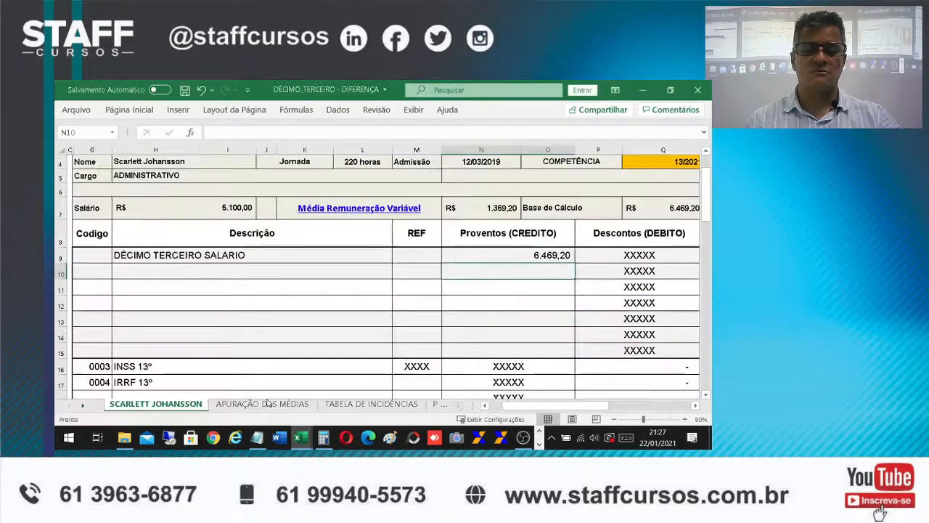
pyautogui.click(539, 255)
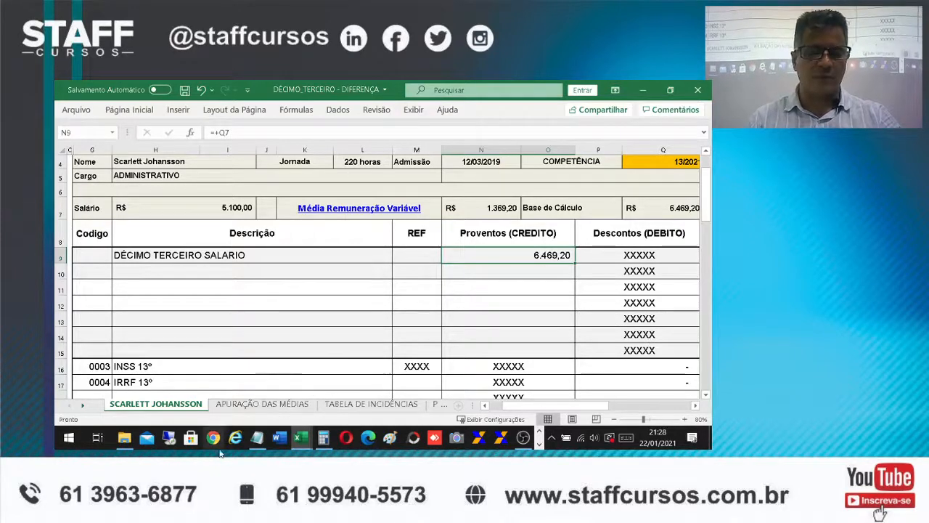
pyautogui.click(298, 438)
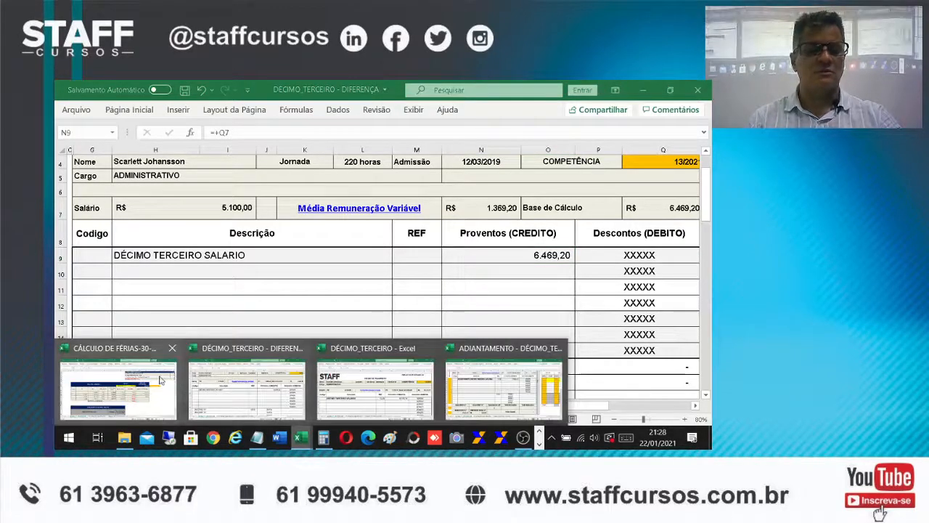
pyautogui.click(359, 385)
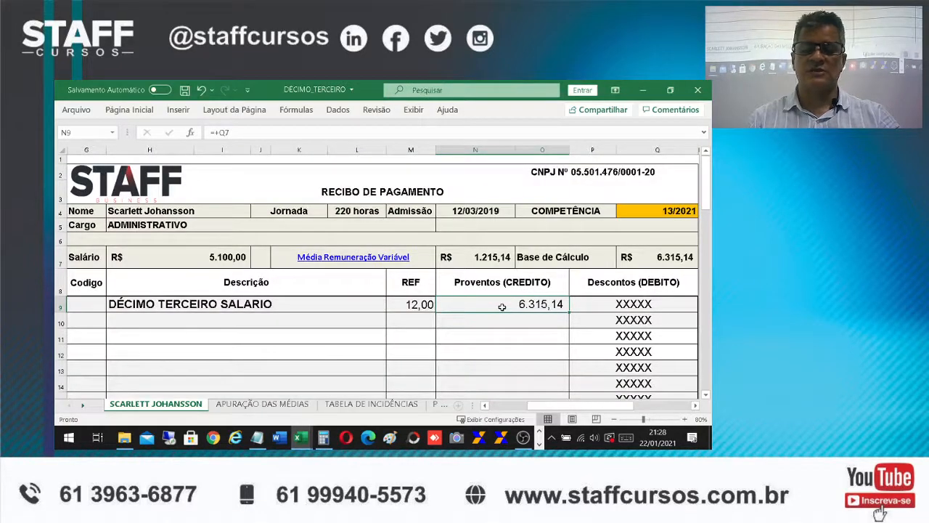
pyautogui.click(299, 438)
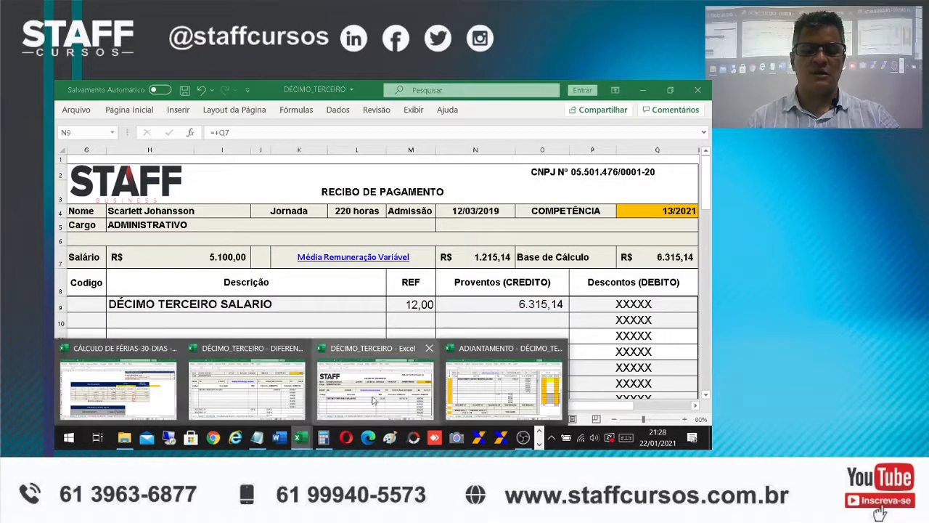
pyautogui.click(283, 396)
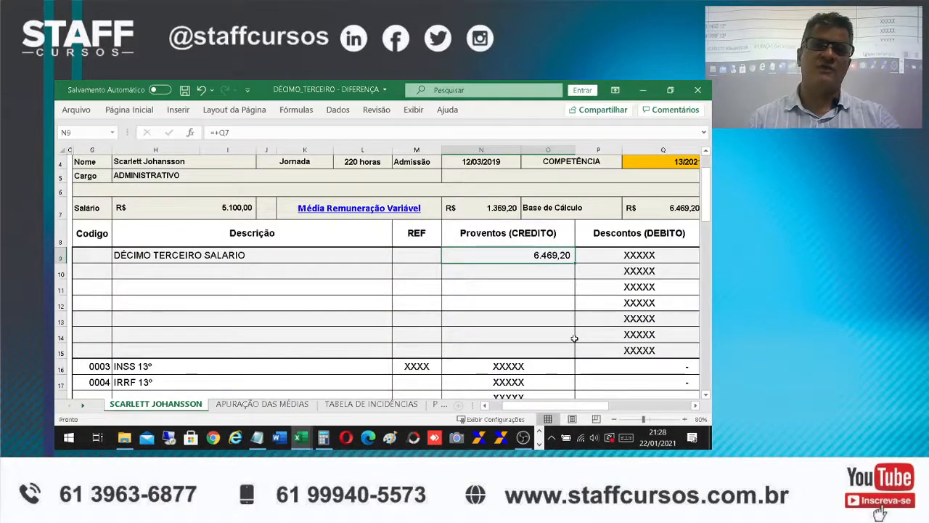
# Extend the N9 formula in the DIFERENÇA workbook to subtract the merged credit cell $N$9:$O$9 of the DÉCIMO_TERCEIRO workbook from Q7
pyautogui.click(294, 133)
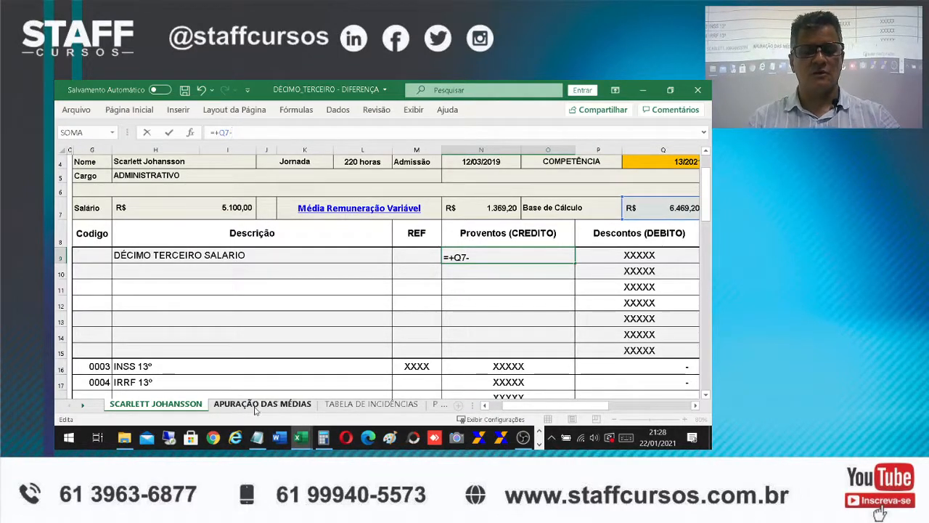
pyautogui.click(302, 438)
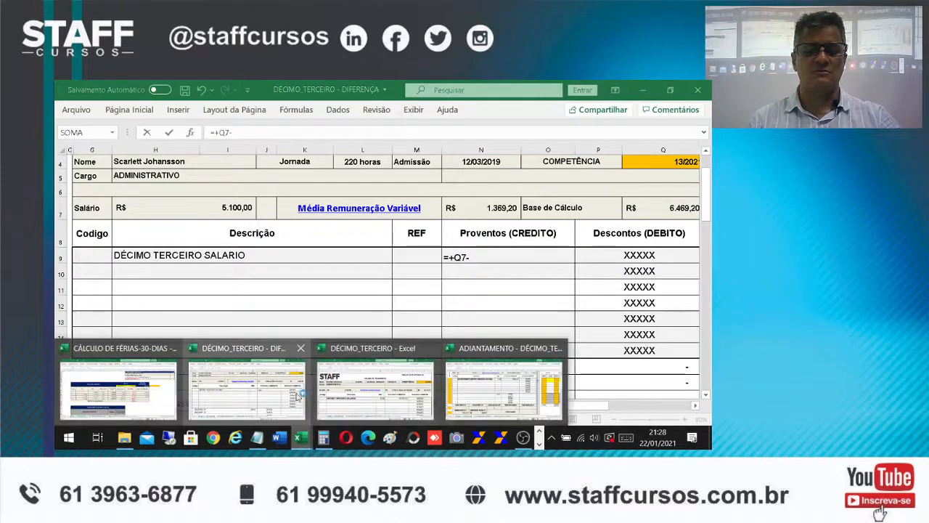
pyautogui.click(374, 395)
pyautogui.click(467, 308)
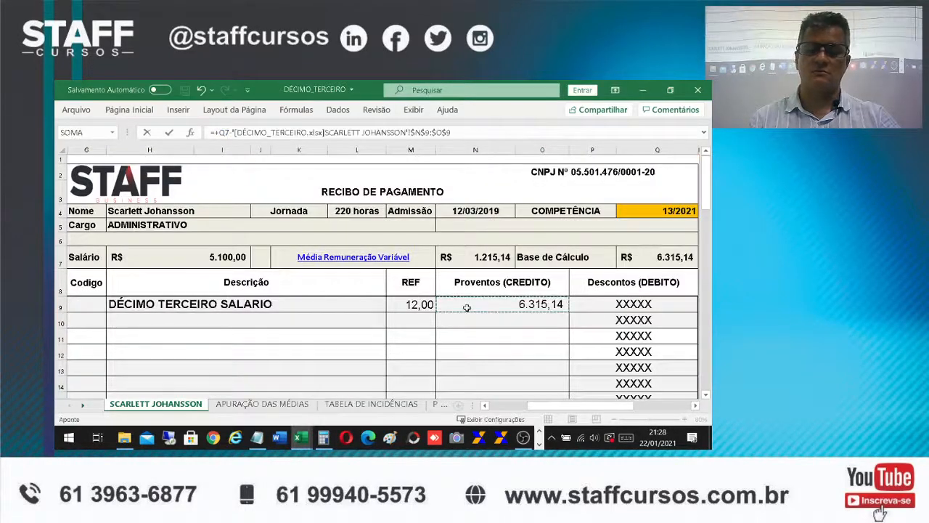
pyautogui.press('Return')
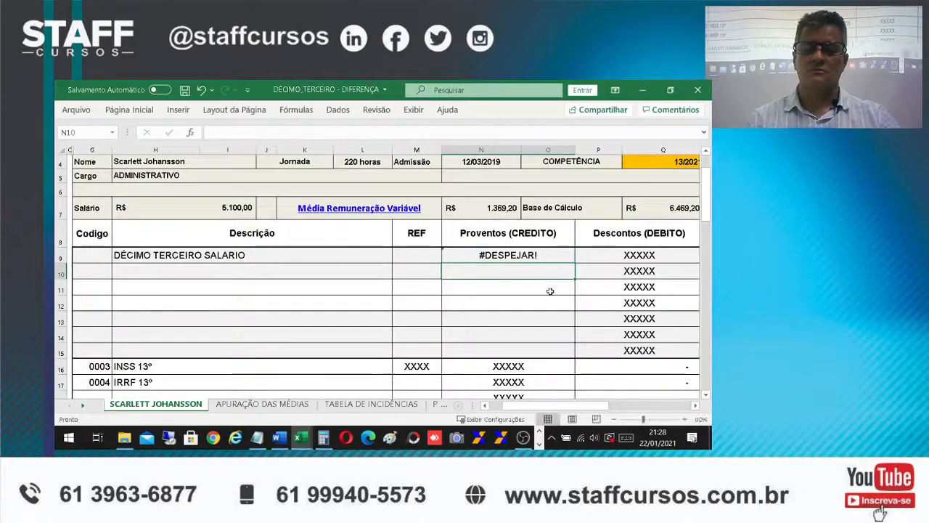
# Correct the N9 formula by removing :$O$9 so it subtracts only $N$9 of the DÉCIMO_TERCEIRO workbook
pyautogui.doubleClick(512, 255)
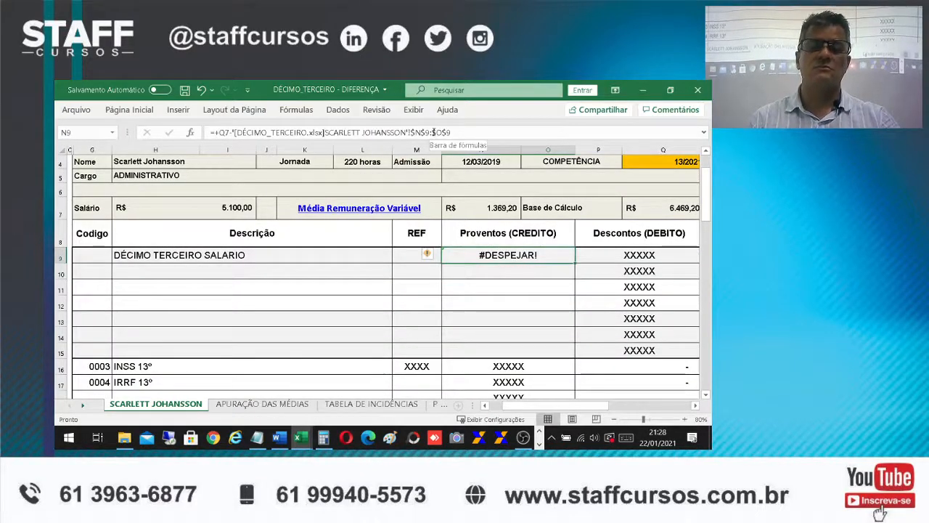
pyautogui.moveTo(433, 133); pyautogui.dragTo(454, 133)
pyautogui.press('BackSpace')
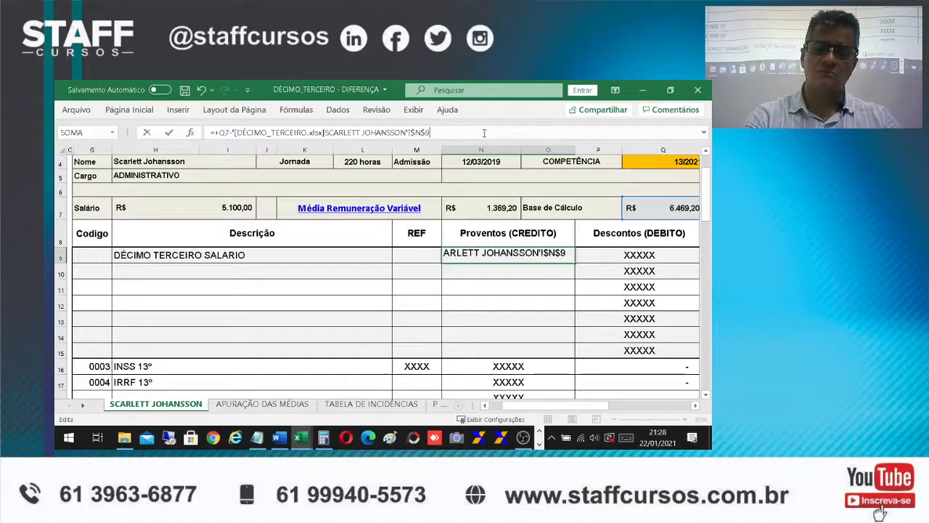
pyautogui.press('Return')
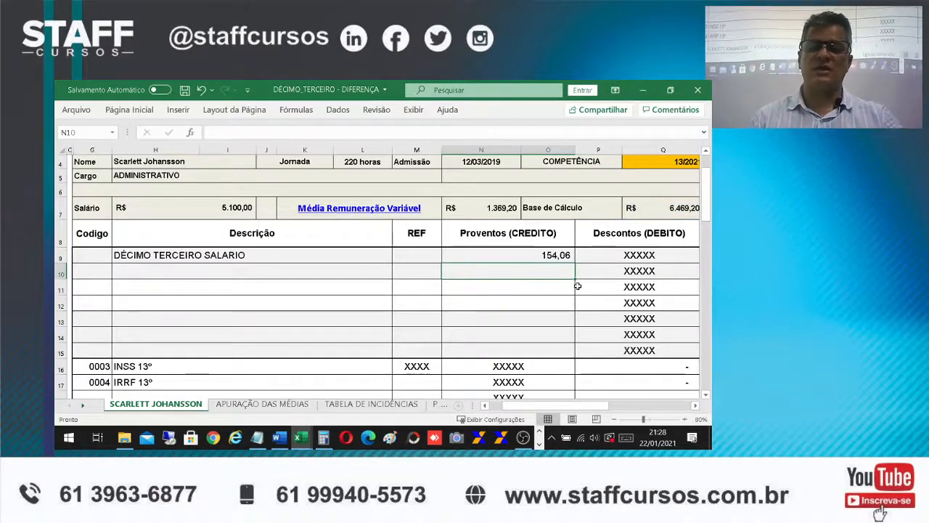
pyautogui.scroll(-2, 573, 291)
pyautogui.scroll(1, 575, 293)
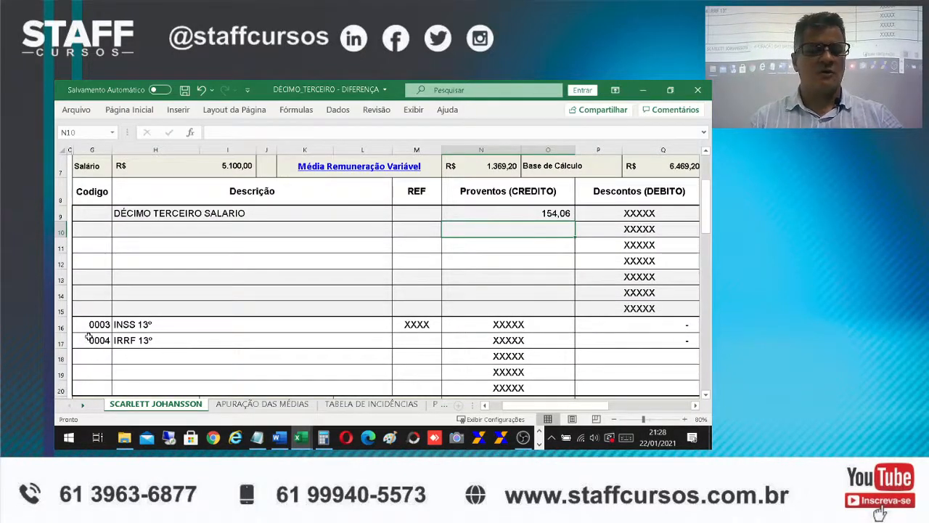
# Switch to the DÉCIMO_TERCEIRO workbook and check the INSS 13º discount formula in P16
pyautogui.click(304, 439)
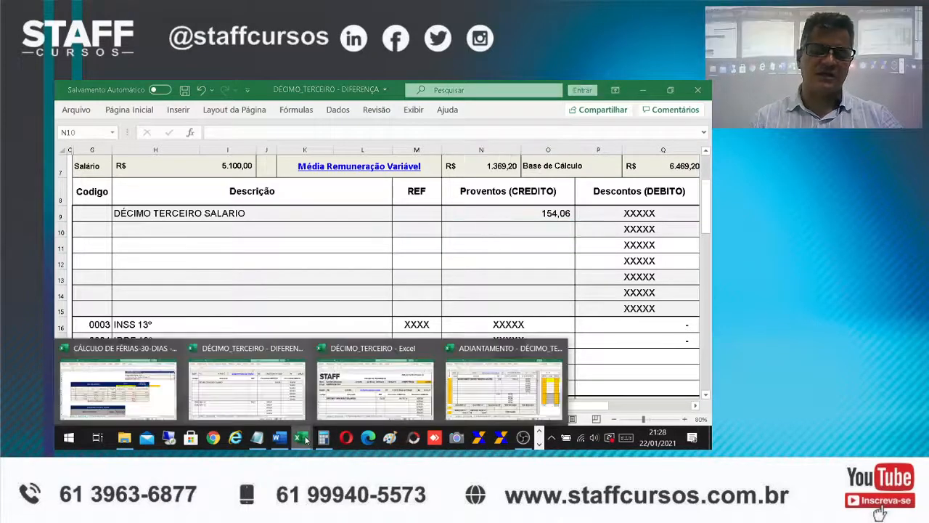
pyautogui.click(379, 404)
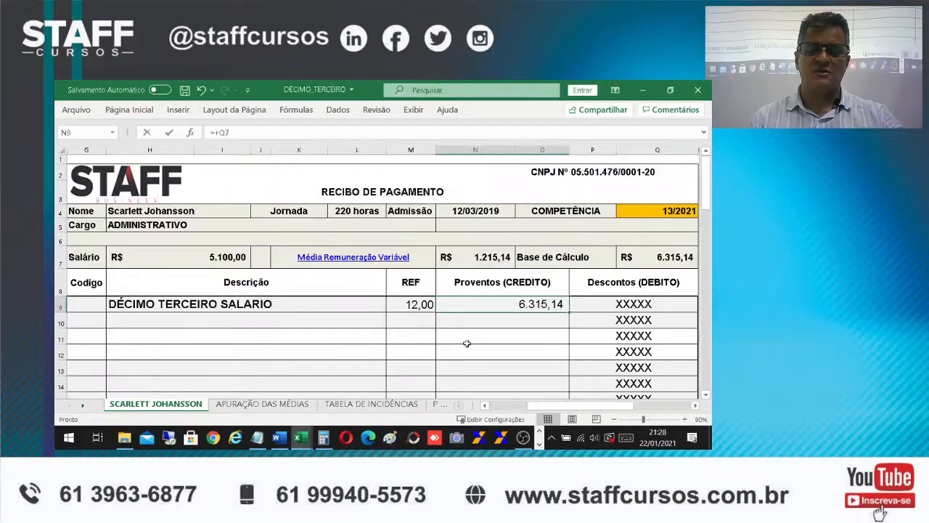
pyautogui.scroll(-2, 467, 342)
pyautogui.click(607, 327)
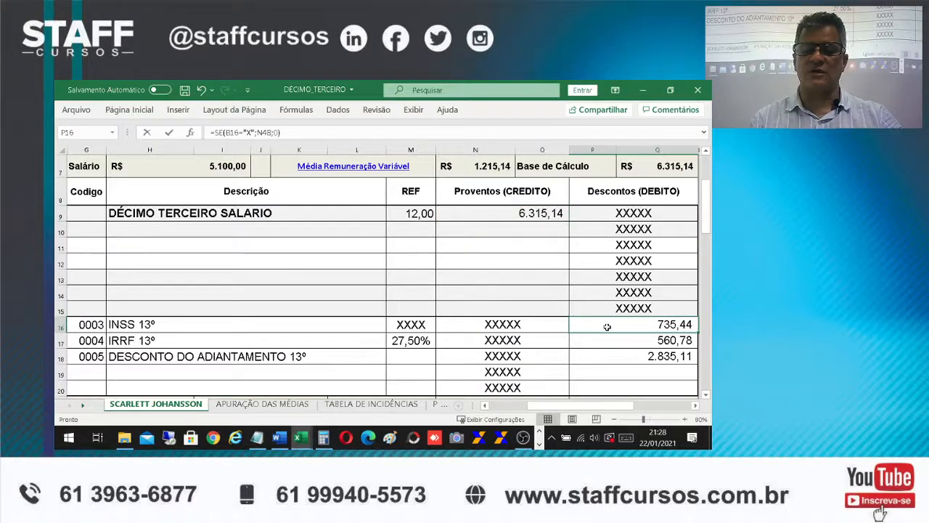